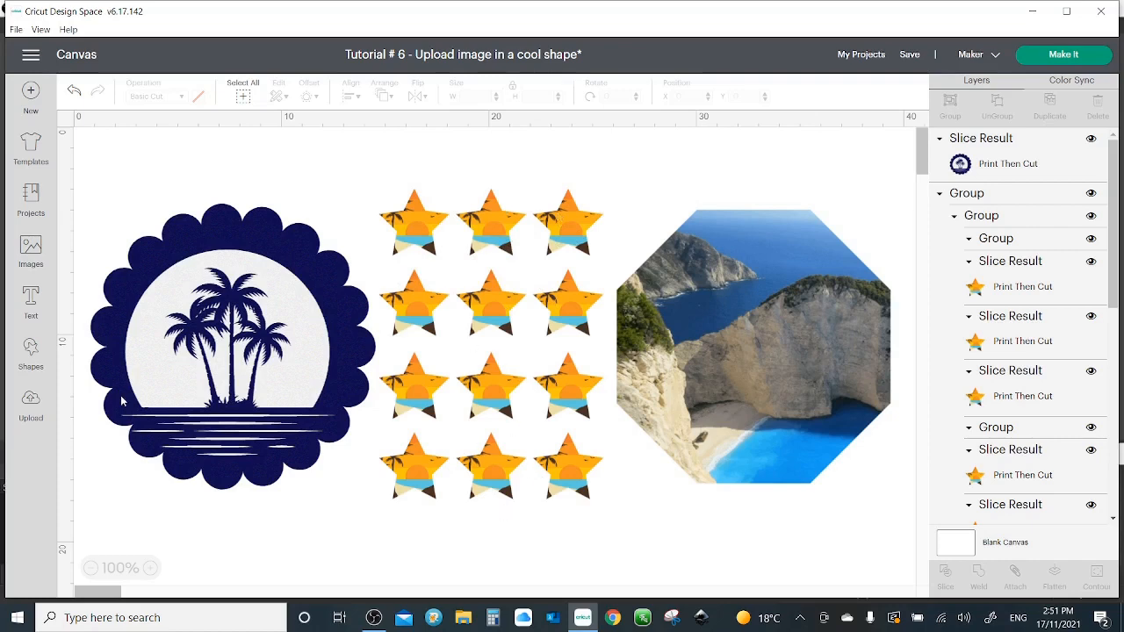
- Look through the free and subscription shapes available in the shape library
left_click(235, 350)
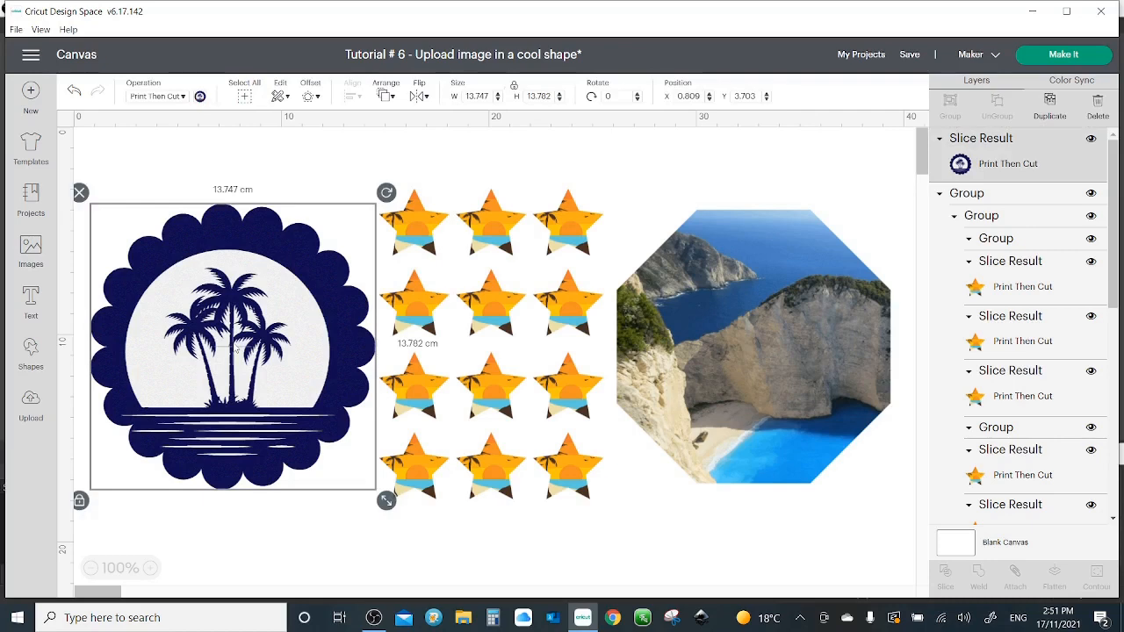
left_click(31, 353)
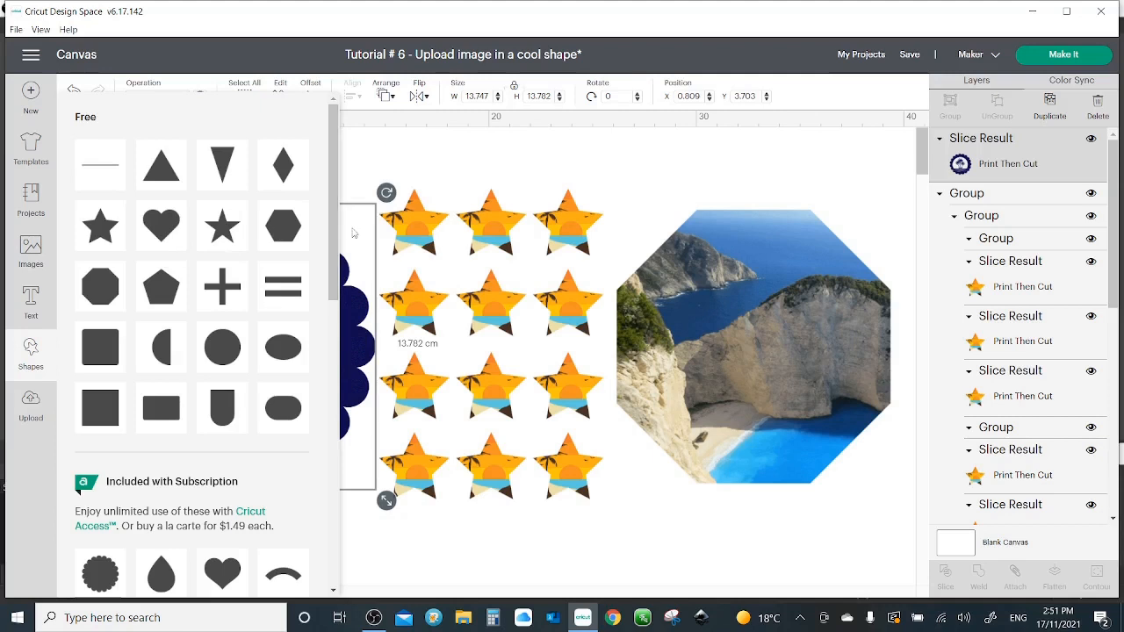
left_click_drag(331, 262, 353, 387)
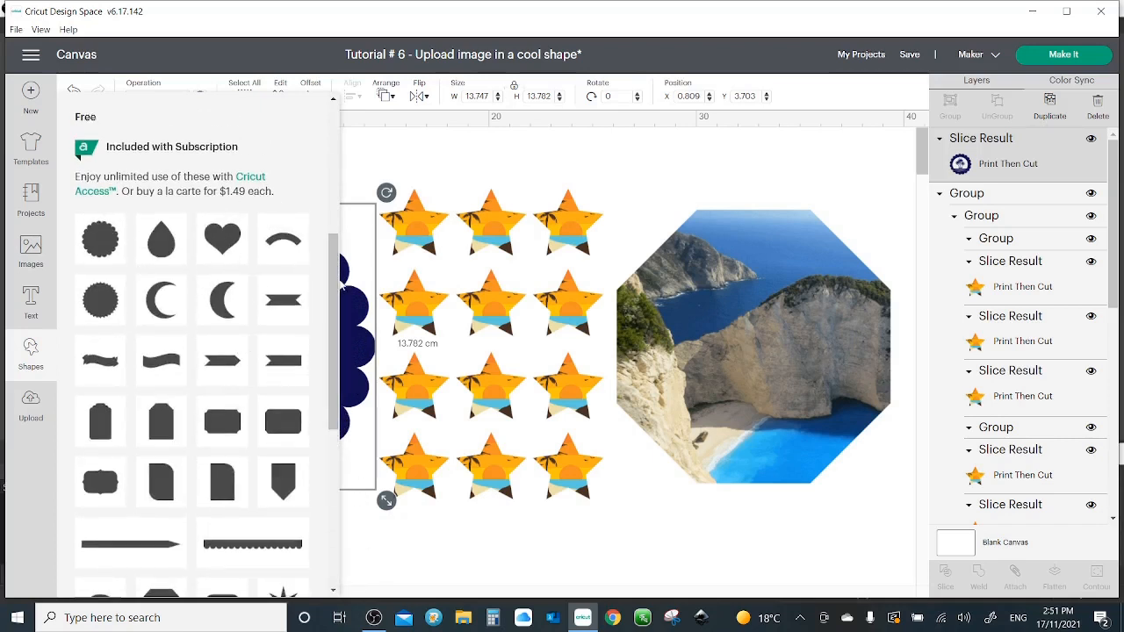
left_click_drag(337, 285, 331, 136)
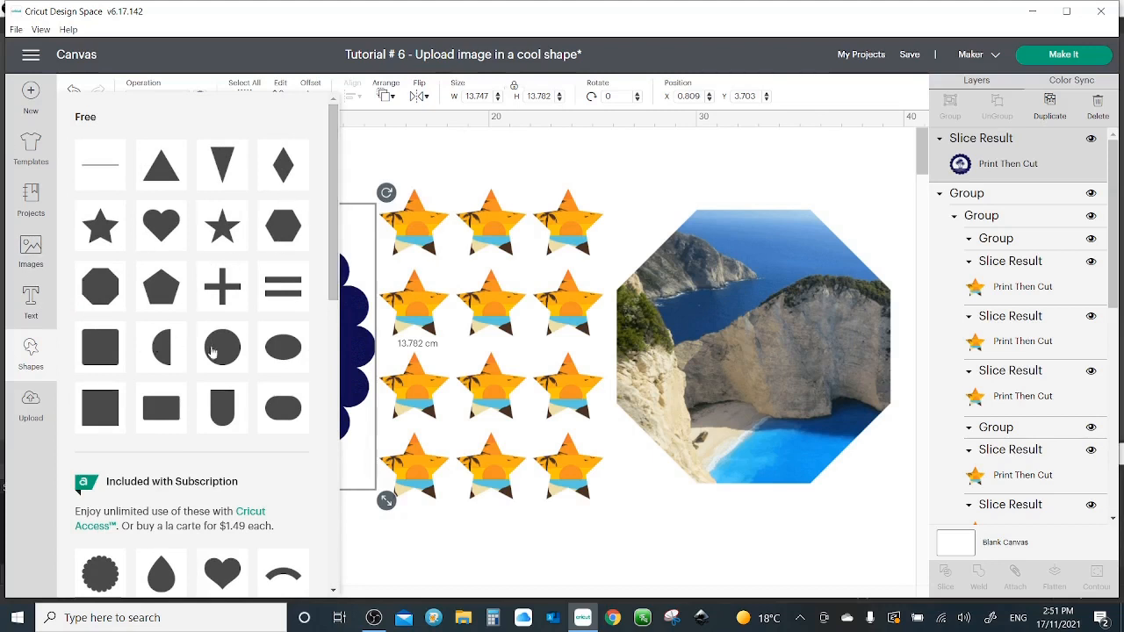
left_click_drag(339, 255, 338, 411)
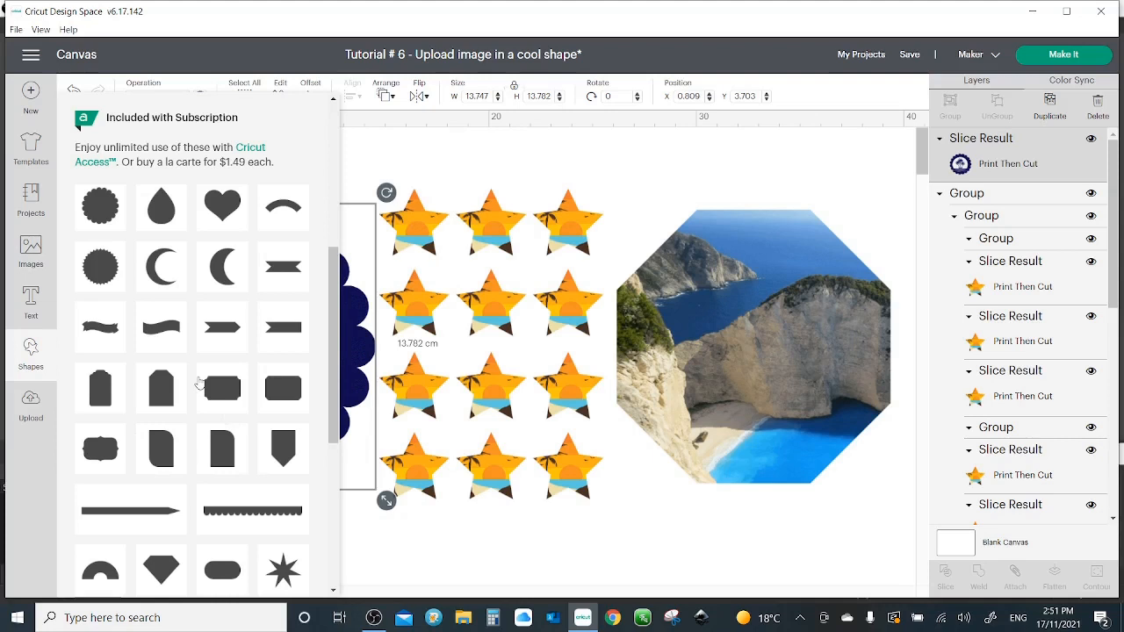
left_click(356, 136)
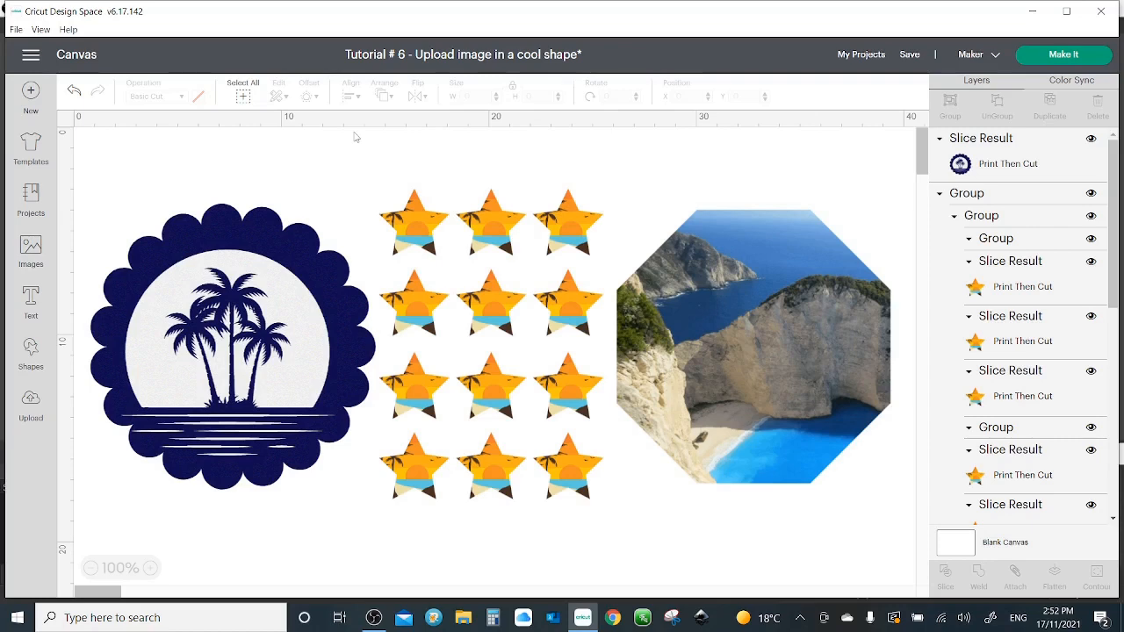
- Scale the palm badge, star group and octagonal photo down together to a small row about 9 cm wide
left_click(772, 386)
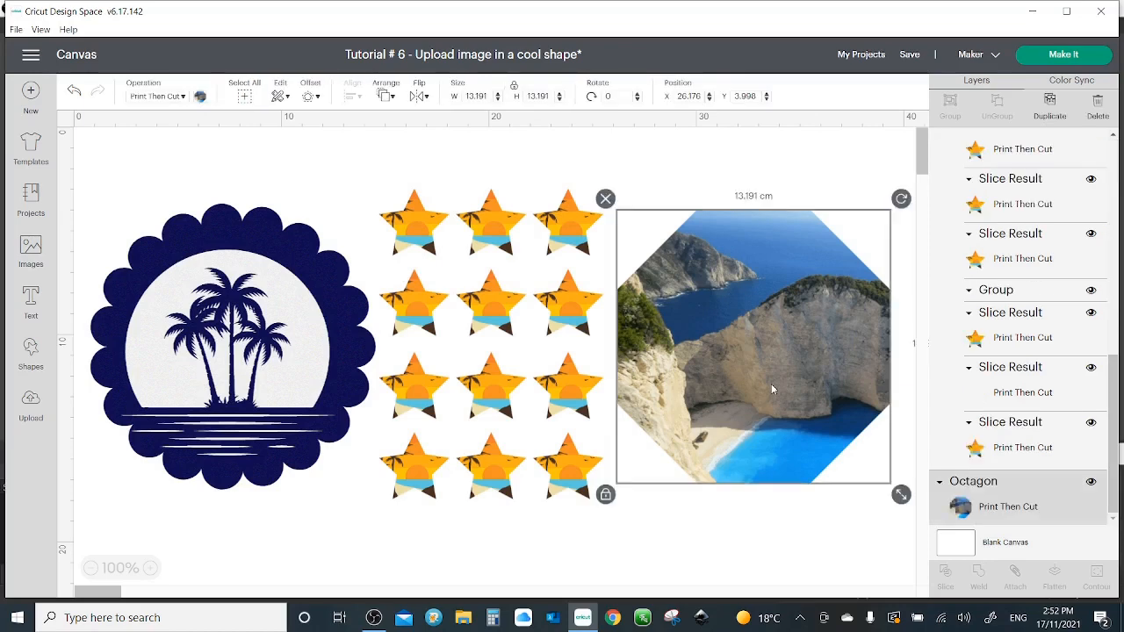
left_click(537, 384, "shift")
left_click(228, 376, "shift")
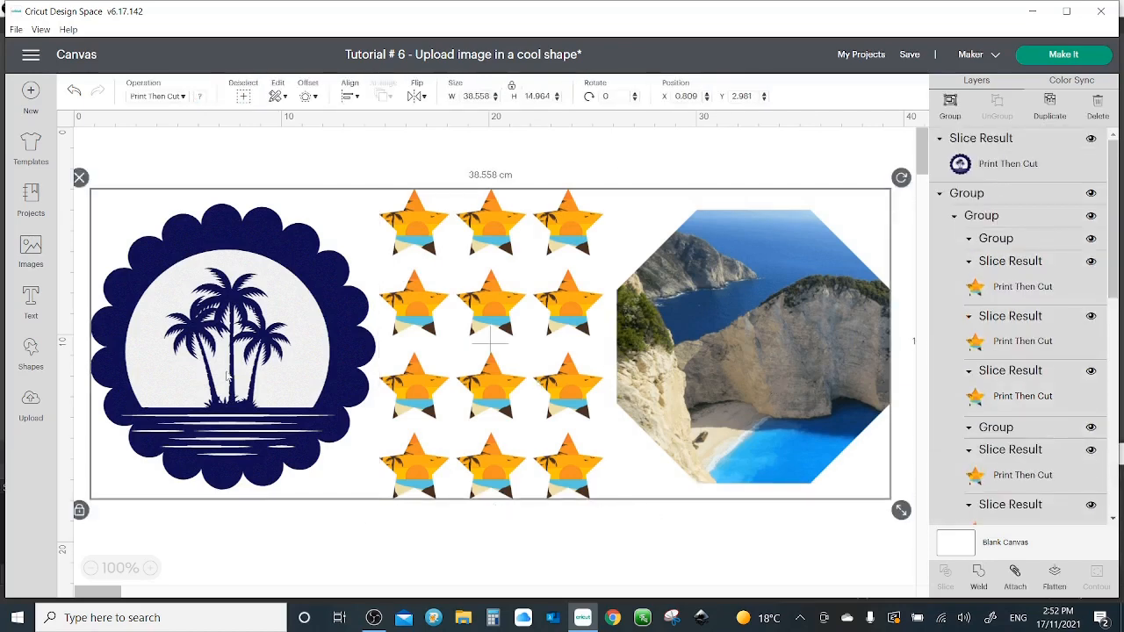
left_click_drag(901, 510, 801, 471)
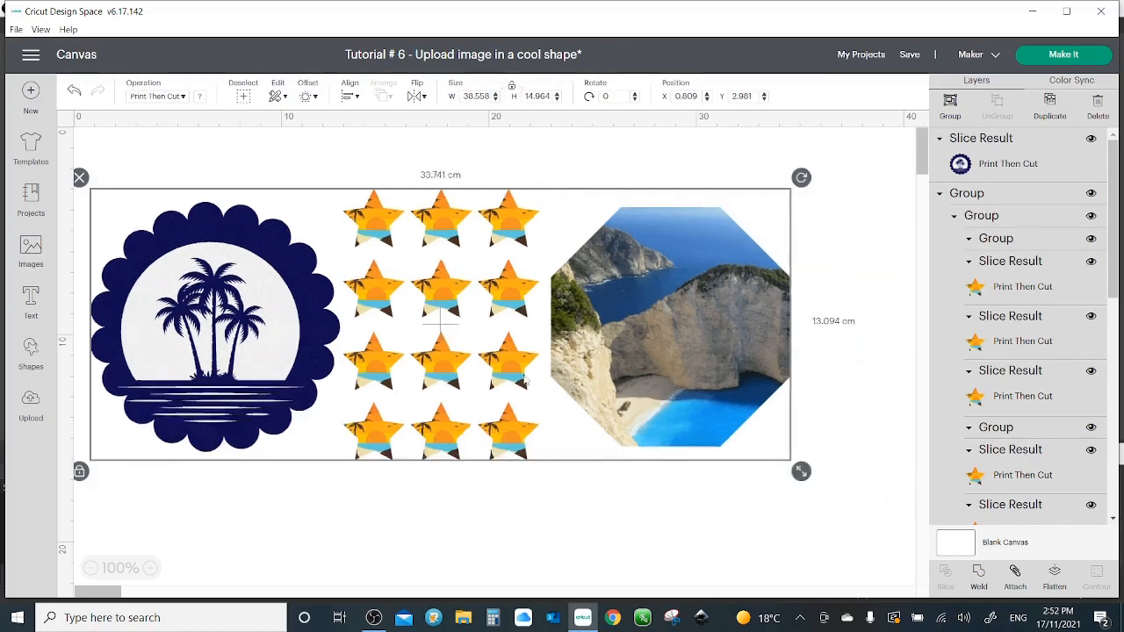
left_click_drag(525, 381, 291, 265)
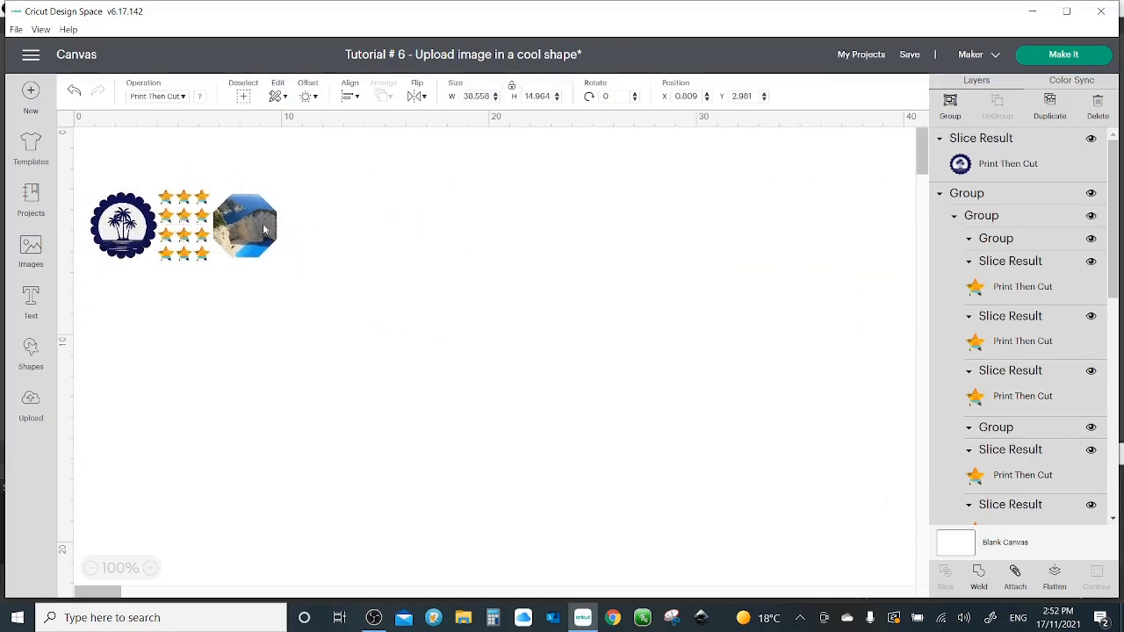
left_click(215, 360)
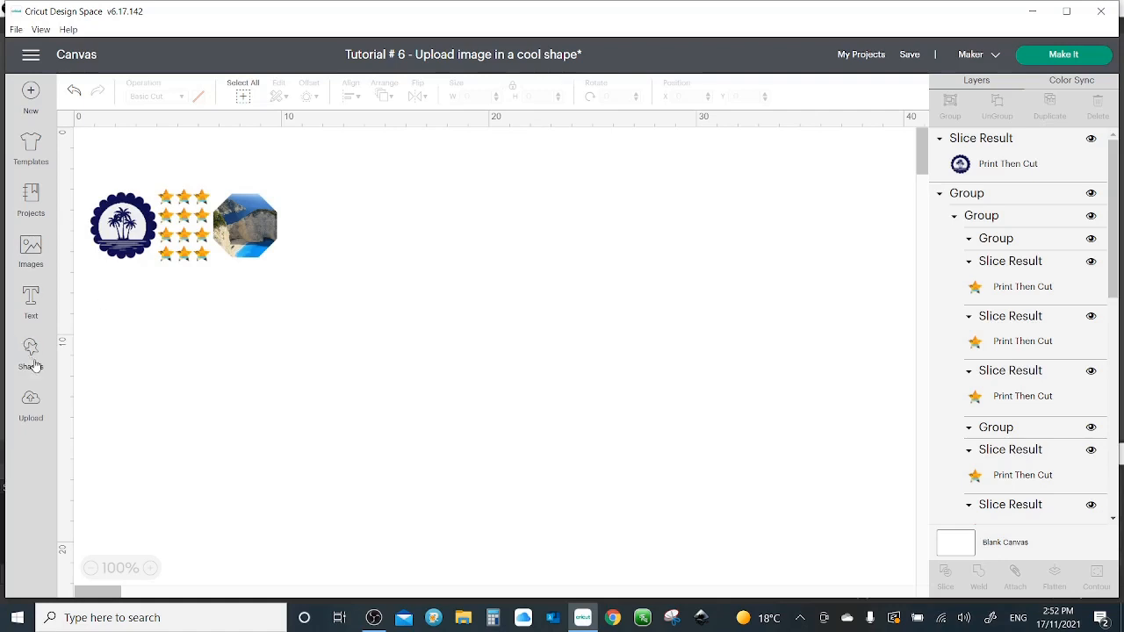
- Load the image file beach-ocean - 418742_1920.jpg from the Downloads folder for uploading
left_click(31, 402)
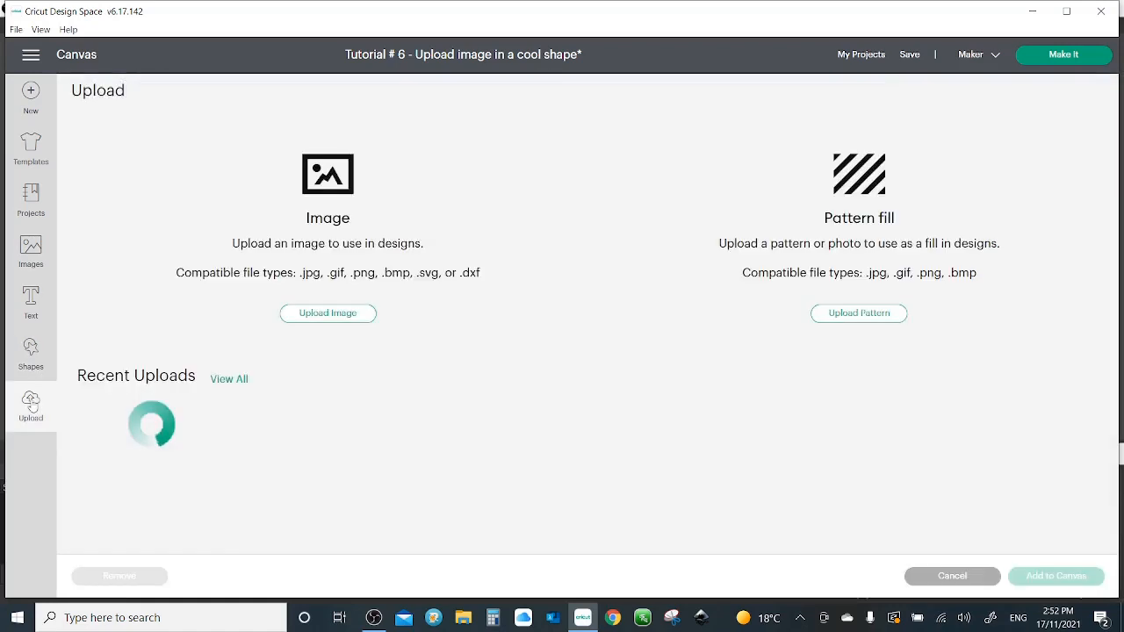
left_click(309, 318)
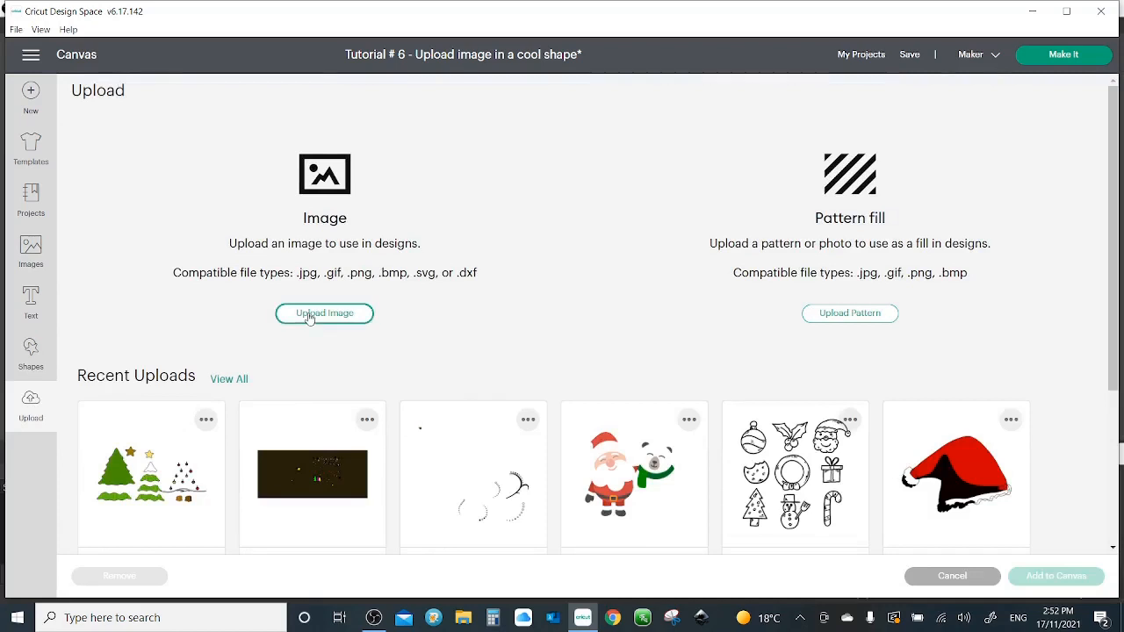
left_click(562, 323)
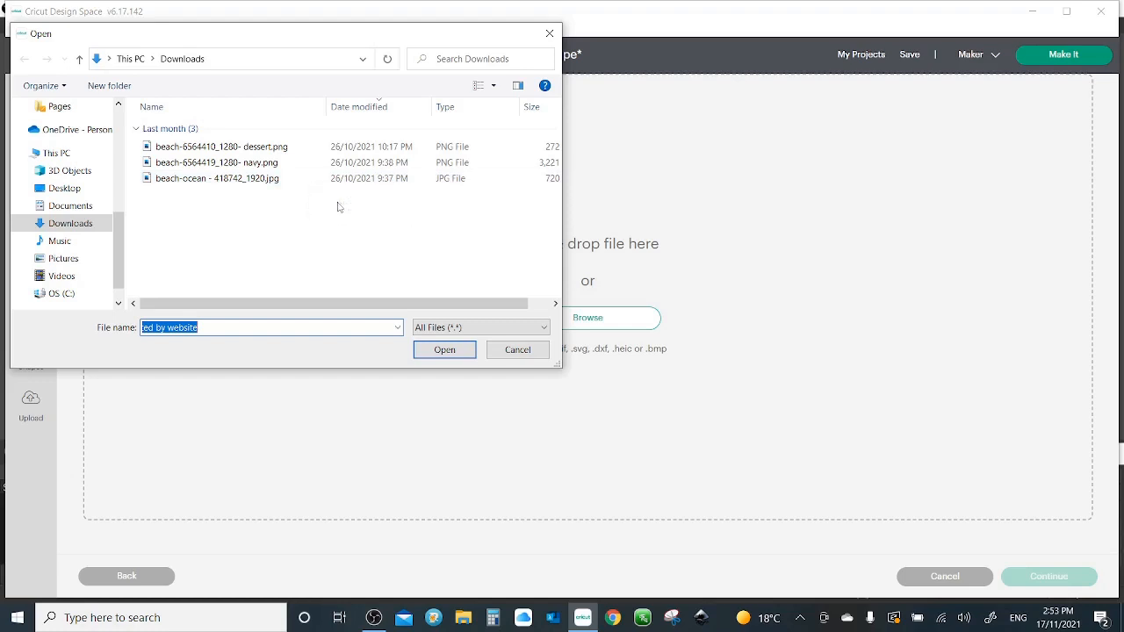
left_click(221, 179)
left_click(444, 350)
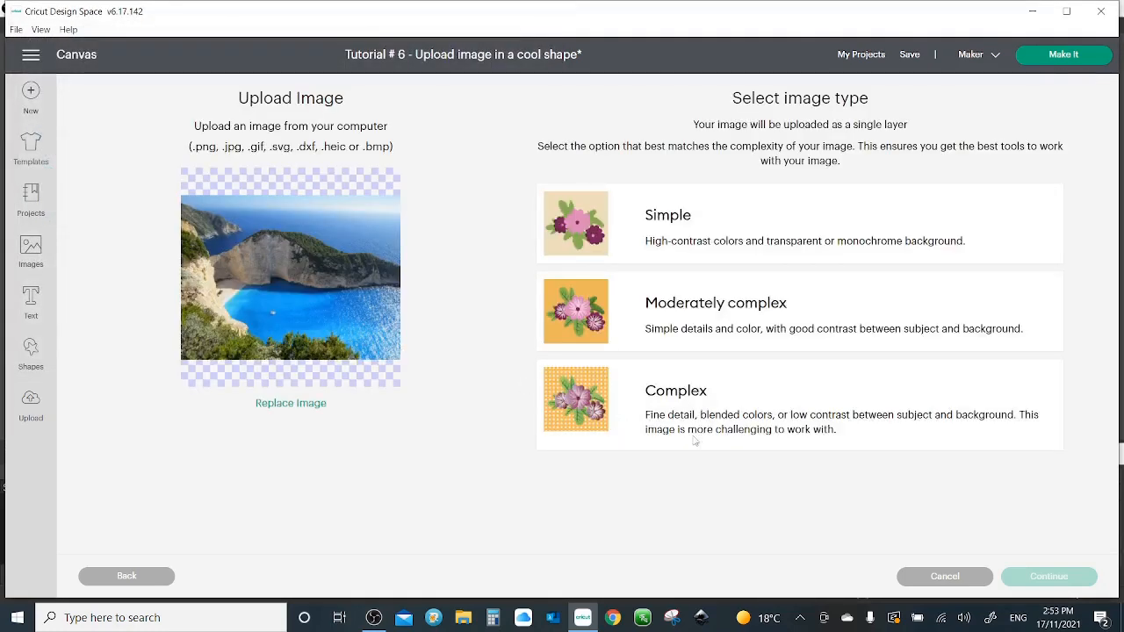
- Upload the beach photo as a Complex, Print Then Cut image, keeping its background
left_click(737, 417)
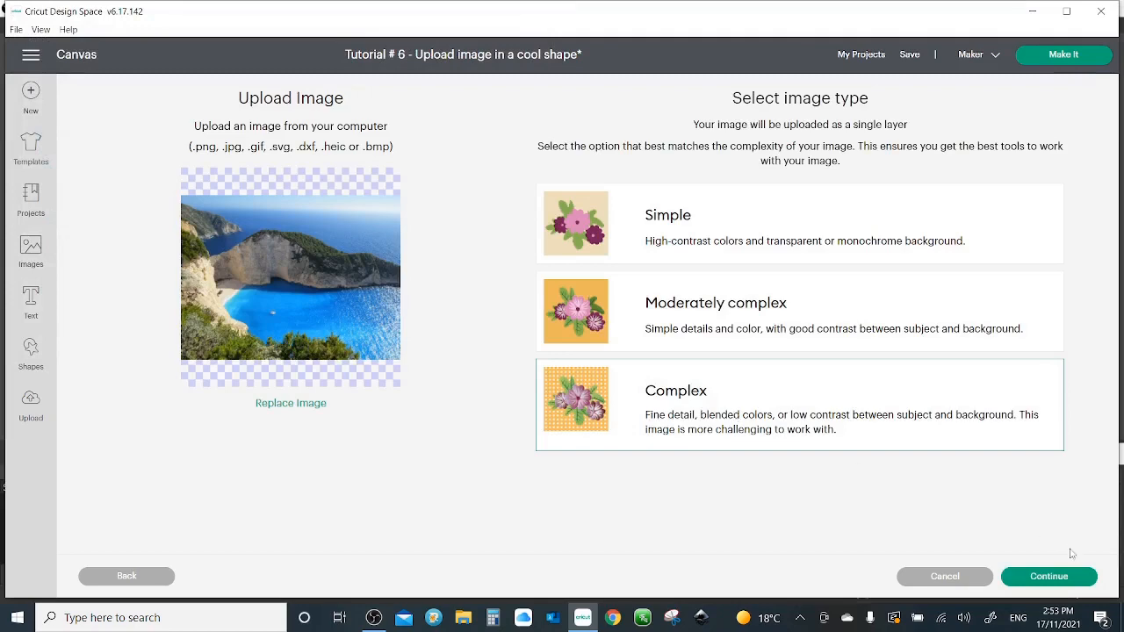
left_click(1045, 579)
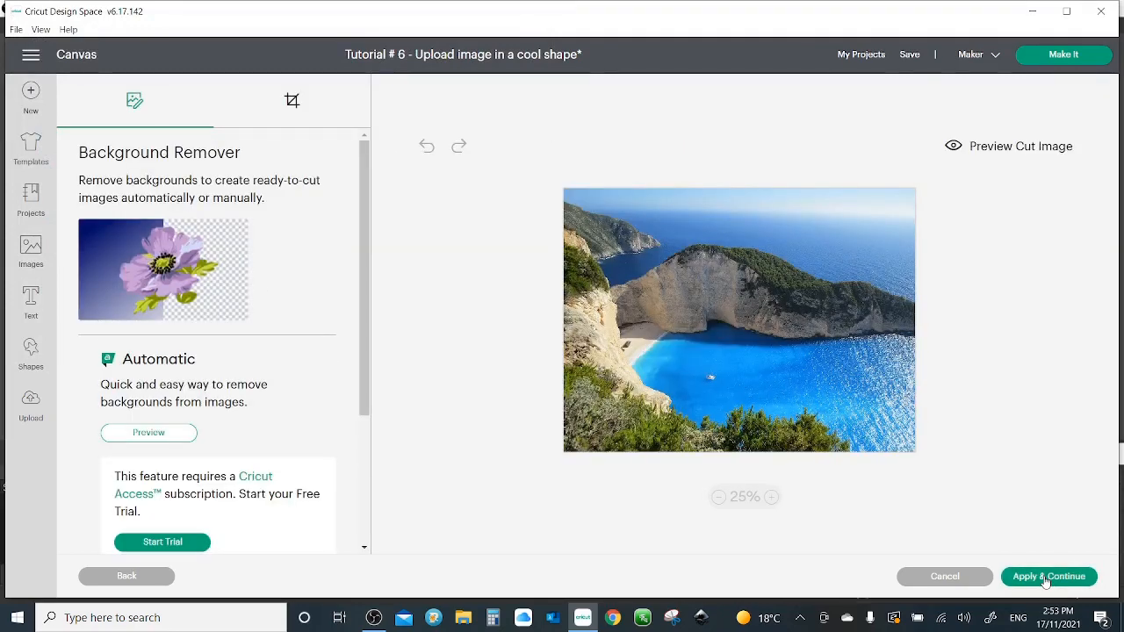
left_click(1046, 579)
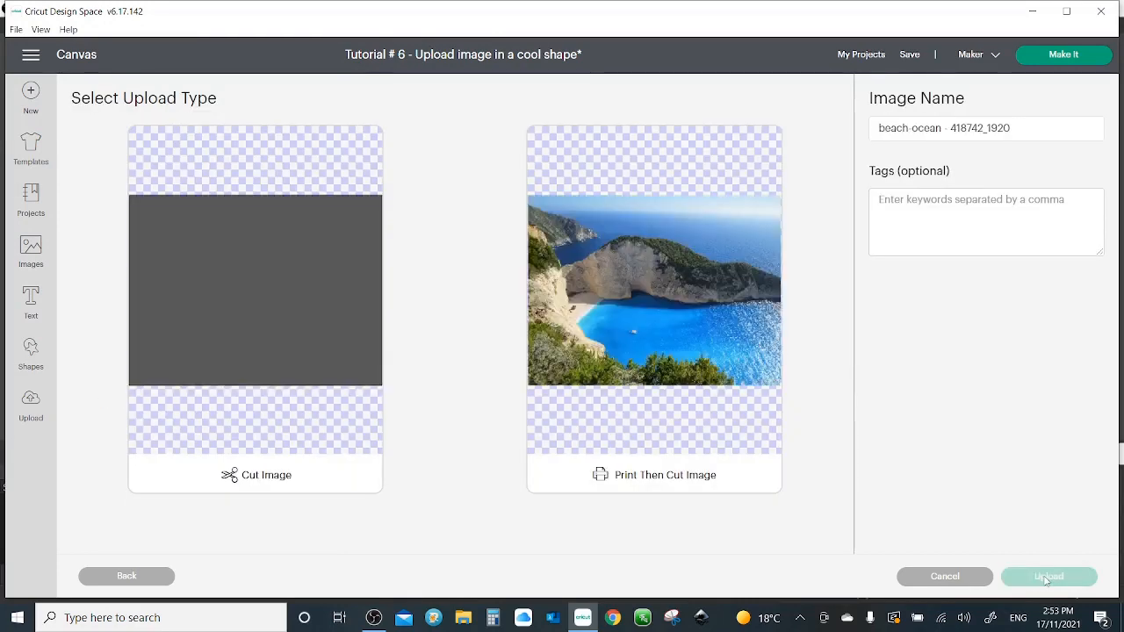
left_click(715, 337)
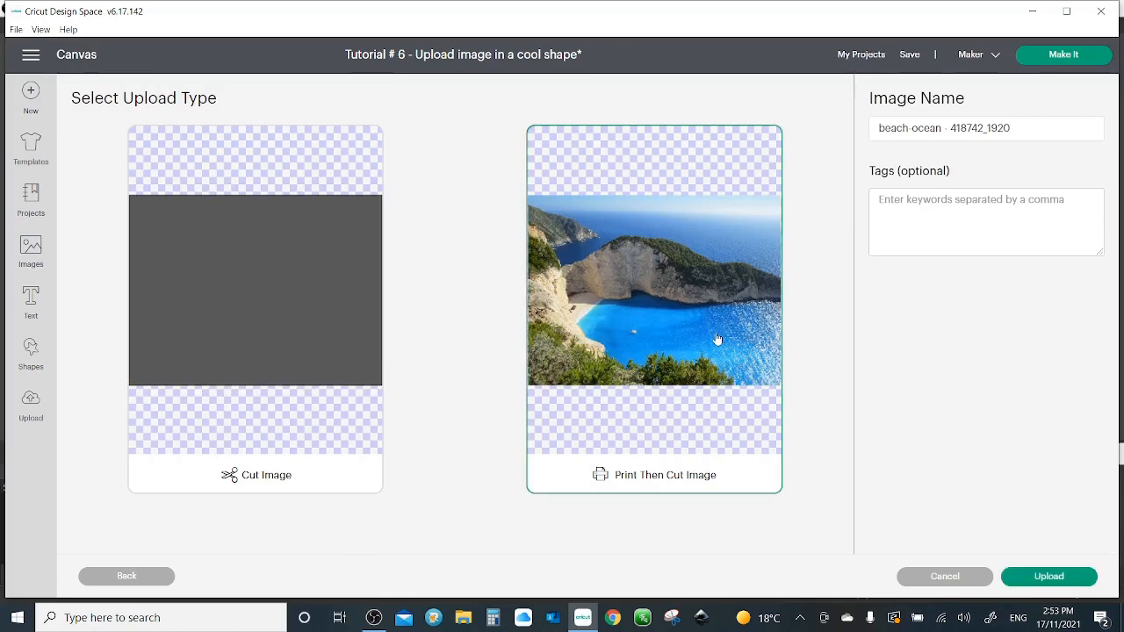
left_click(1070, 578)
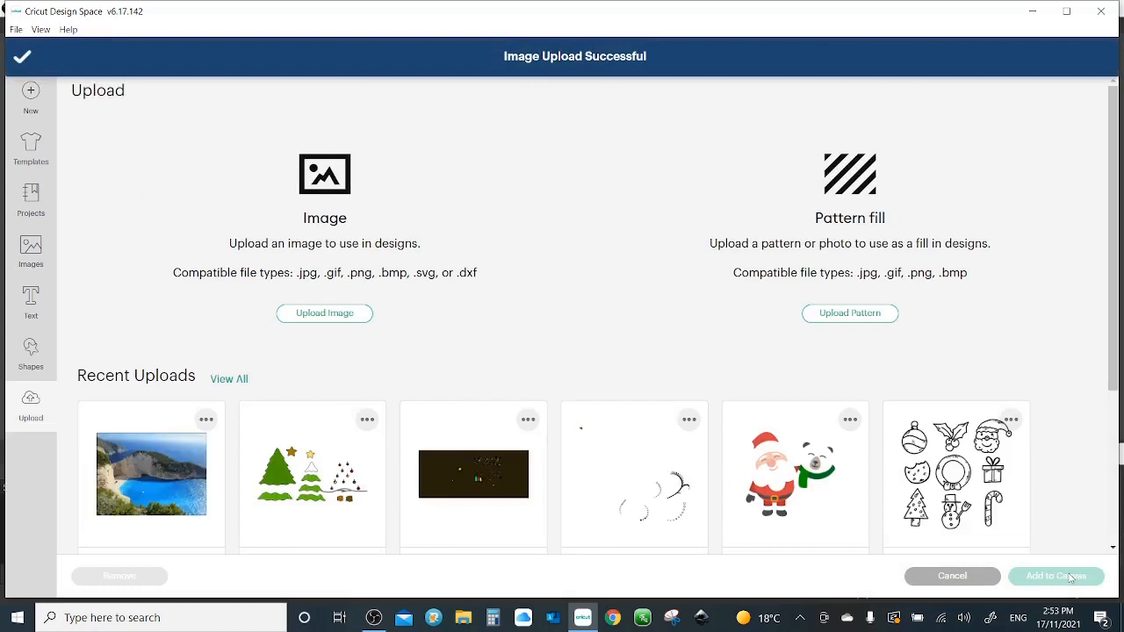
- Add the uploaded beach photo to the canvas, shrink it to about 22 x 16.5 cm and shift it aside
left_click(204, 488)
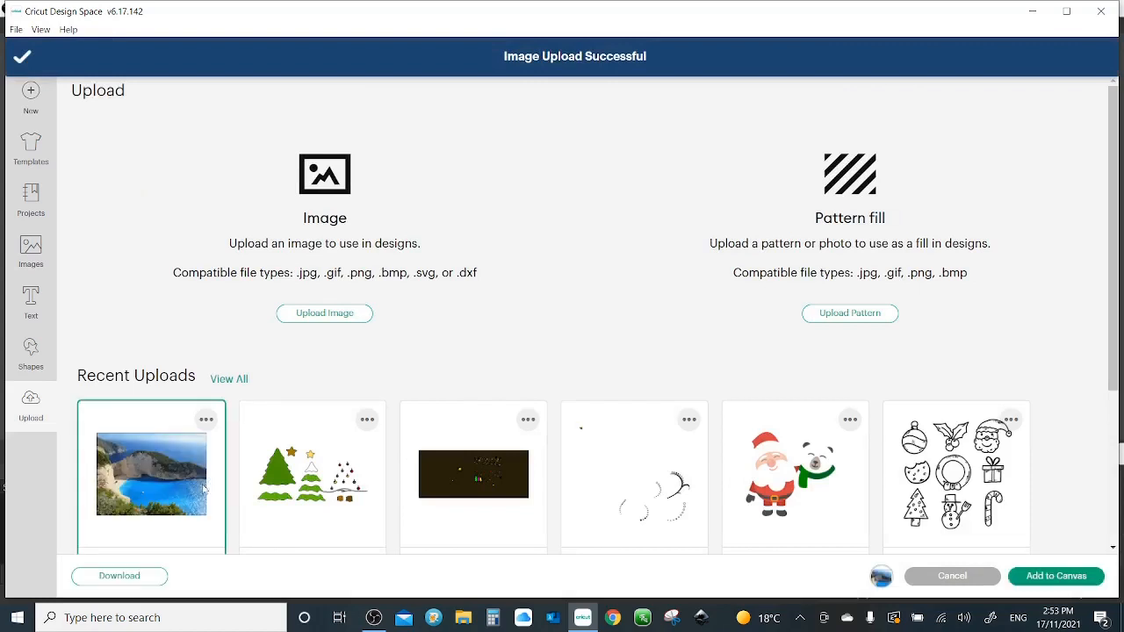
left_click(1058, 577)
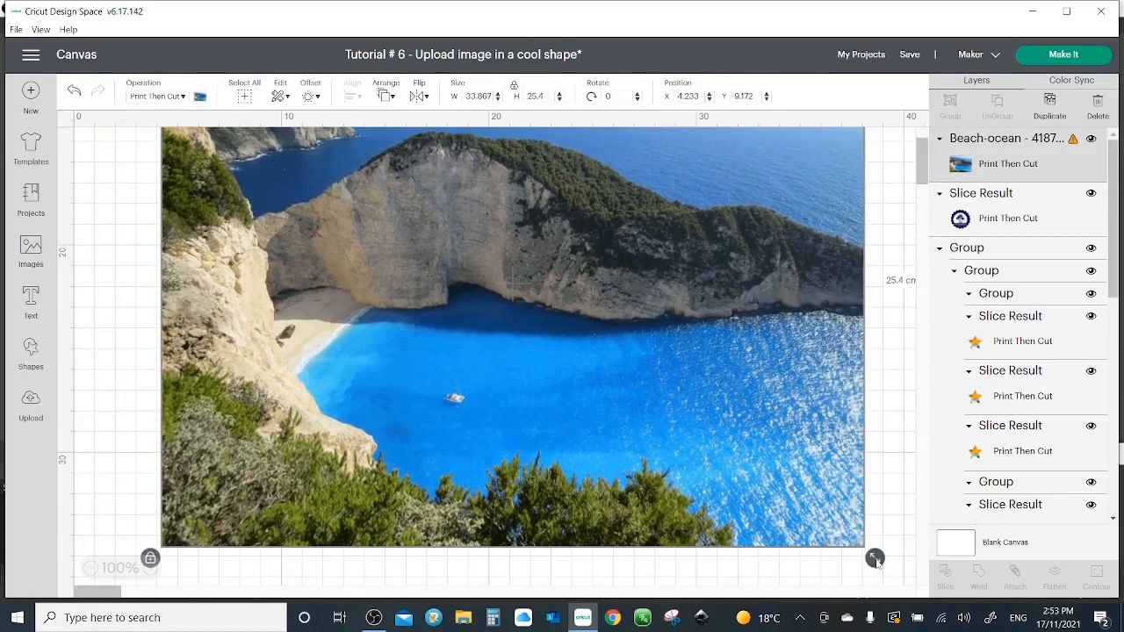
left_click_drag(874, 558, 630, 371)
left_click_drag(497, 193, 790, 388)
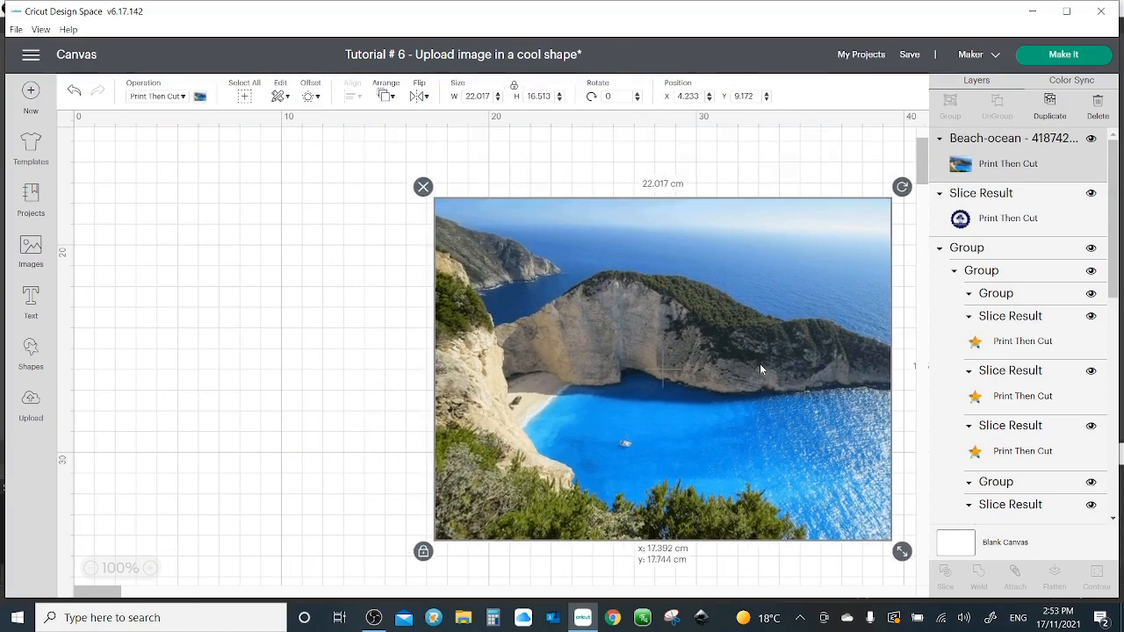
- Insert an octagon, enlarge it to about 14.6 cm and place it over the middle of the beach photo
left_click(37, 372)
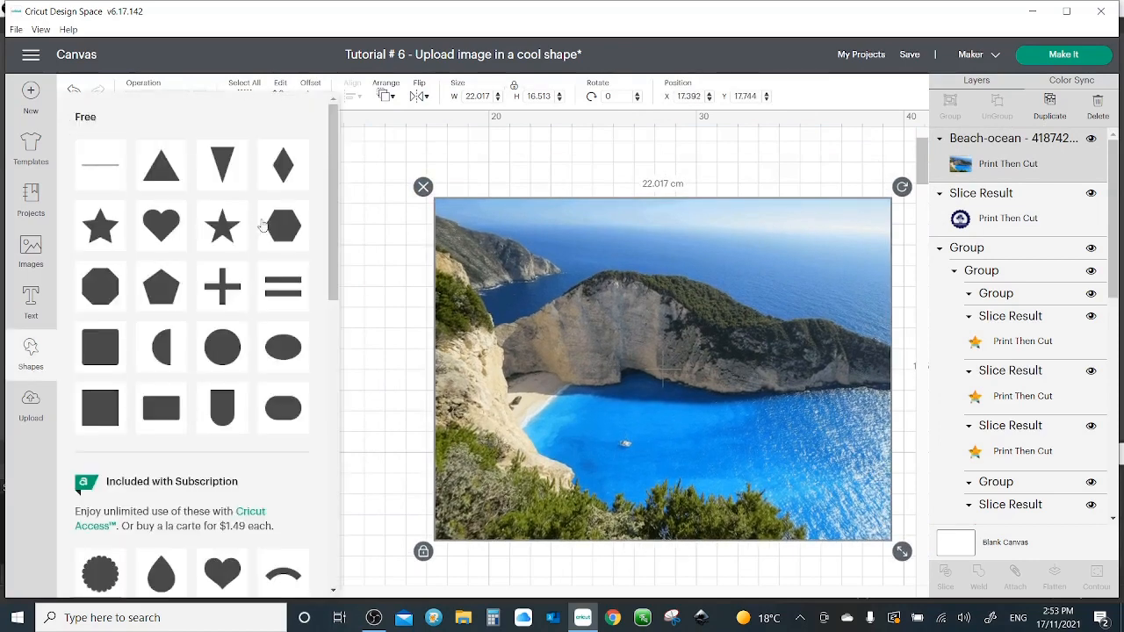
left_click(103, 297)
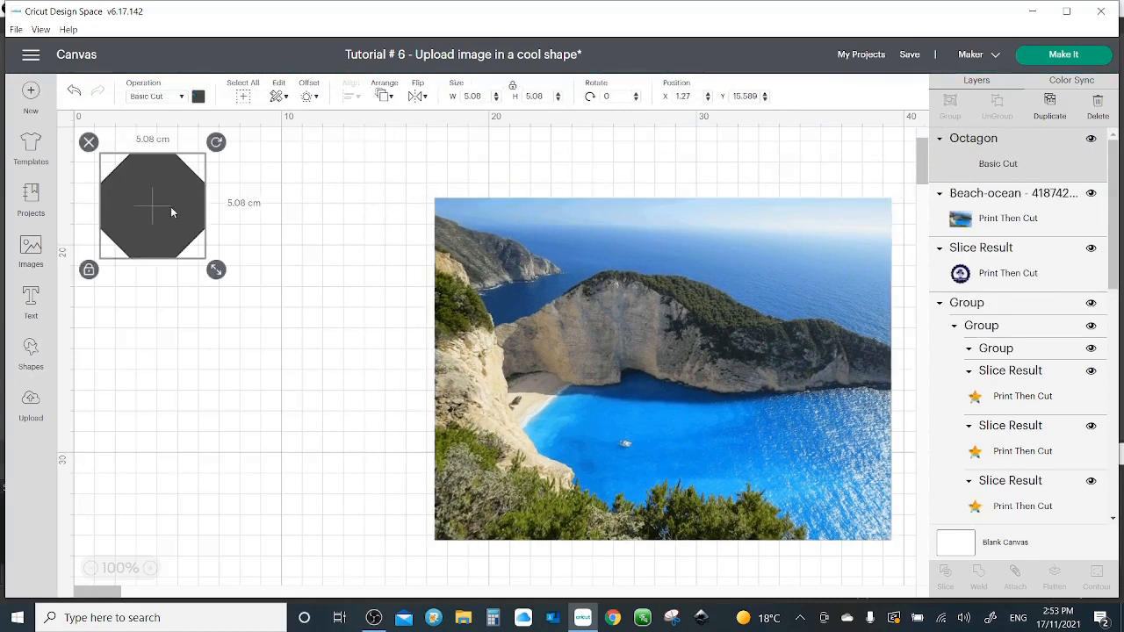
left_click_drag(157, 204, 250, 284)
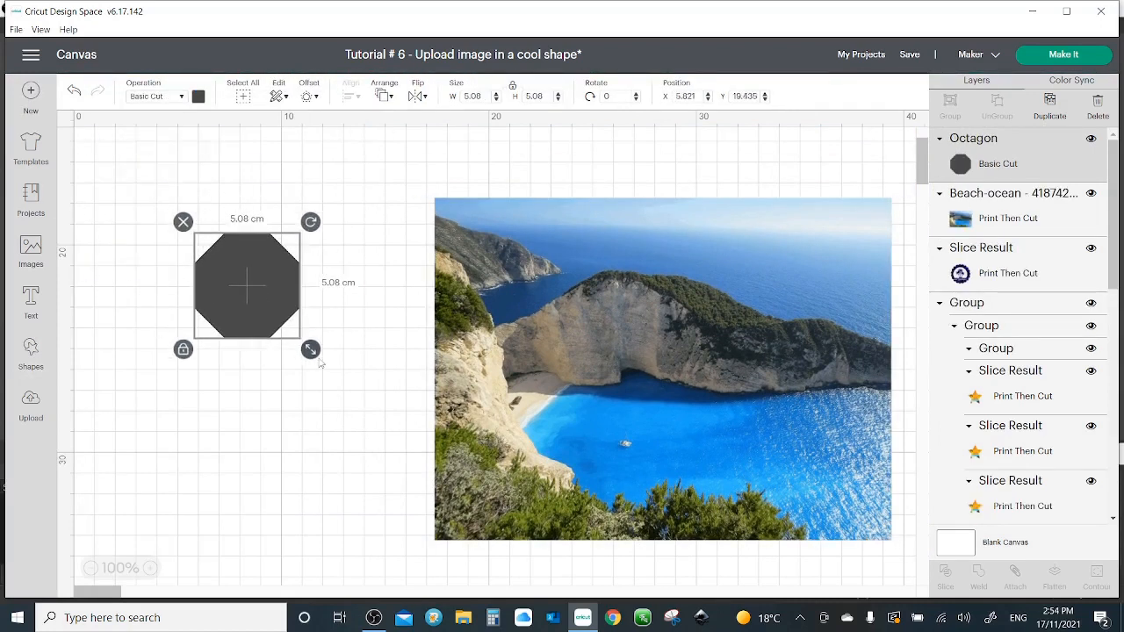
left_click_drag(311, 351, 508, 546)
left_click_drag(423, 412, 717, 387)
left_click(358, 376)
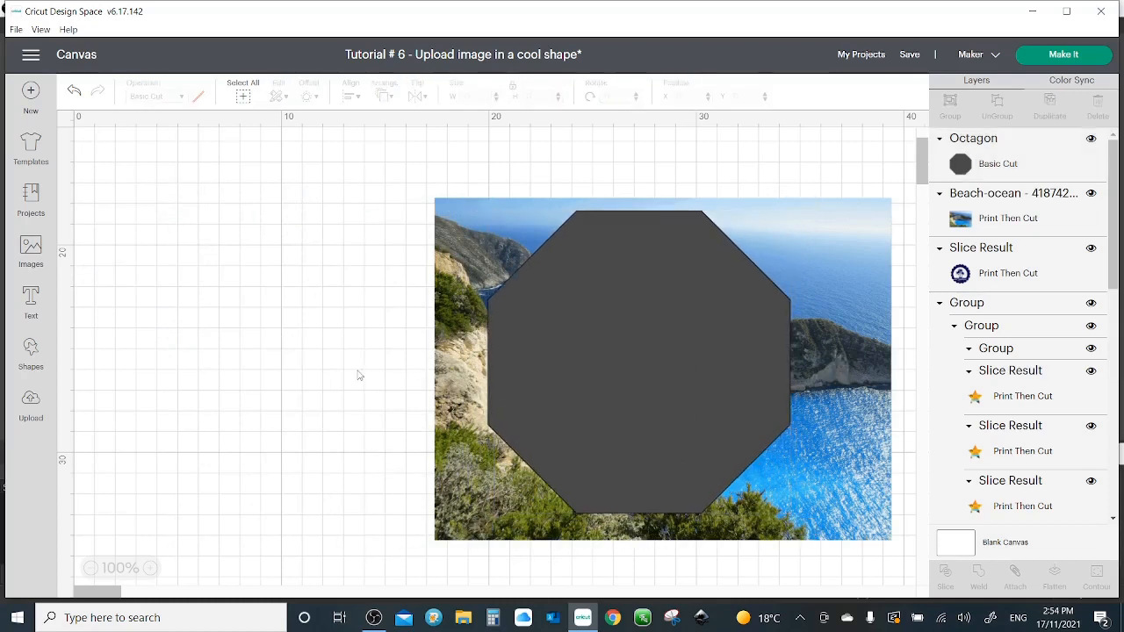
- Slice the beach photo with the octagon lying over it
left_click(630, 319)
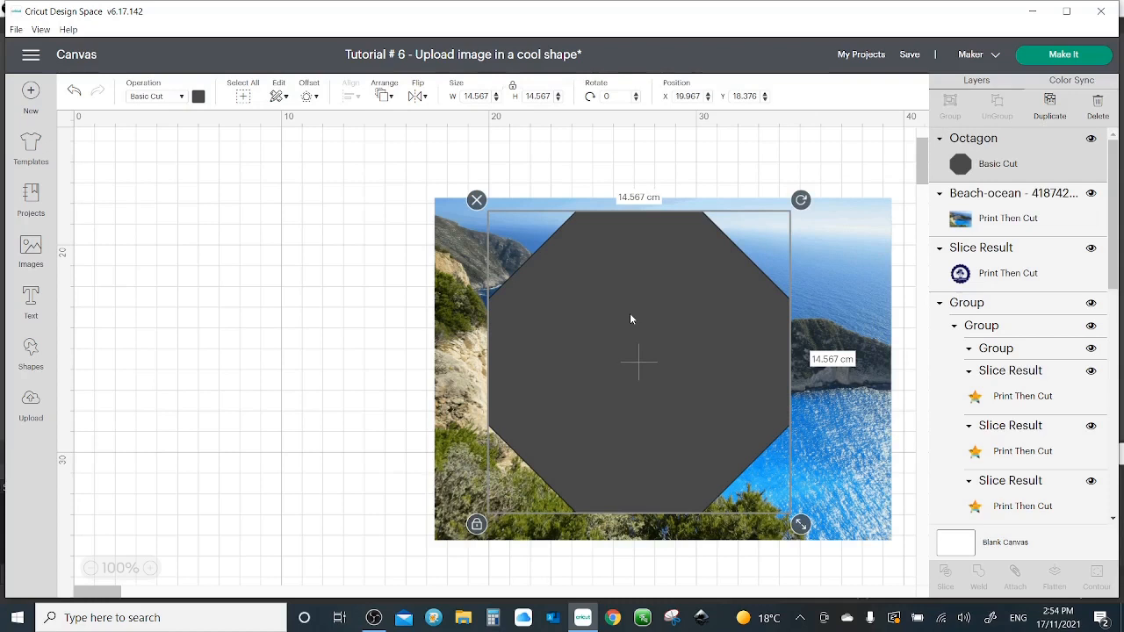
left_click(471, 290, "shift")
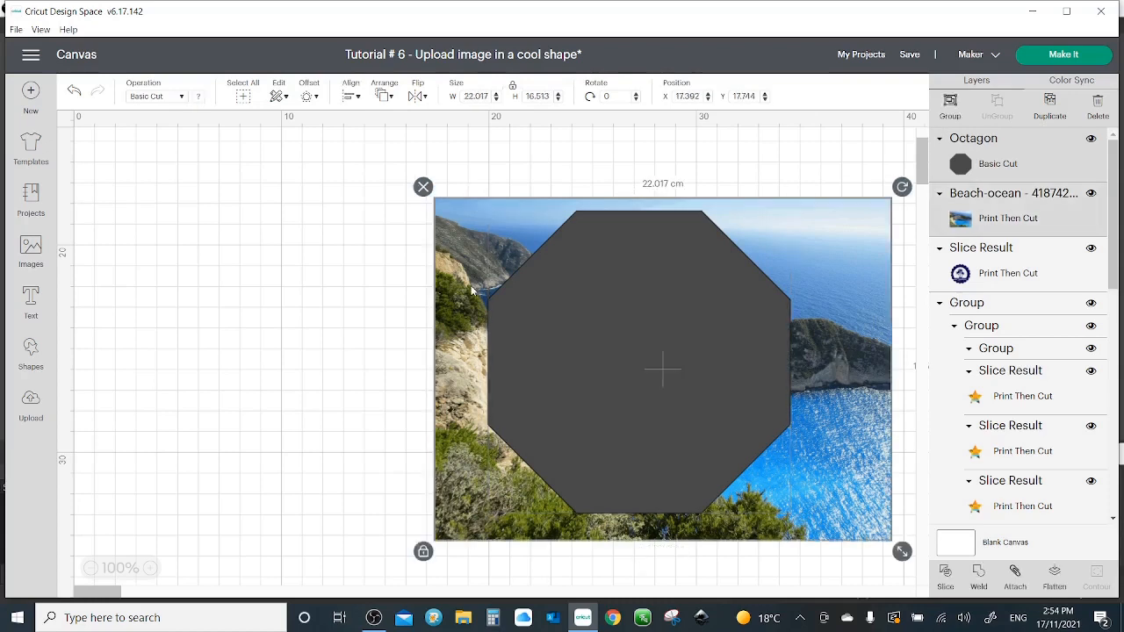
left_click(952, 589)
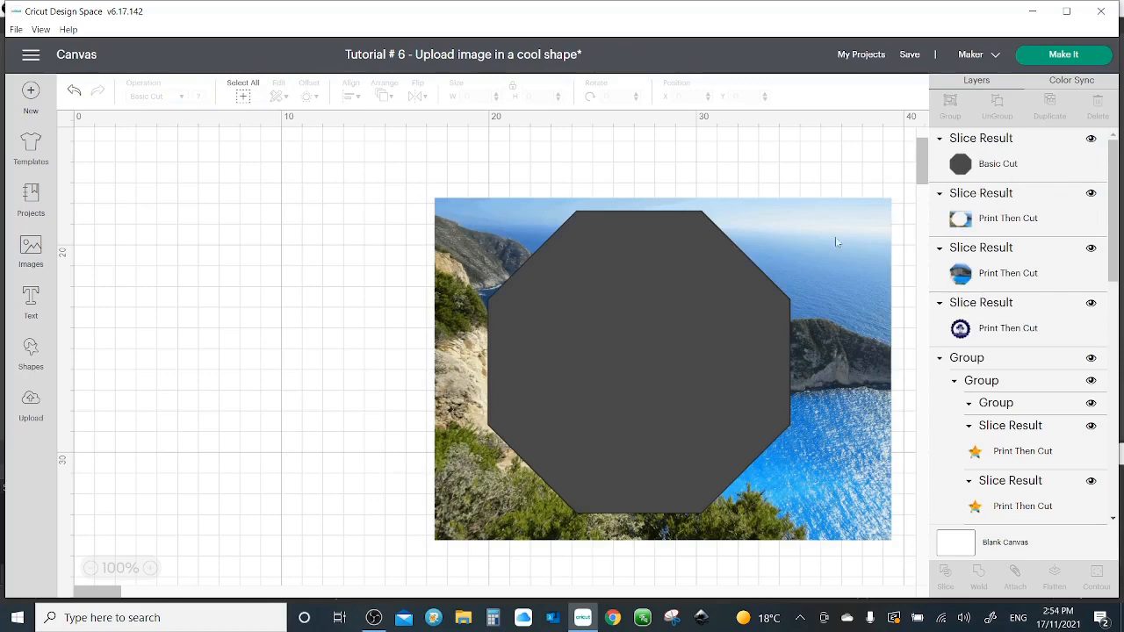
- Move the grey octagon and the leftover photo frame off the octagonal cutout, and delete the grey octagon
left_click_drag(668, 291, 251, 294)
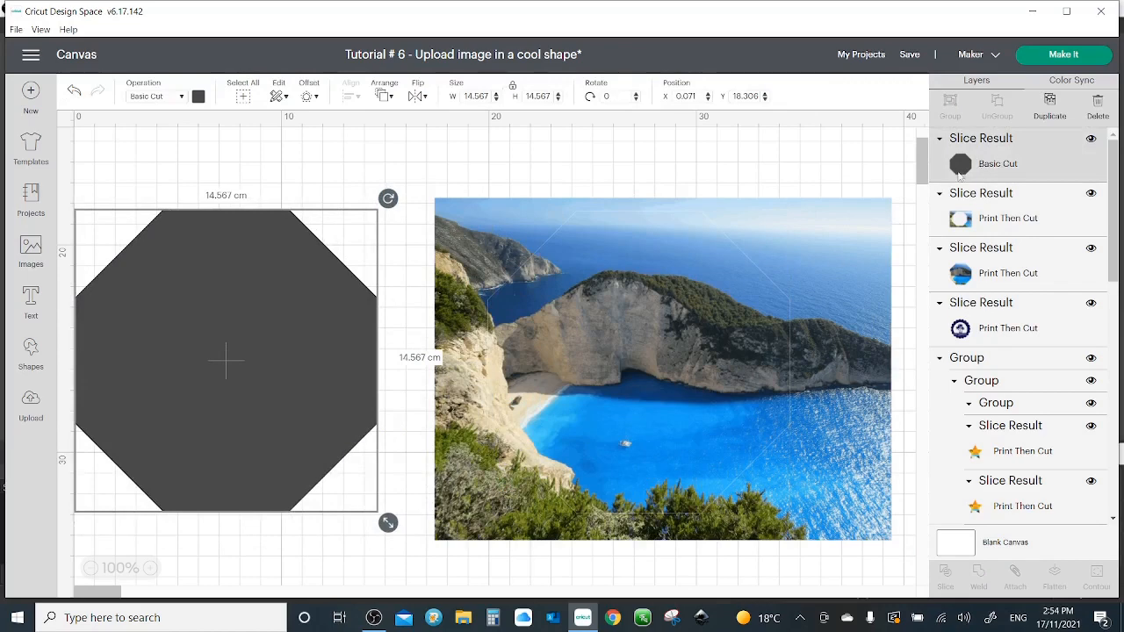
left_click_drag(747, 344, 447, 450)
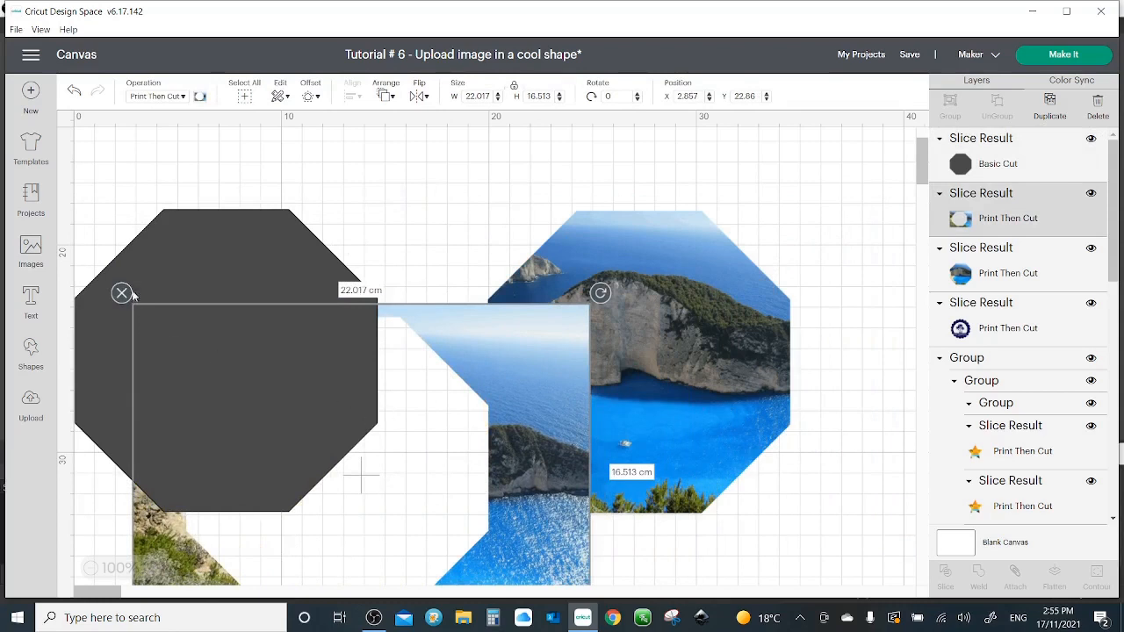
left_click(1036, 153)
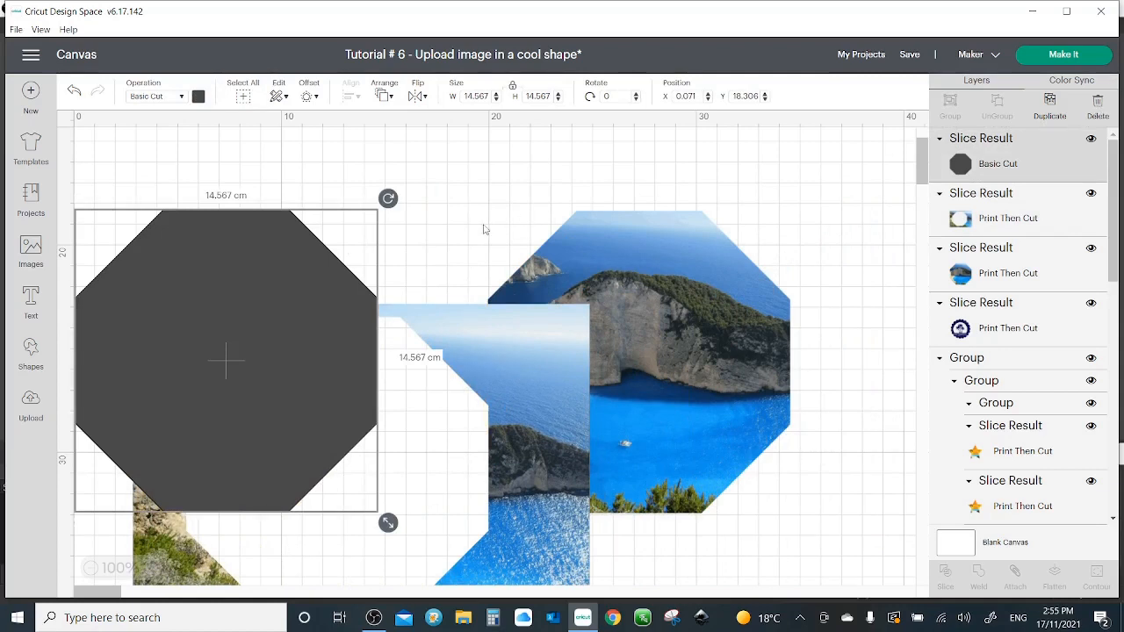
left_click_drag(174, 291, 255, 284)
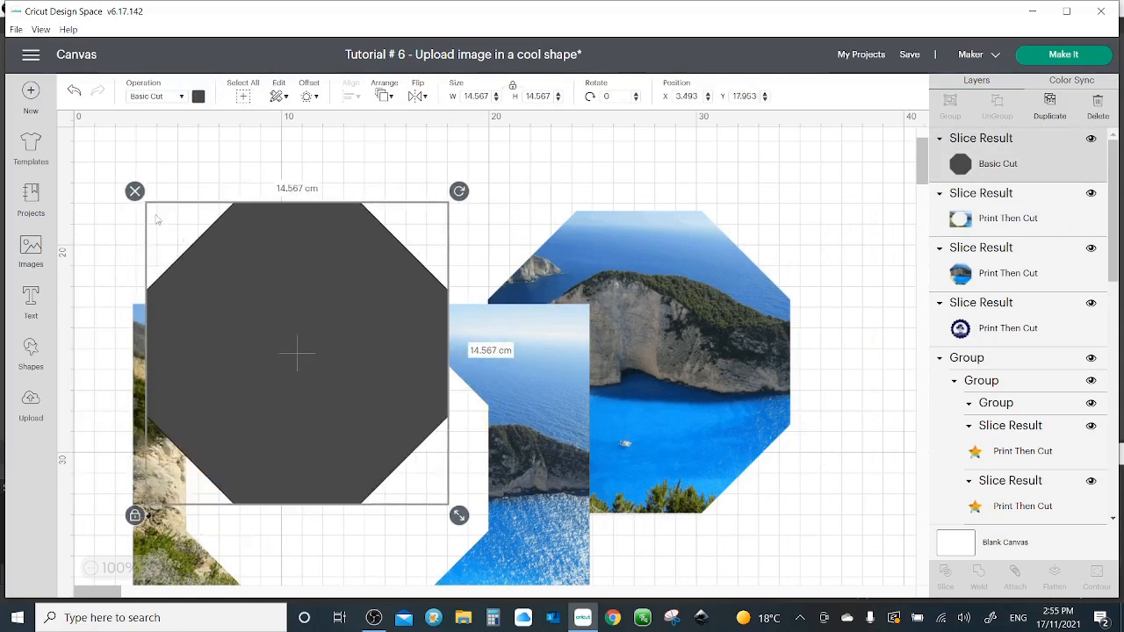
left_click(135, 192)
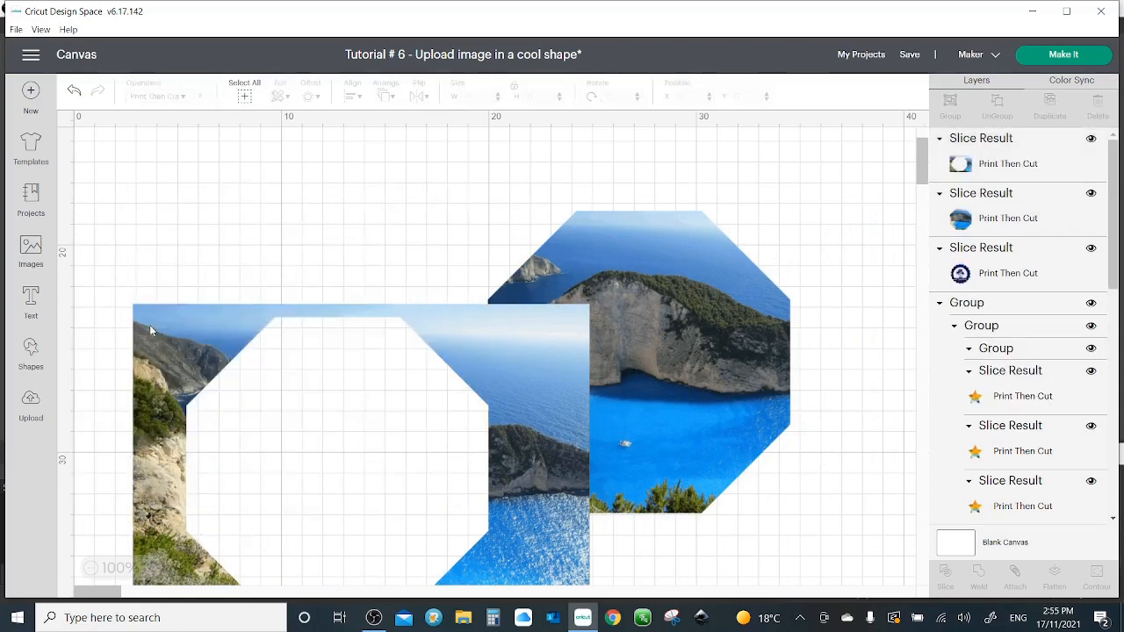
- Delete the leftover photo frame, then shrink the octagonal beach cutout to about 11.1 cm and move it clear of the other designs
left_click(149, 325)
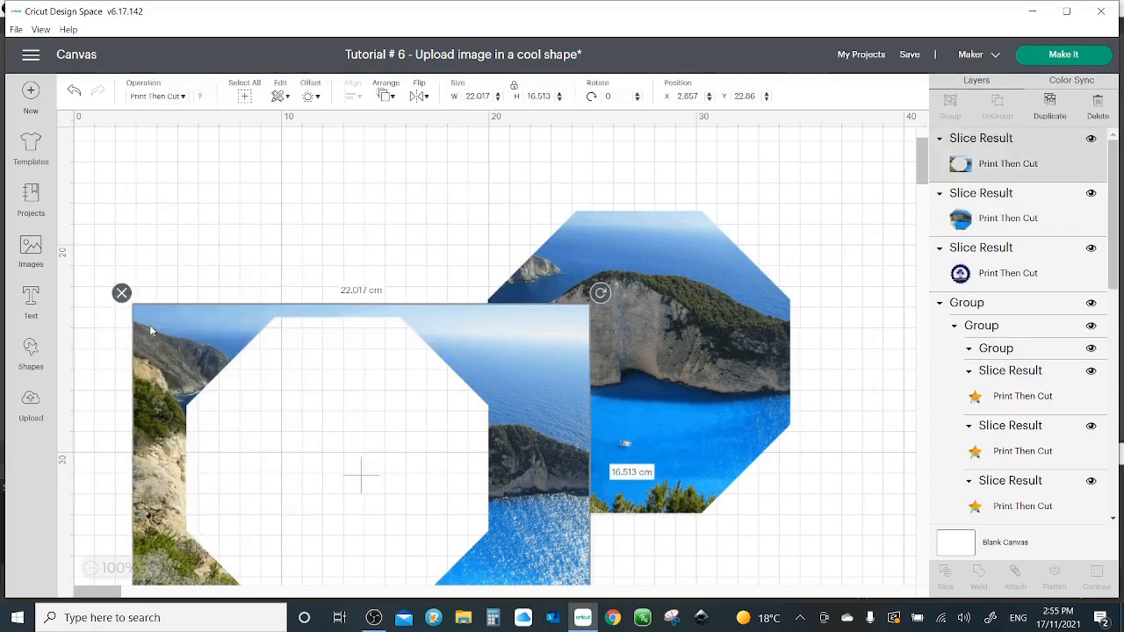
left_click(1105, 110)
left_click(742, 322)
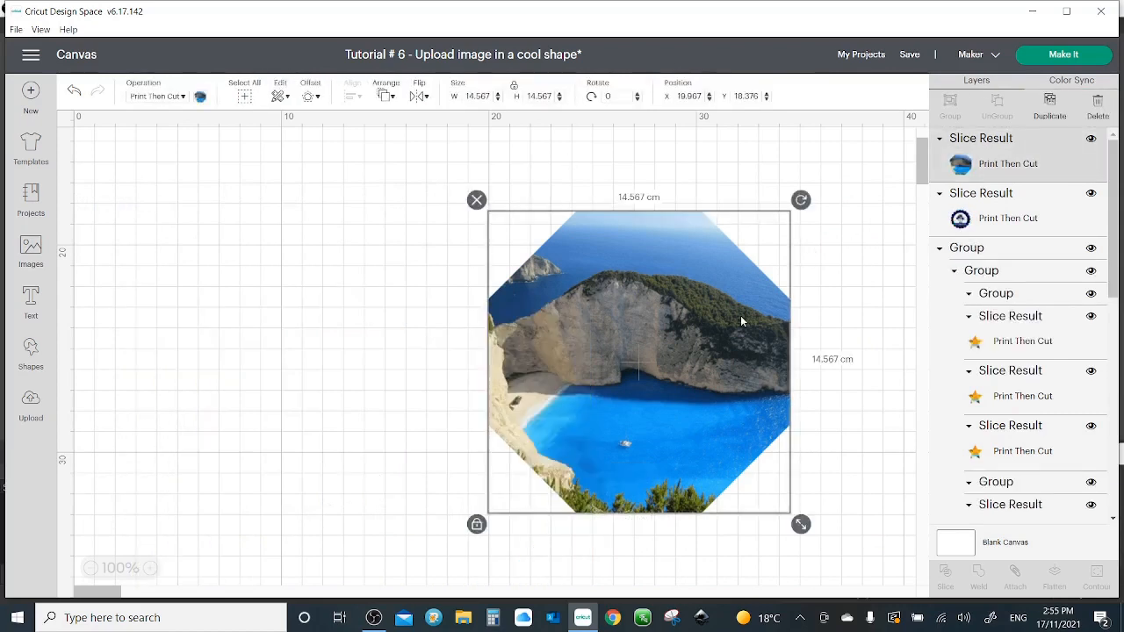
left_click_drag(742, 322, 458, 376)
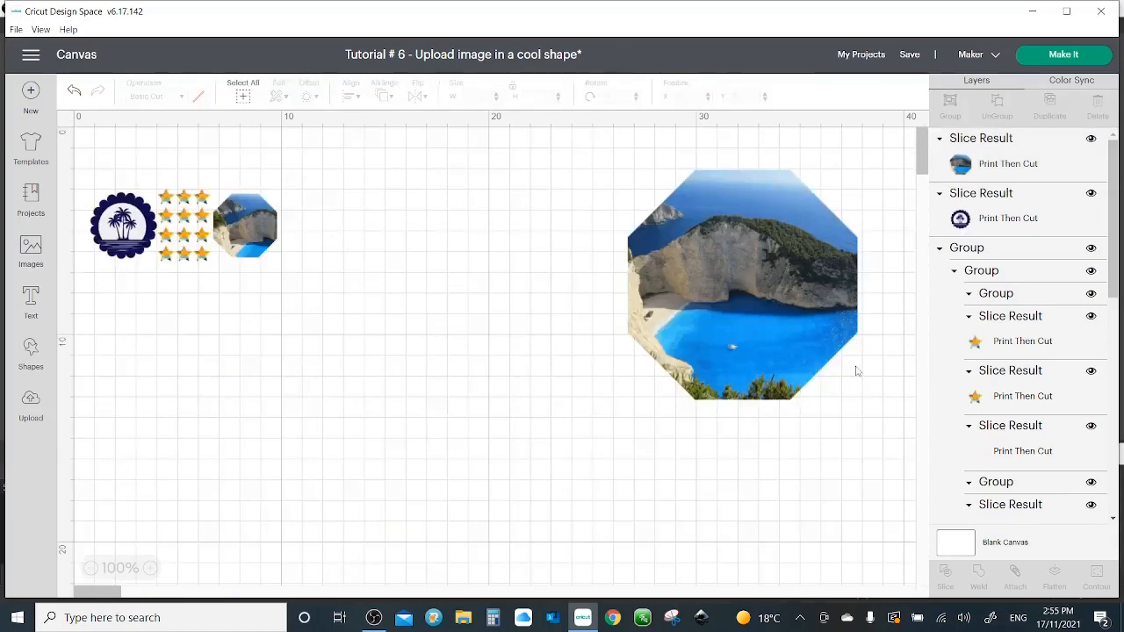
left_click(857, 371)
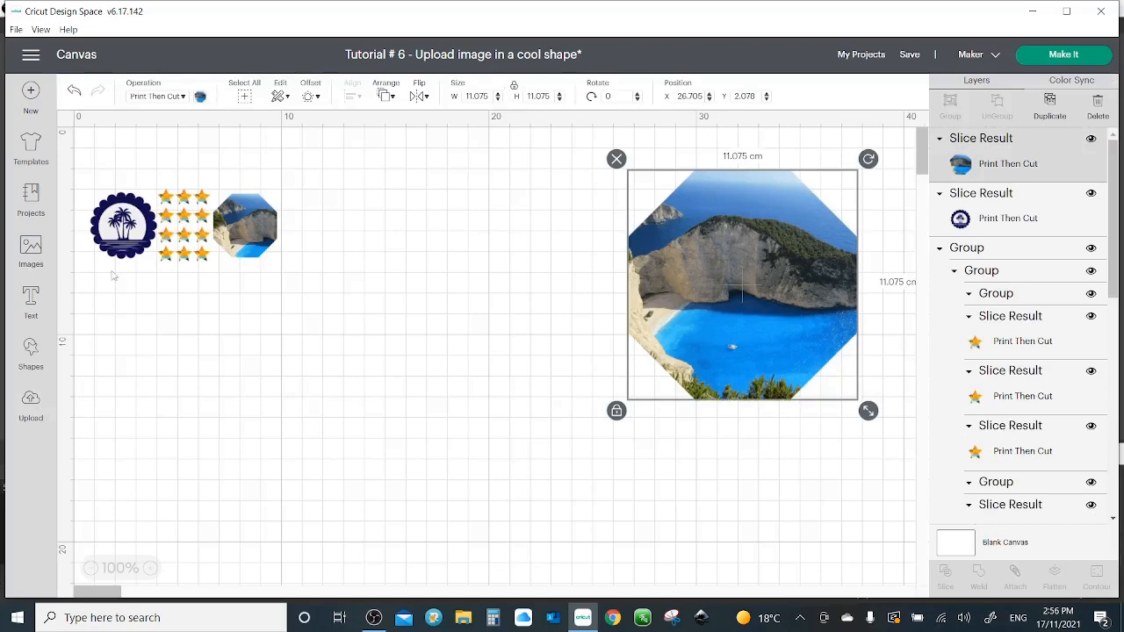
- Upload beach-6564410_1280- dessert.png from Downloads as a pattern fill tagged orange, and return to the canvas
left_click(31, 406)
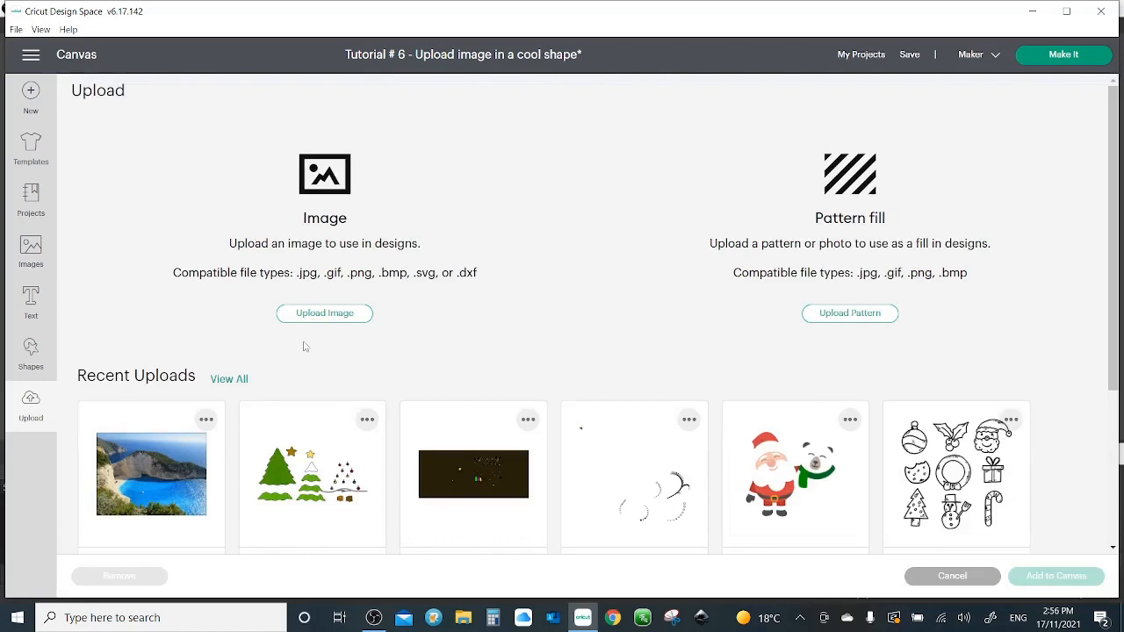
left_click(841, 326)
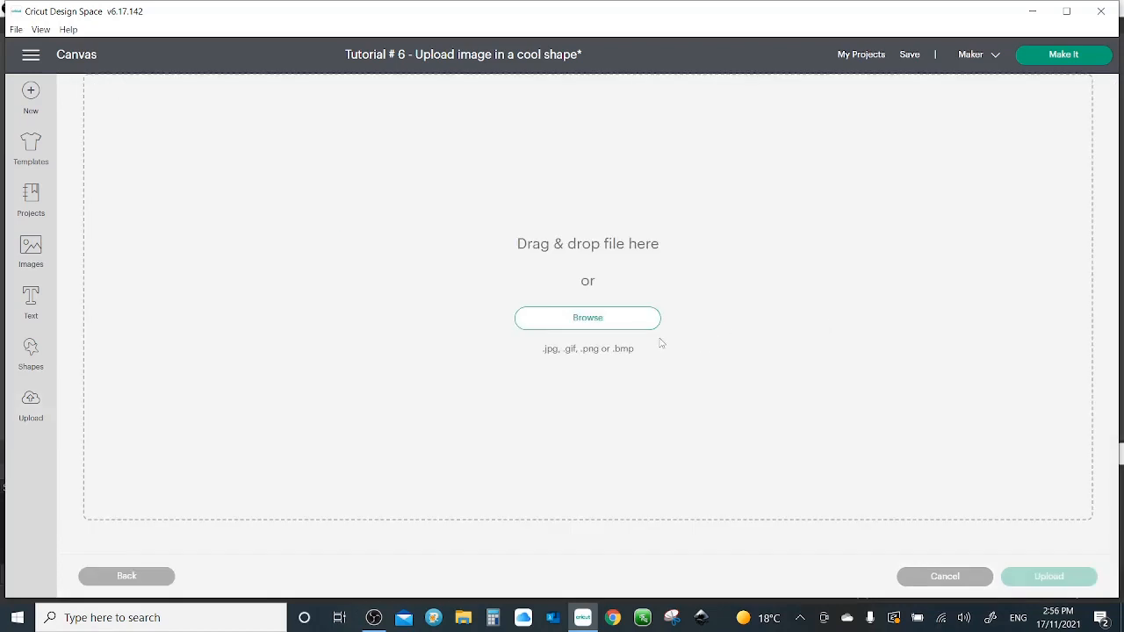
left_click(617, 321)
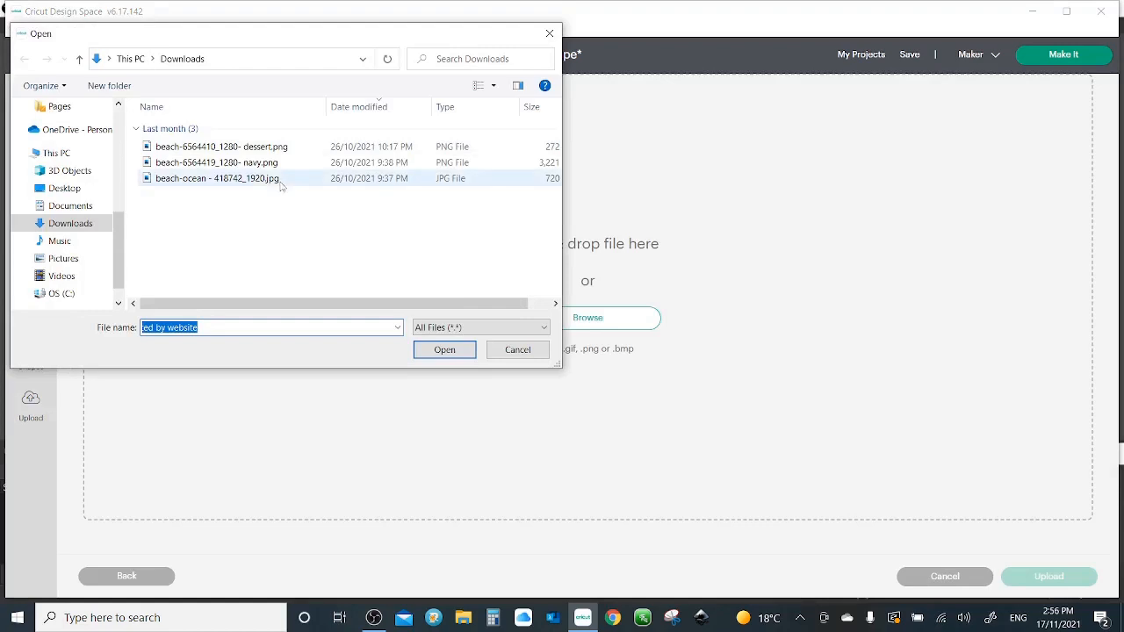
left_click(312, 146)
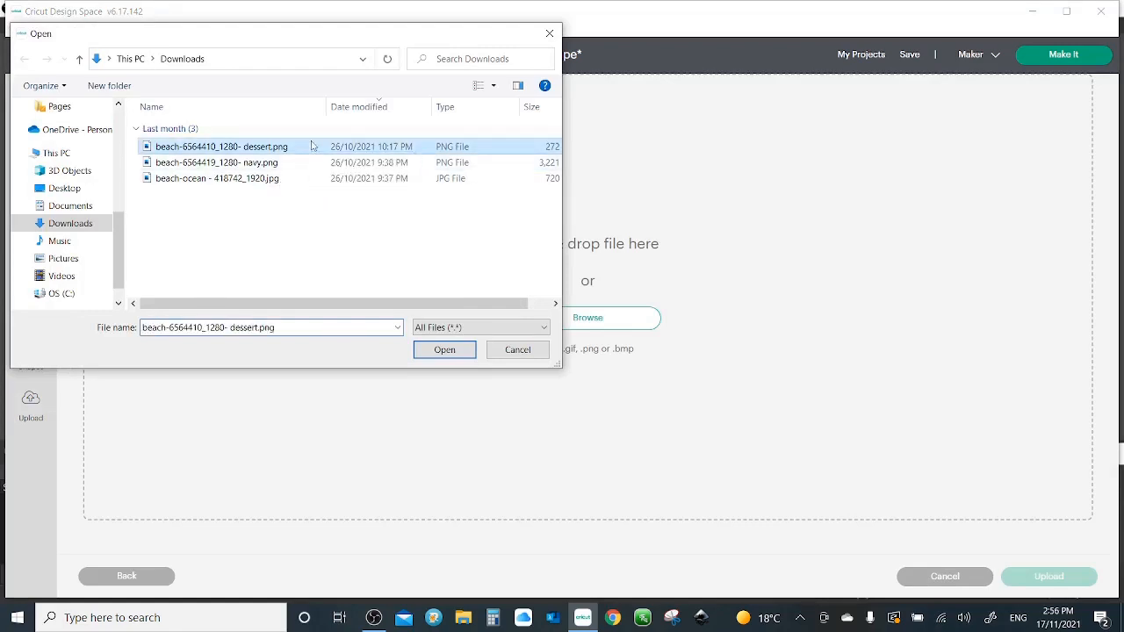
left_click(445, 350)
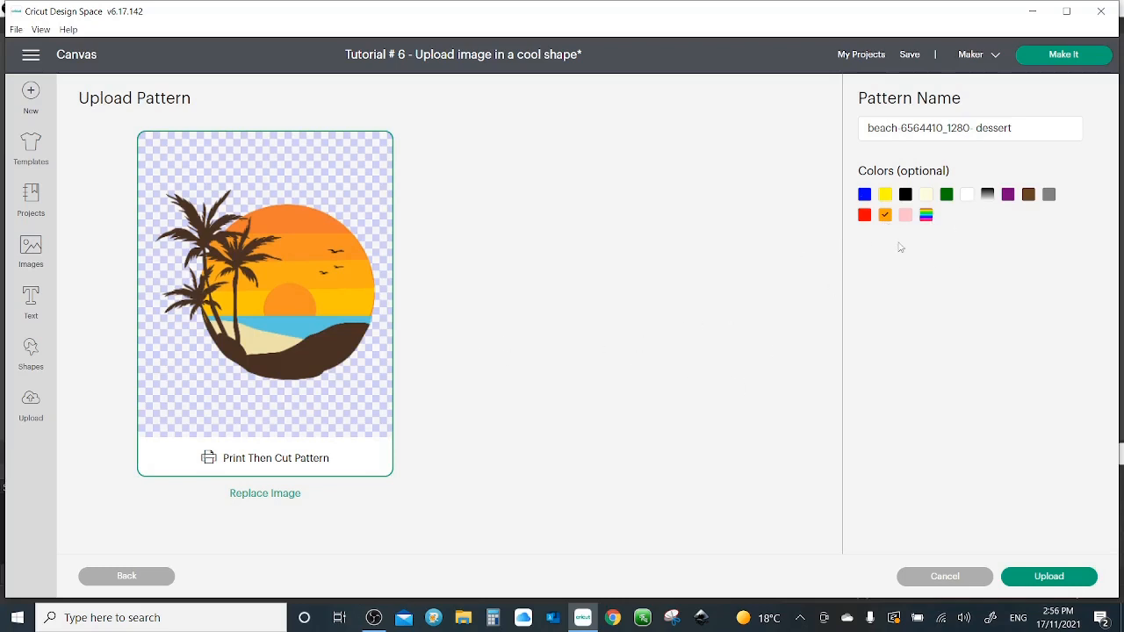
left_click(1056, 578)
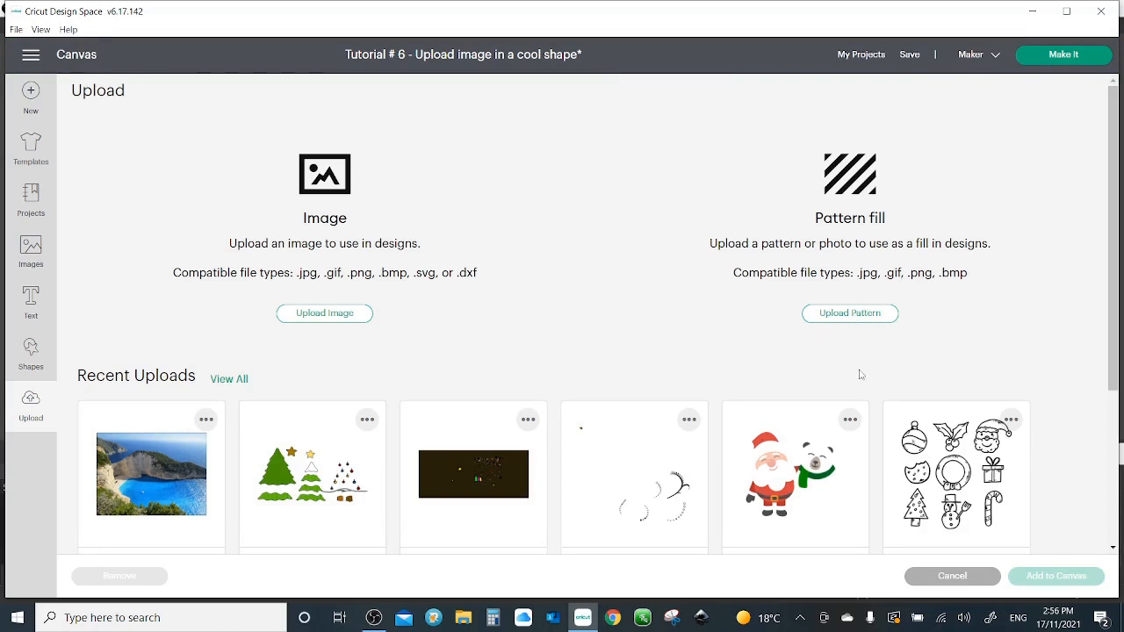
left_click(952, 577)
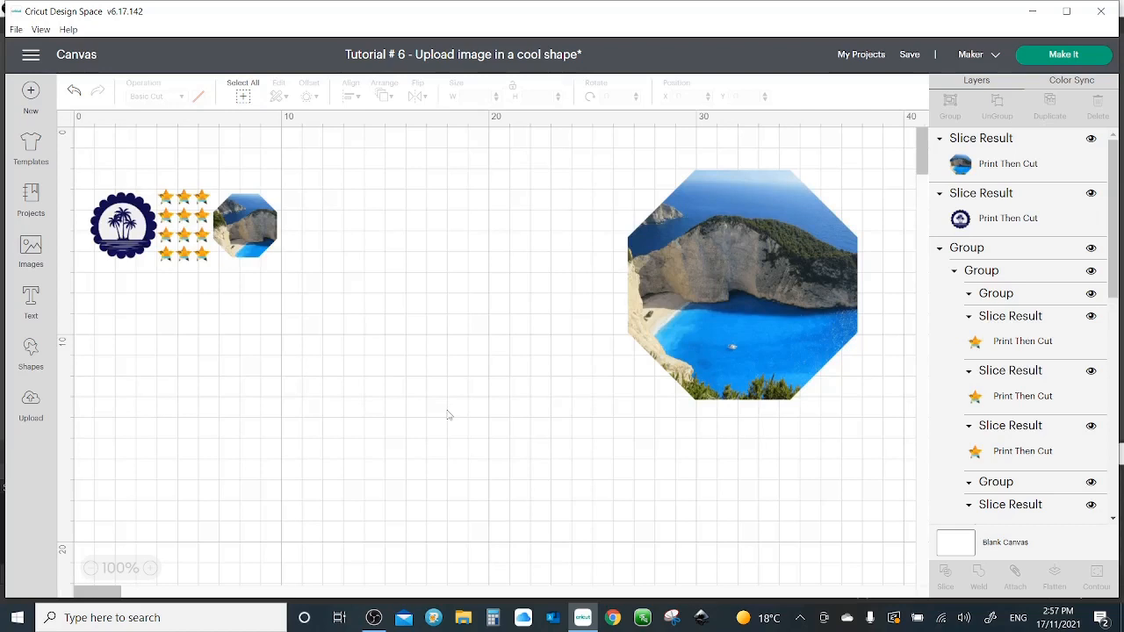
- Insert the round sun silhouette with a jagged edge, enlarge it to about 15.1 cm and place it beside the octagonal photo
left_click(31, 356)
left_click_drag(334, 241, 334, 337)
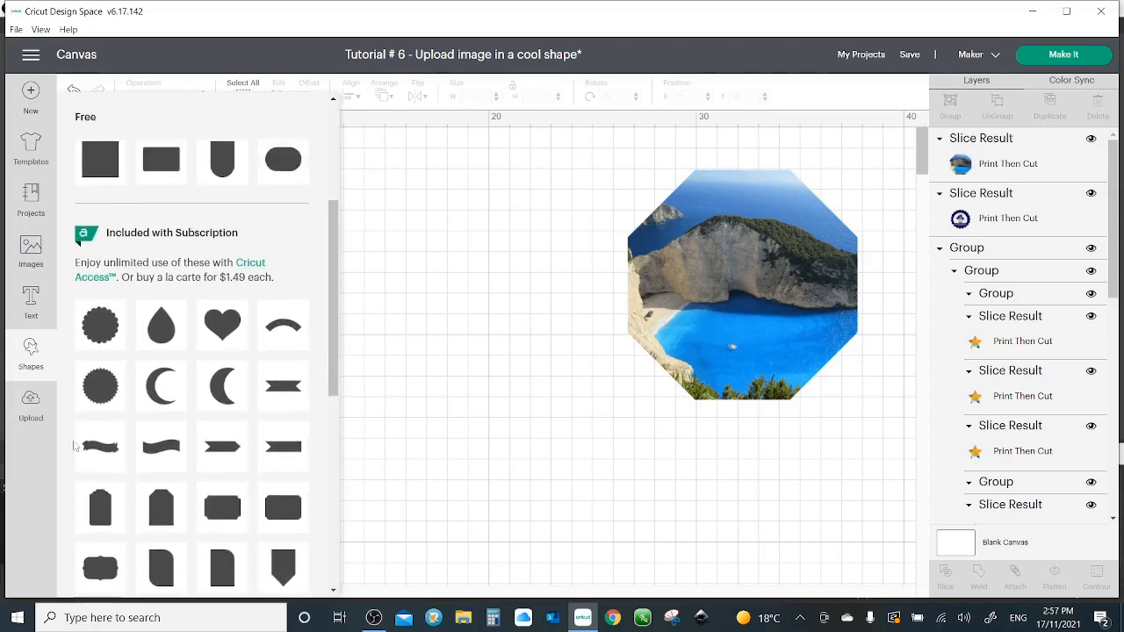
left_click(99, 389)
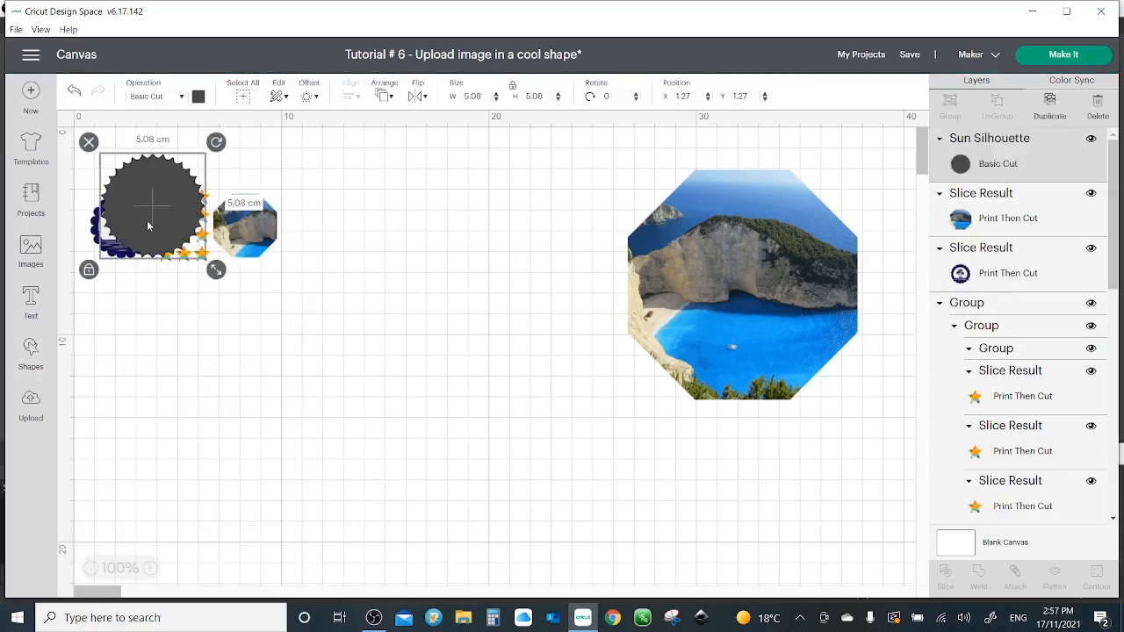
left_click_drag(147, 220, 350, 380)
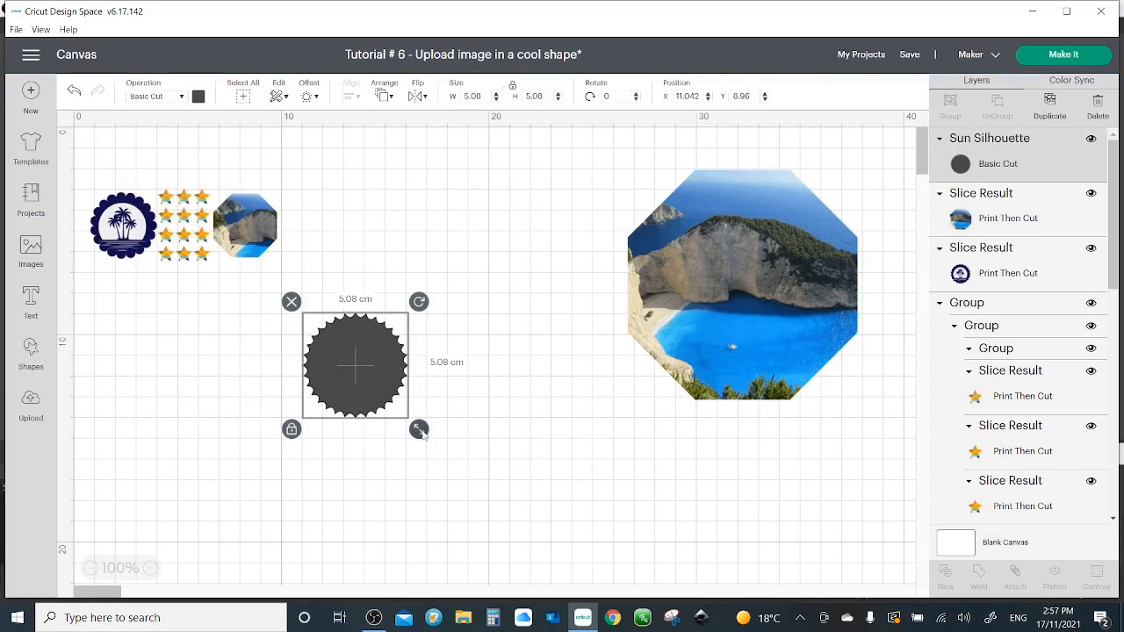
left_click_drag(419, 431, 639, 587)
left_click_drag(495, 488, 477, 425)
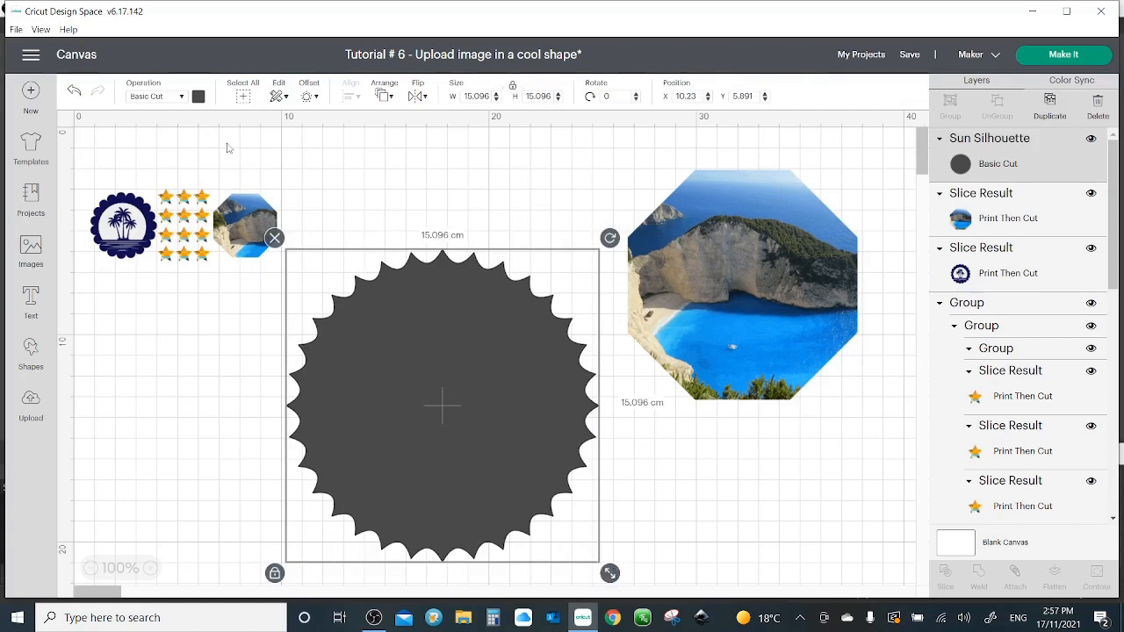
- Fill the sun shape with the uploaded palm sunset pattern as standard Print Then Cut, and filter the patterns by orange
left_click(181, 98)
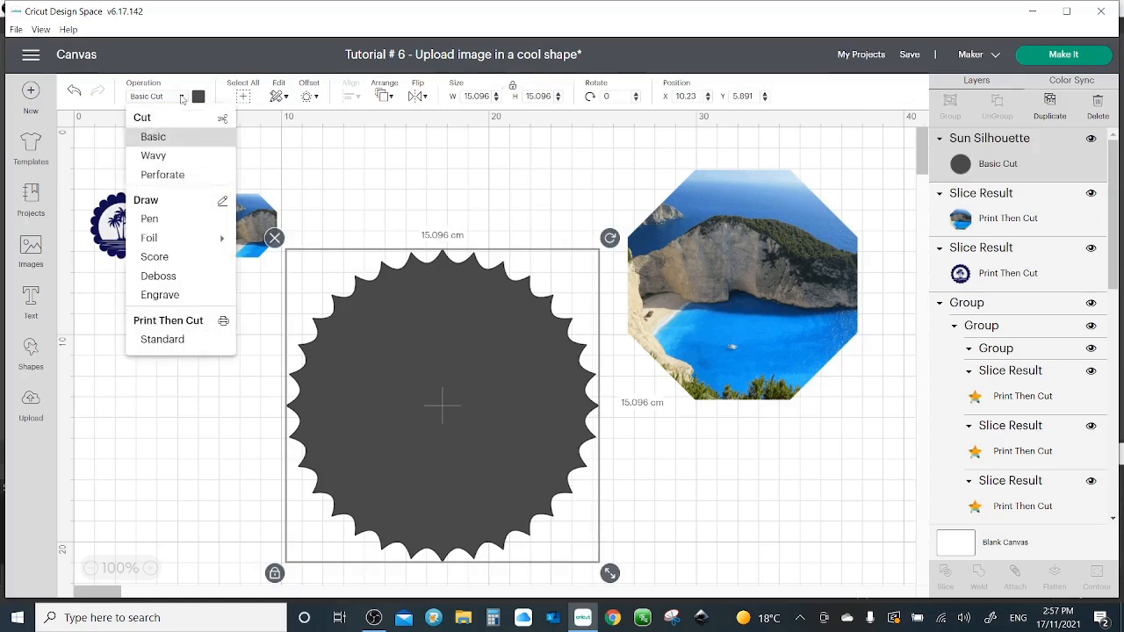
left_click(163, 340)
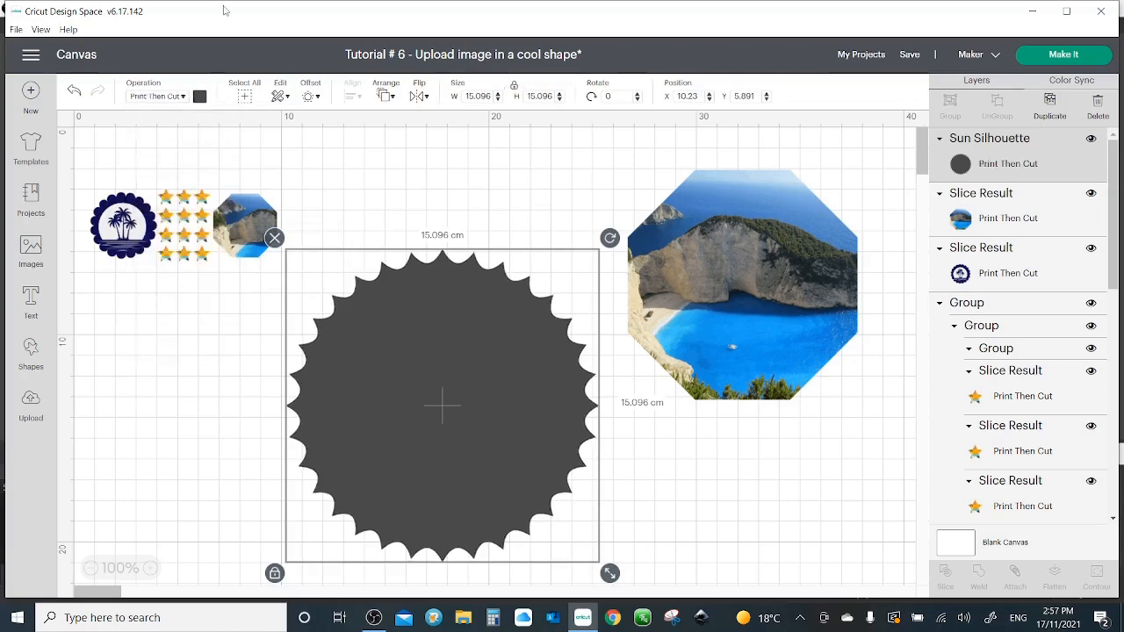
left_click(200, 98)
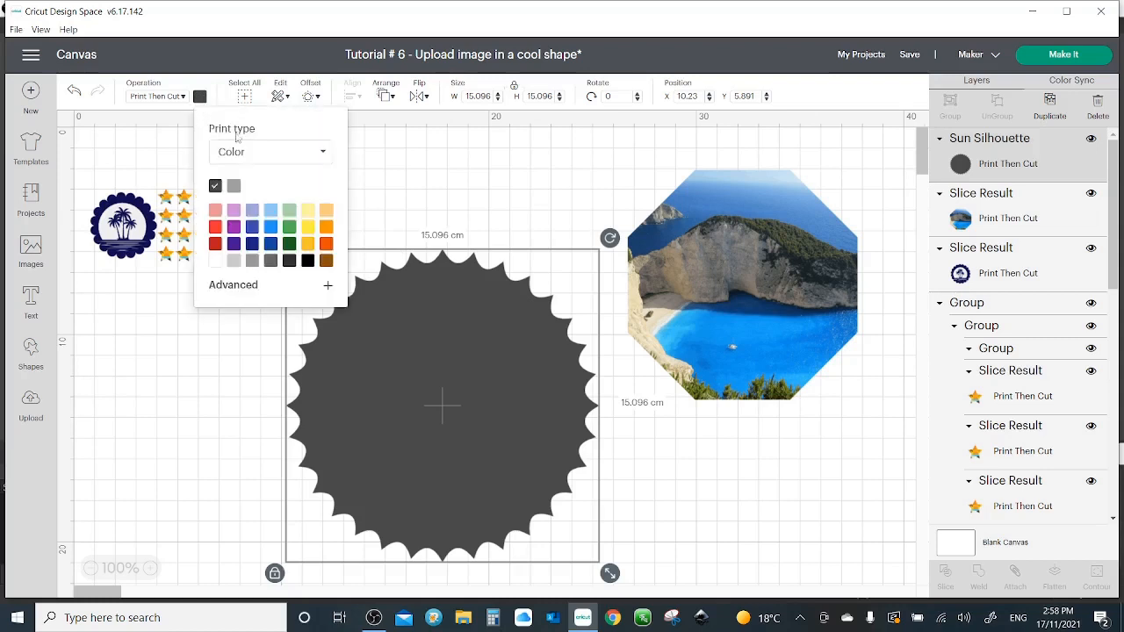
left_click(326, 154)
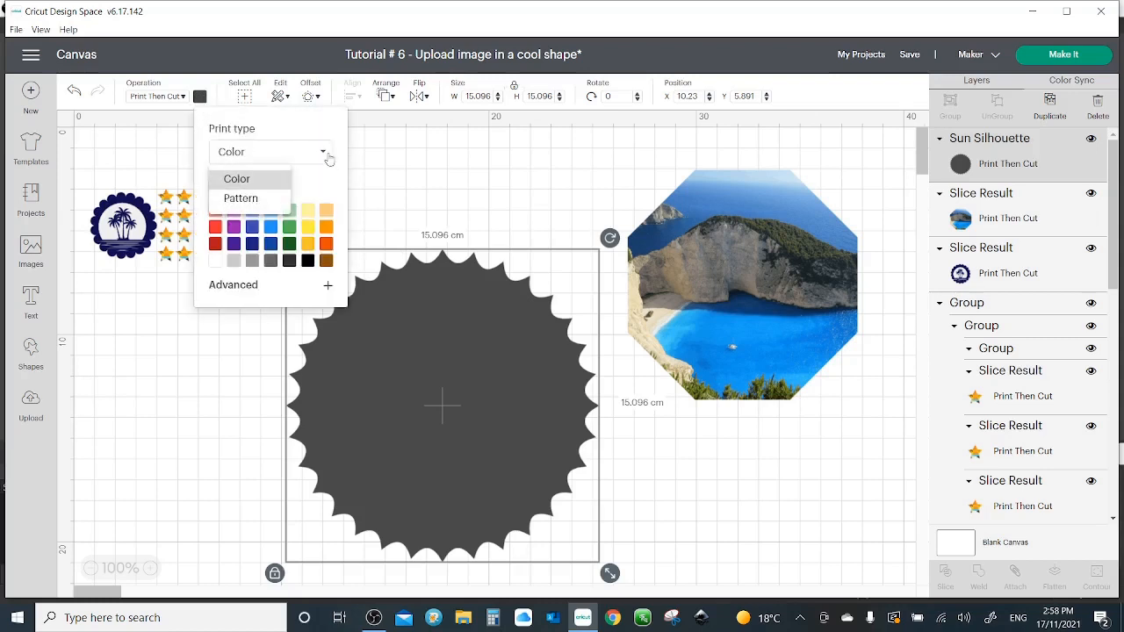
left_click(268, 200)
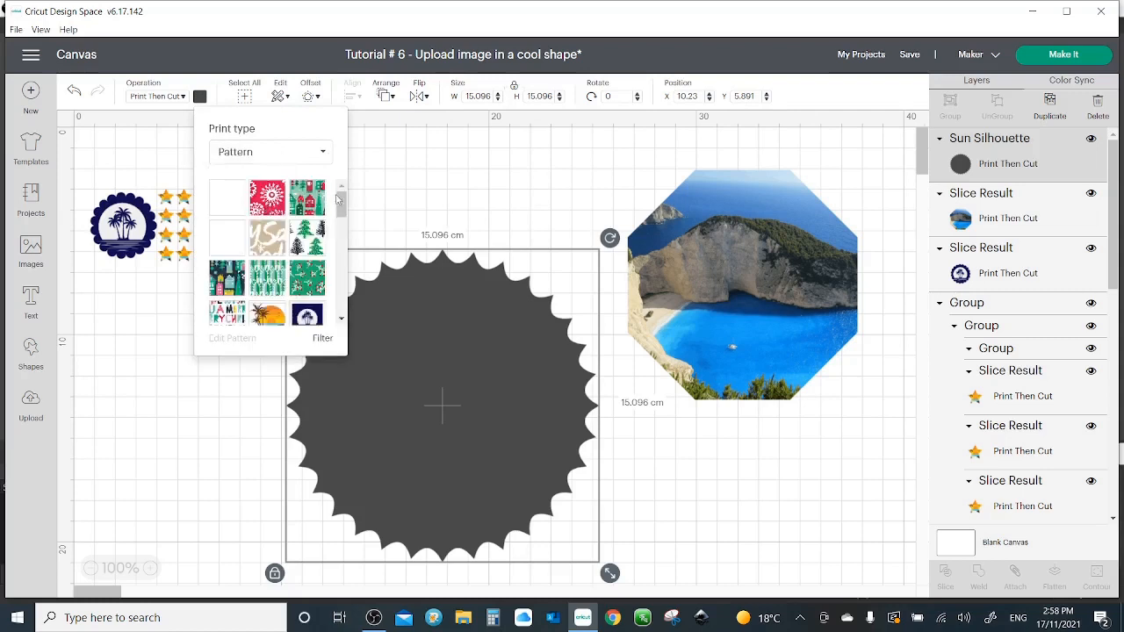
left_click(265, 321)
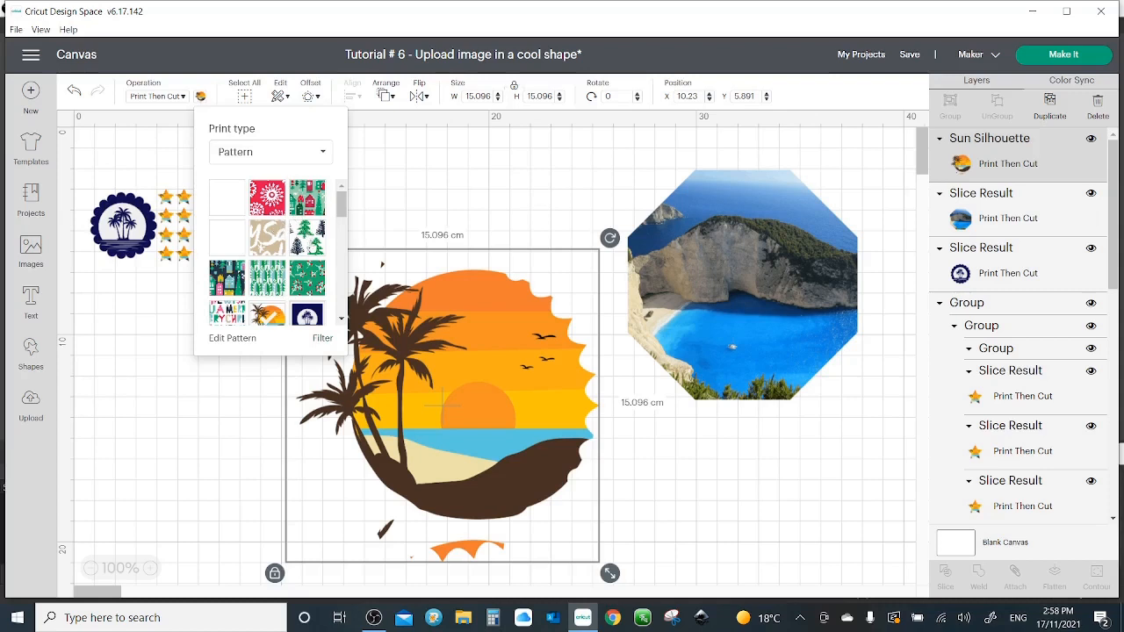
left_click(322, 340)
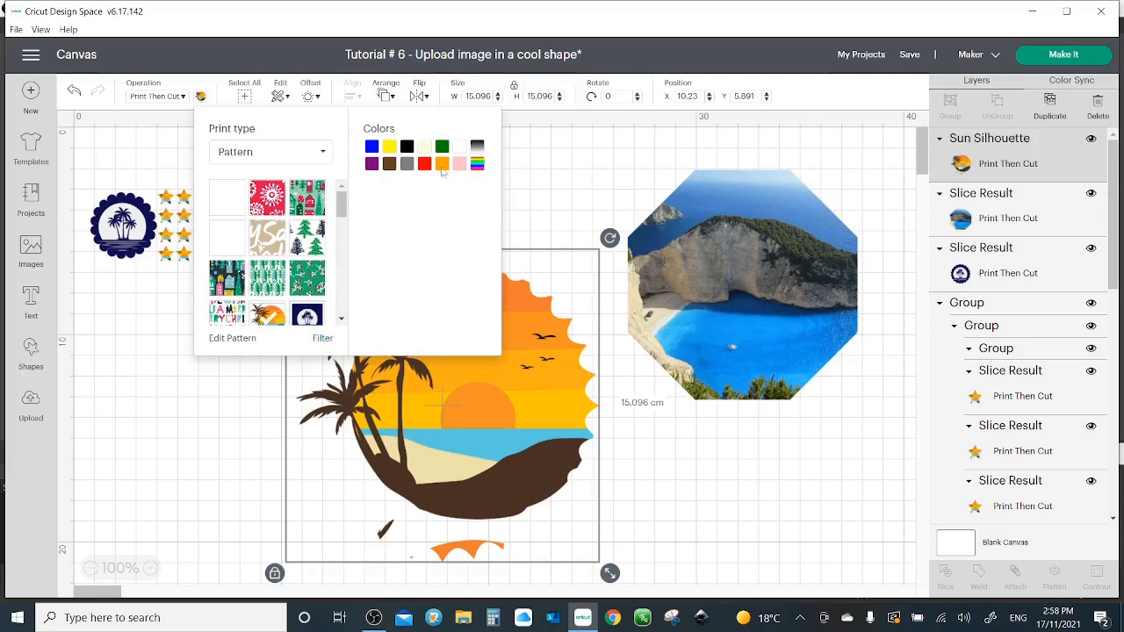
left_click(441, 164)
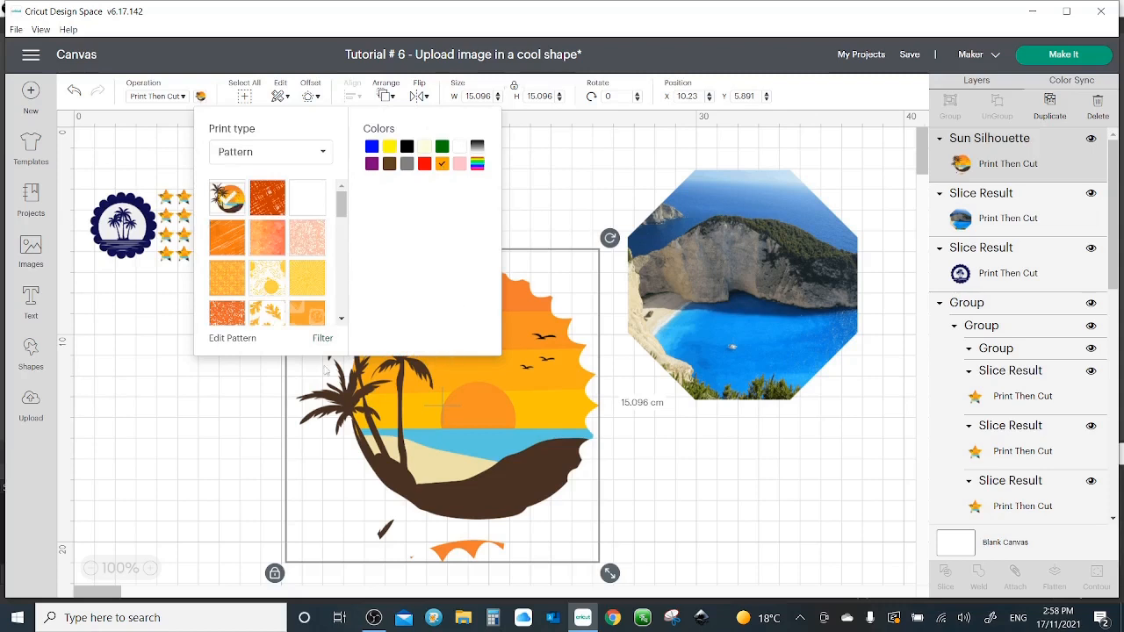
- Edit the sun shape's pattern to scale 156, horizontal offset 1 and vertical offset 2
left_click(232, 338)
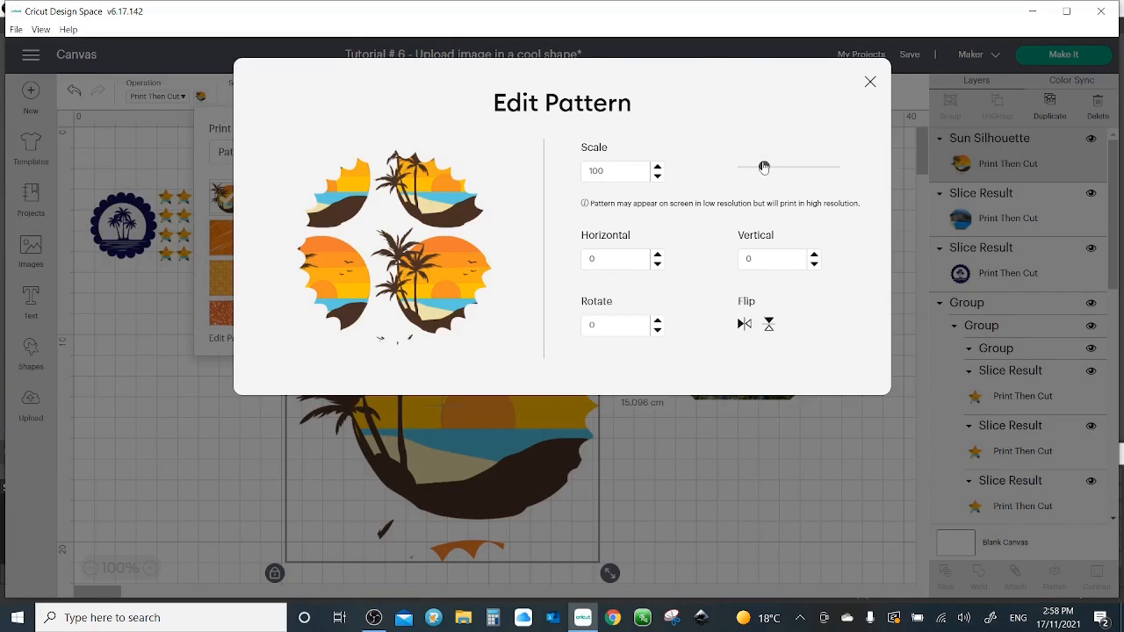
left_click_drag(764, 167, 778, 172)
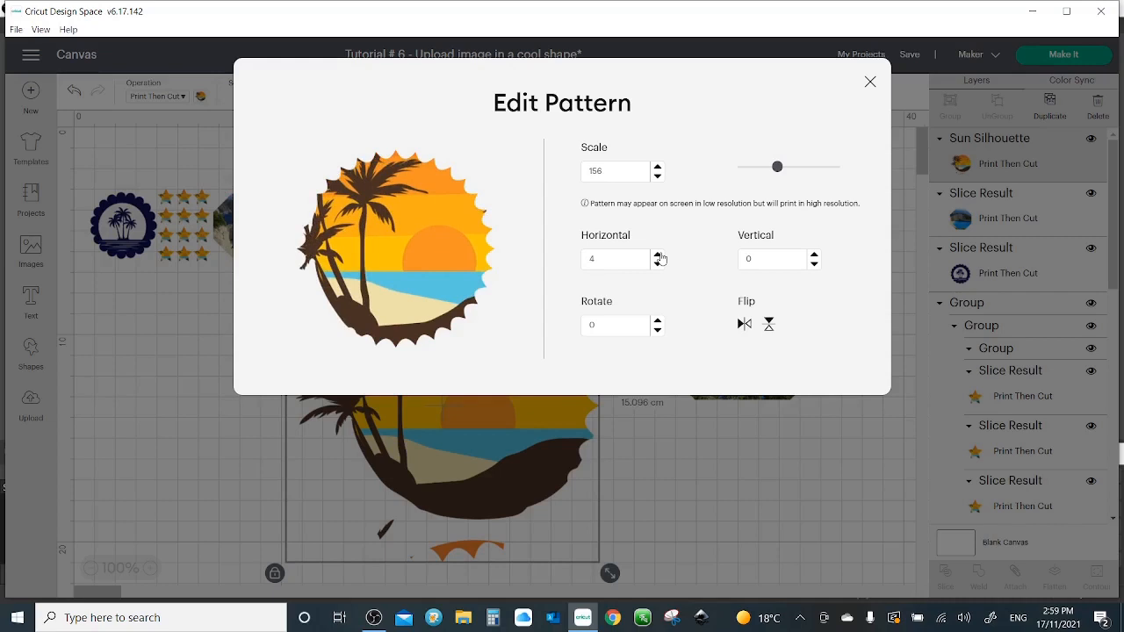
left_click(659, 256)
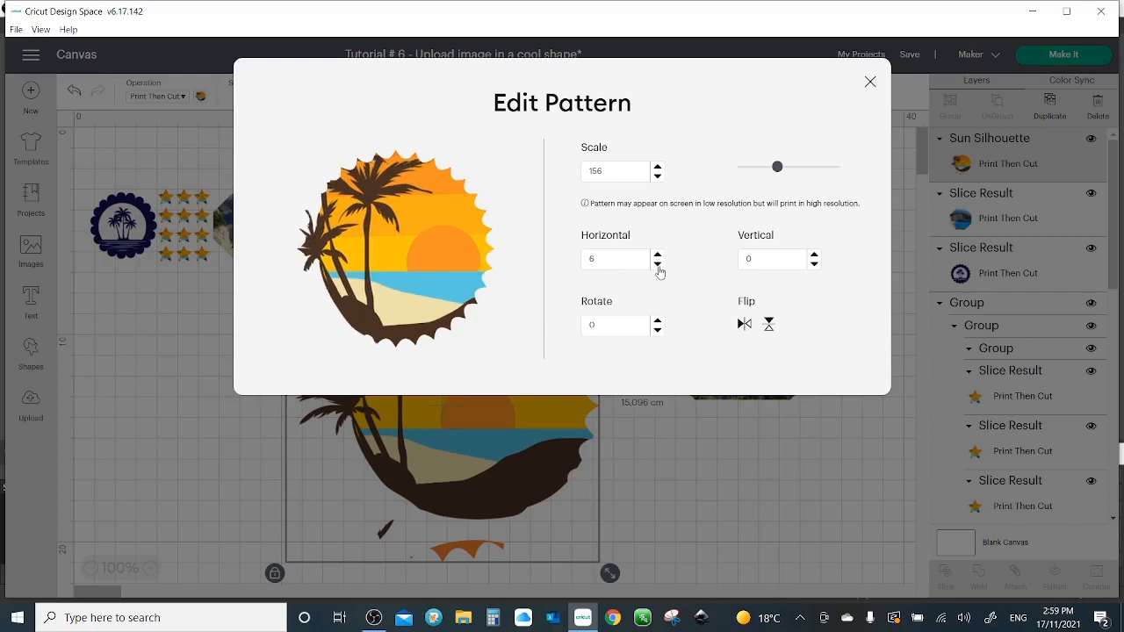
left_click(658, 265)
left_click(658, 264)
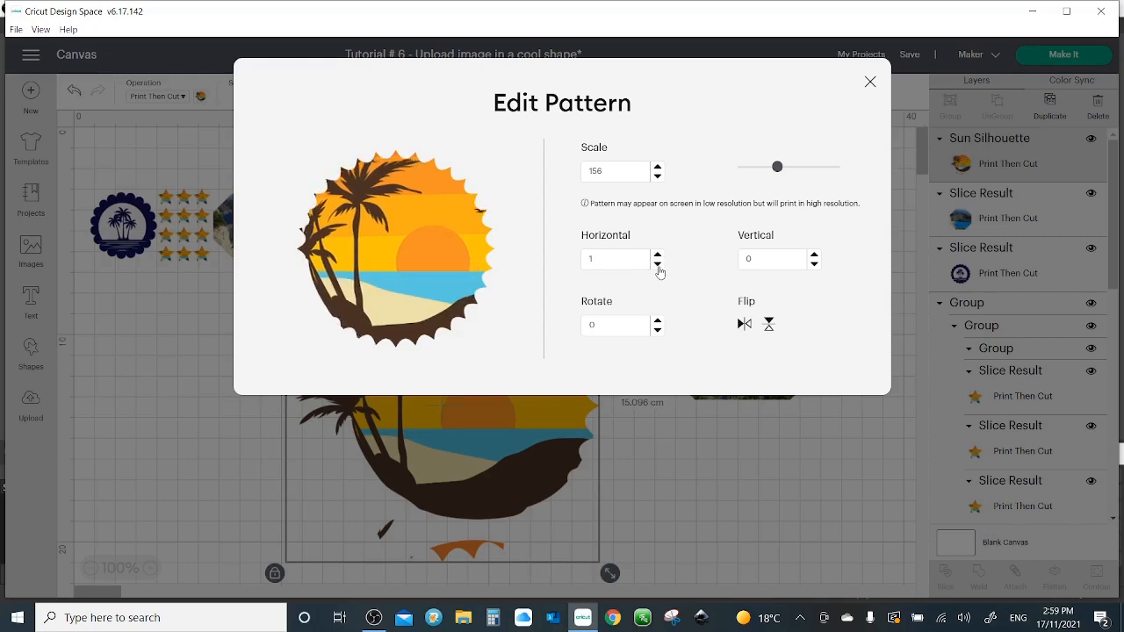
left_click(814, 256)
left_click(814, 256)
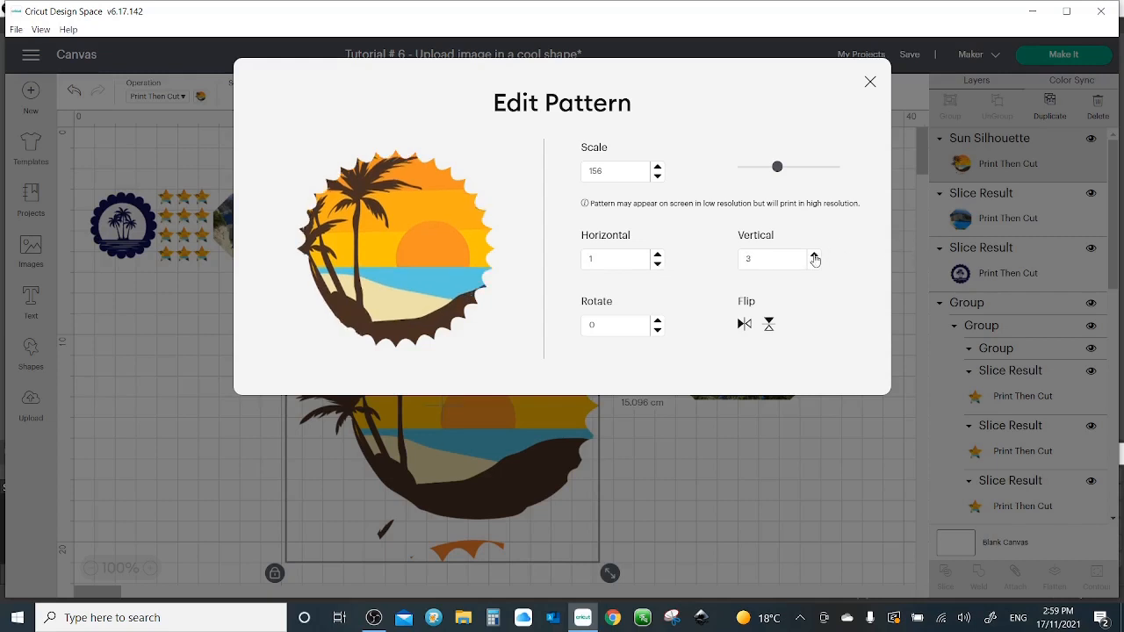
left_click(814, 257)
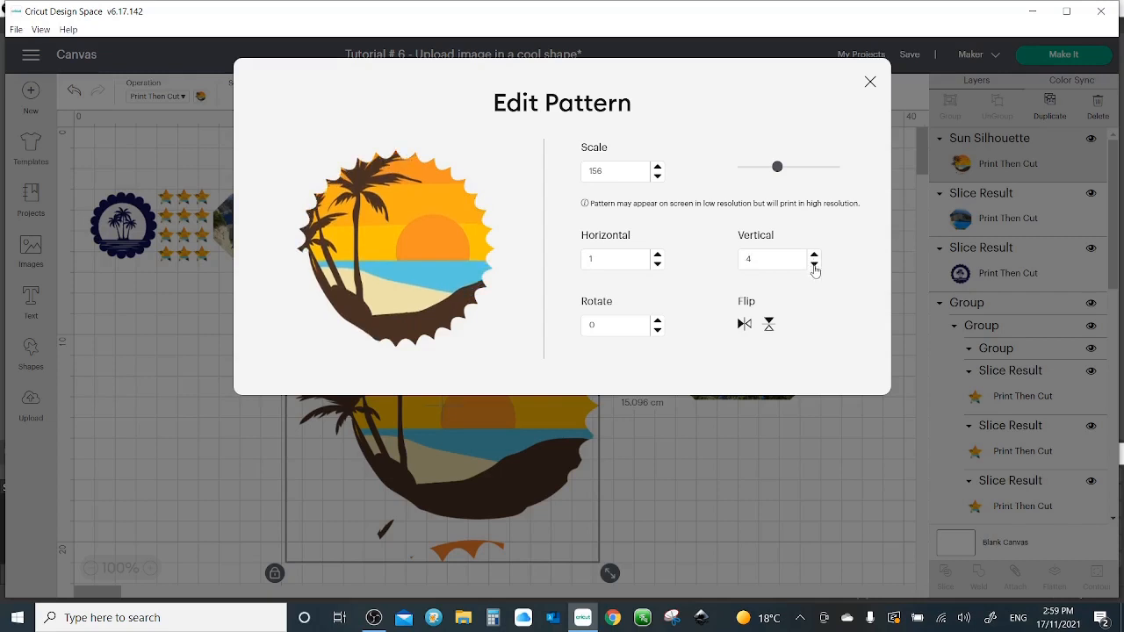
left_click(814, 263)
left_click(814, 264)
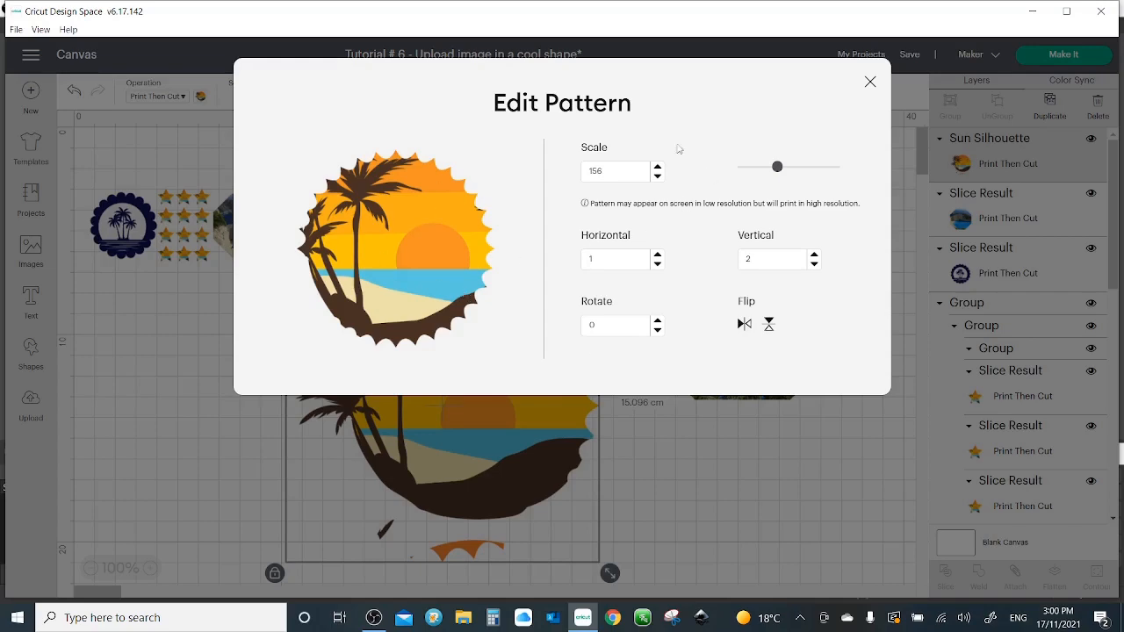
left_click(869, 82)
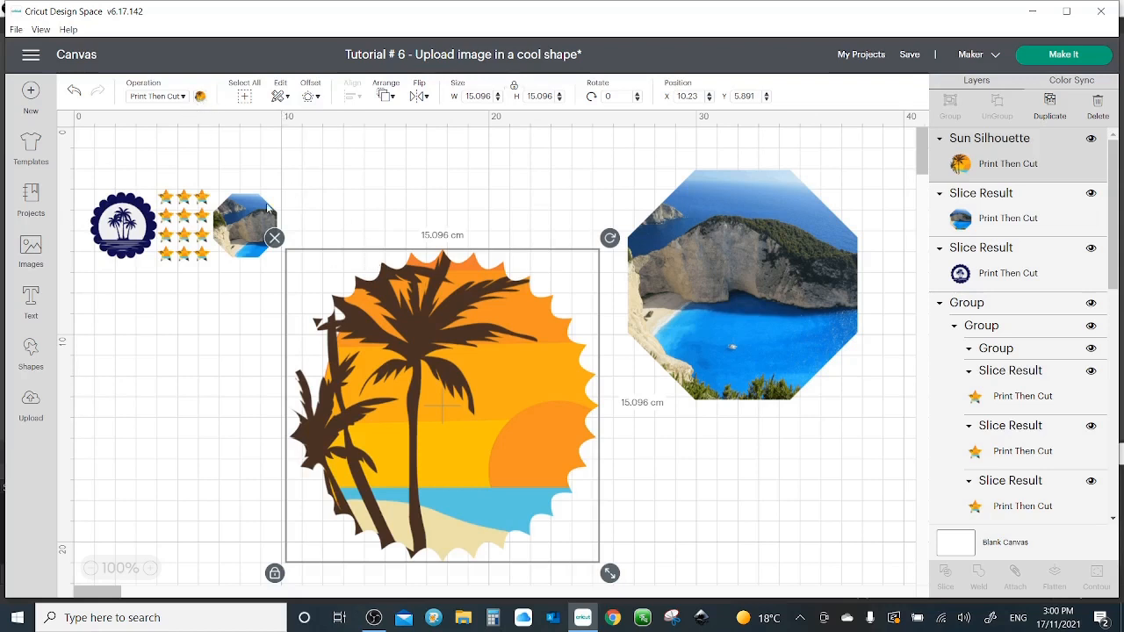
- Enter a new scale for the palm sunset pattern inside the sun shape and return to the canvas
left_click(201, 97)
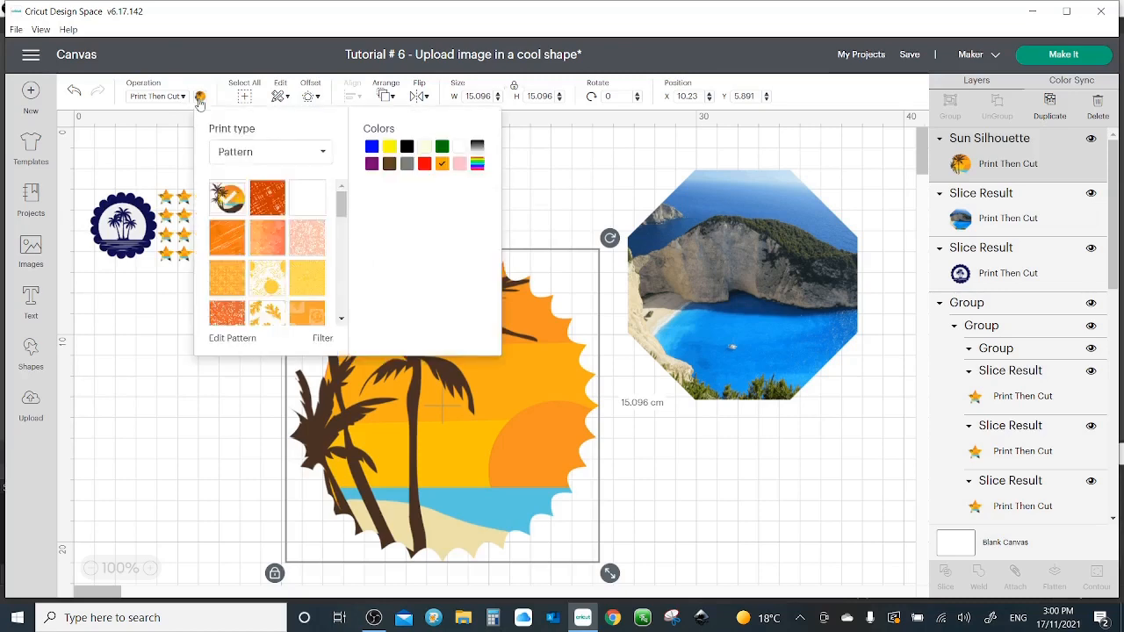
left_click(228, 340)
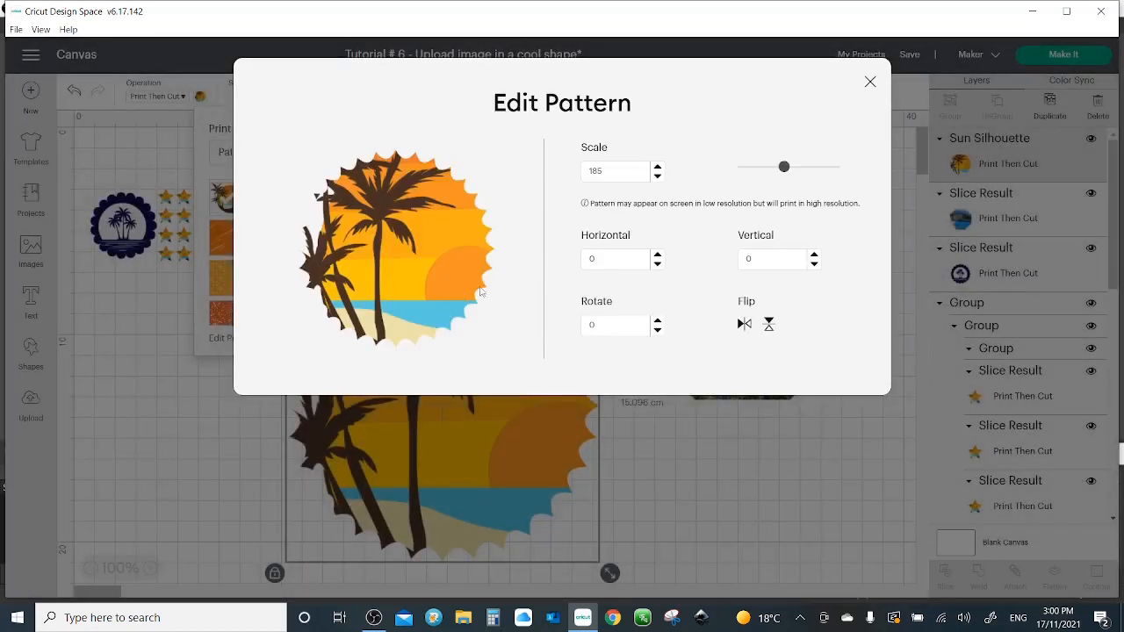
left_click(613, 179)
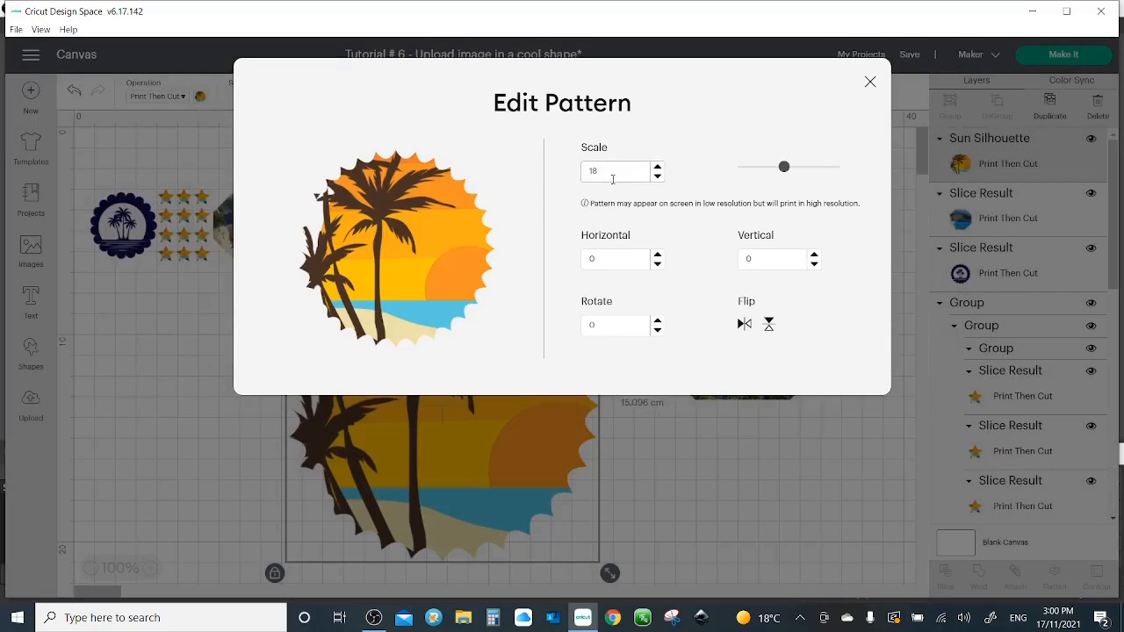
key("BackSpace")
left_click(870, 82)
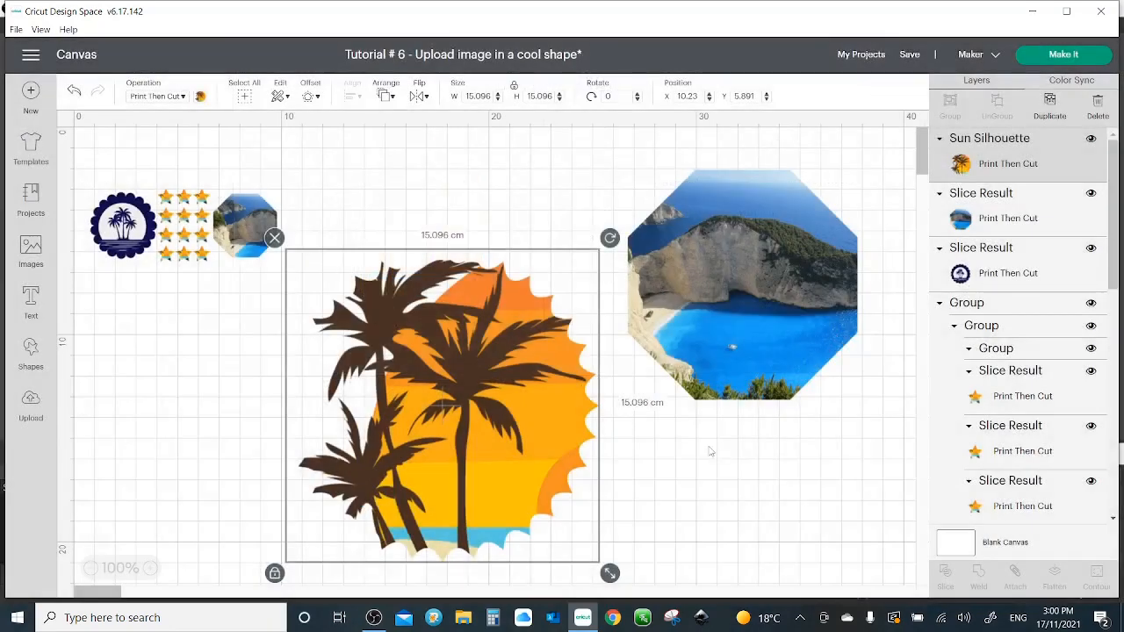
- Shrink the palm sunset sun shape to about 3.67 cm wide and high
left_click(712, 451)
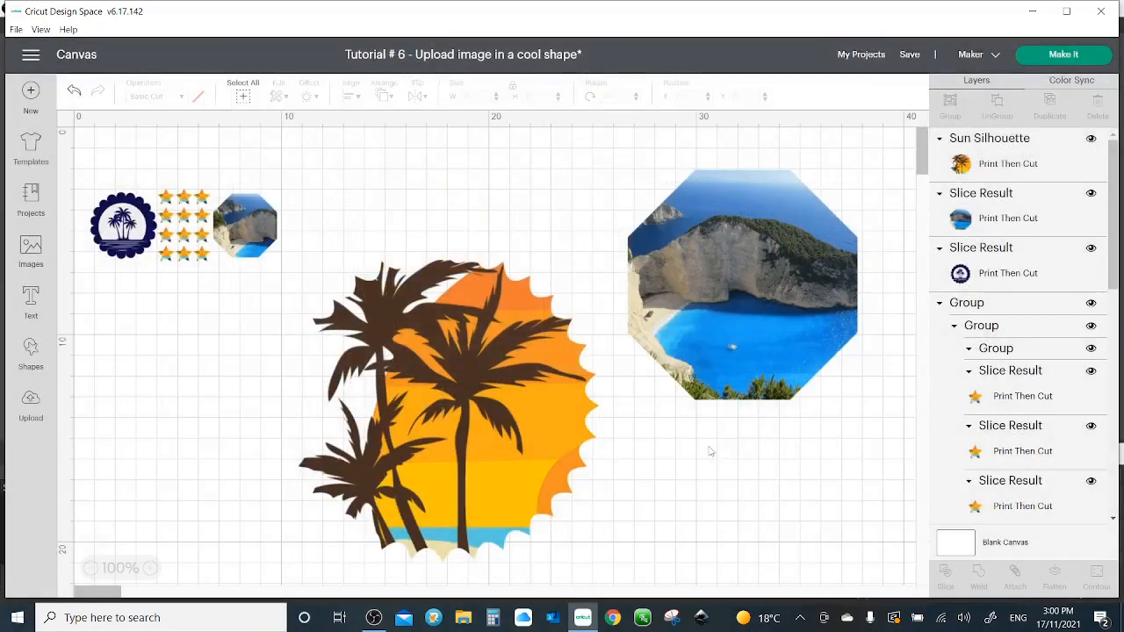
left_click(409, 427)
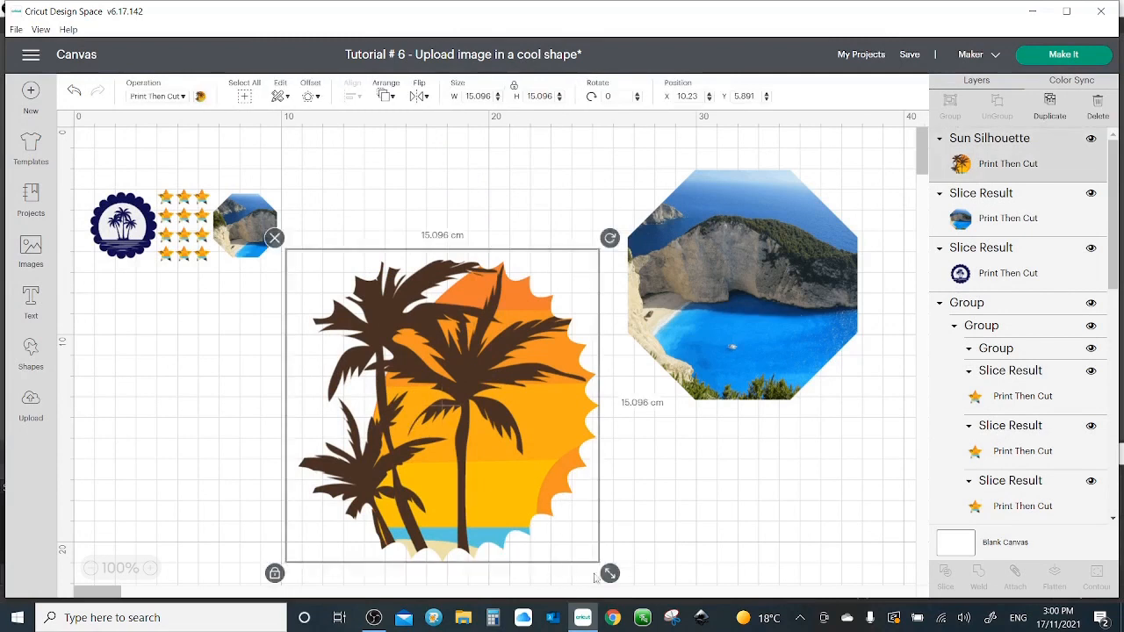
left_click_drag(610, 573, 372, 337)
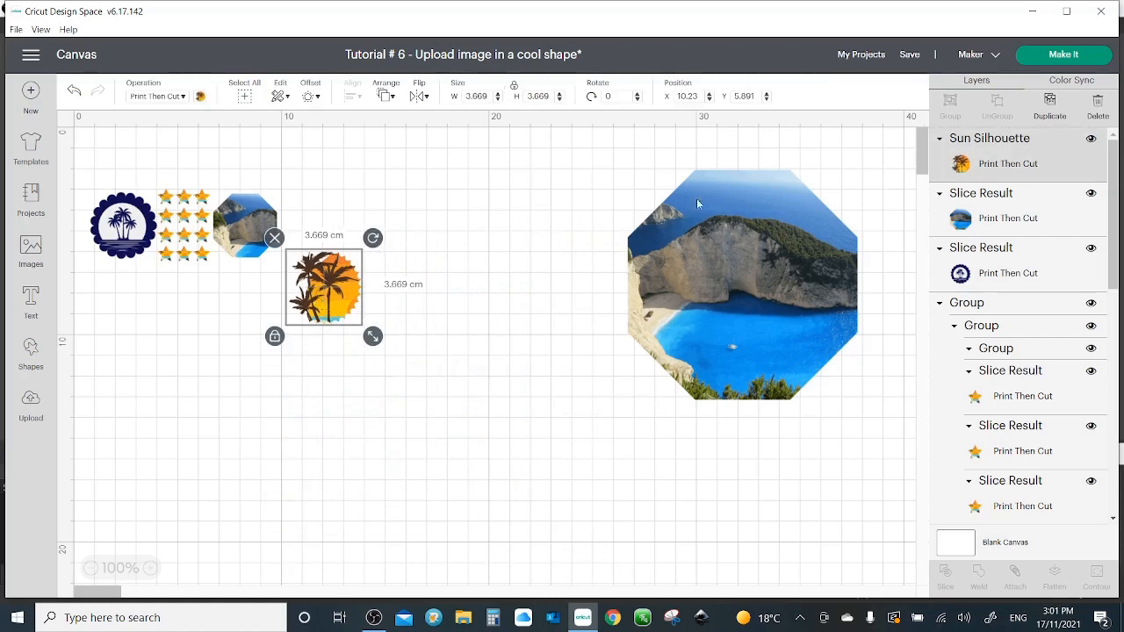
- Duplicate the small sun shape twice and spread the copies into a rough row of three beside the octagonal photo
left_click(1050, 118)
left_click(1049, 119)
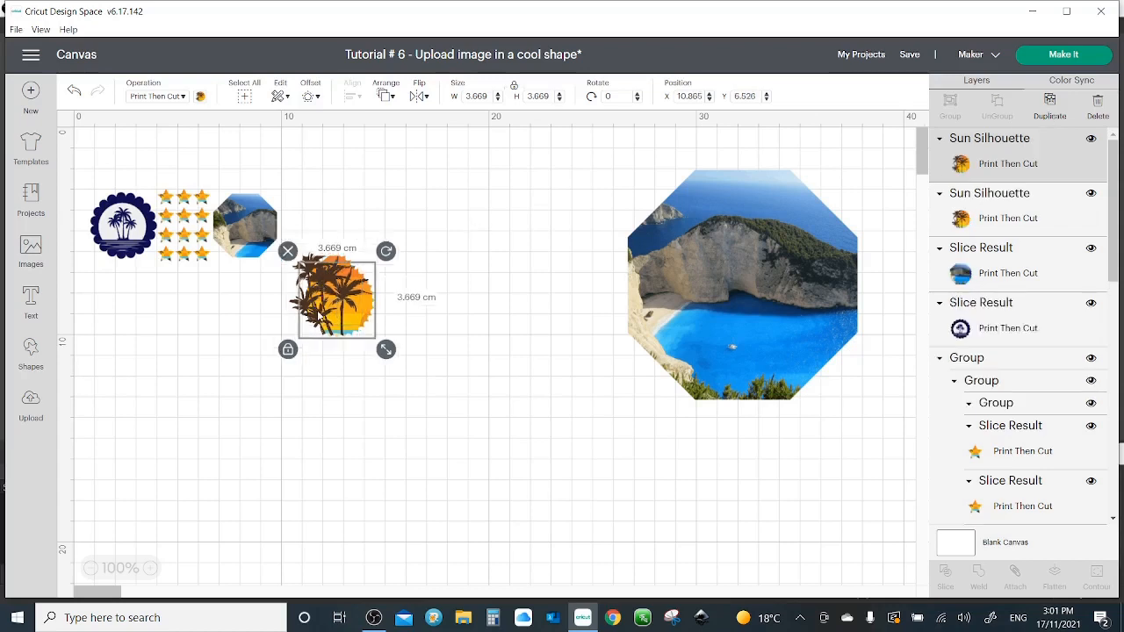
left_click_drag(347, 314, 537, 291)
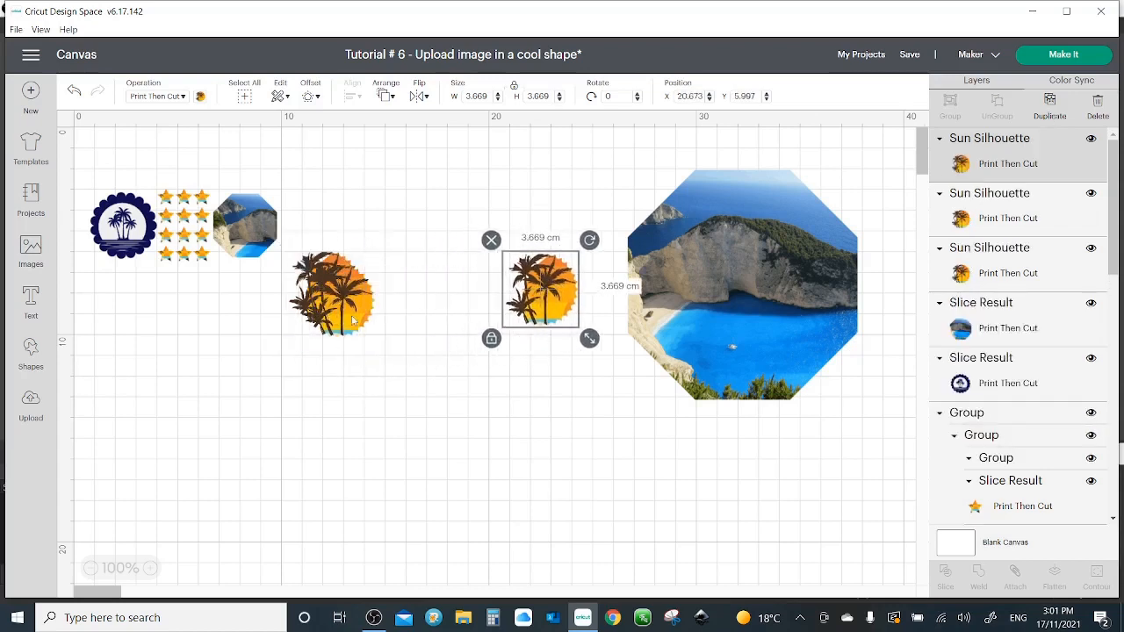
left_click_drag(351, 305, 462, 293)
left_click(595, 234)
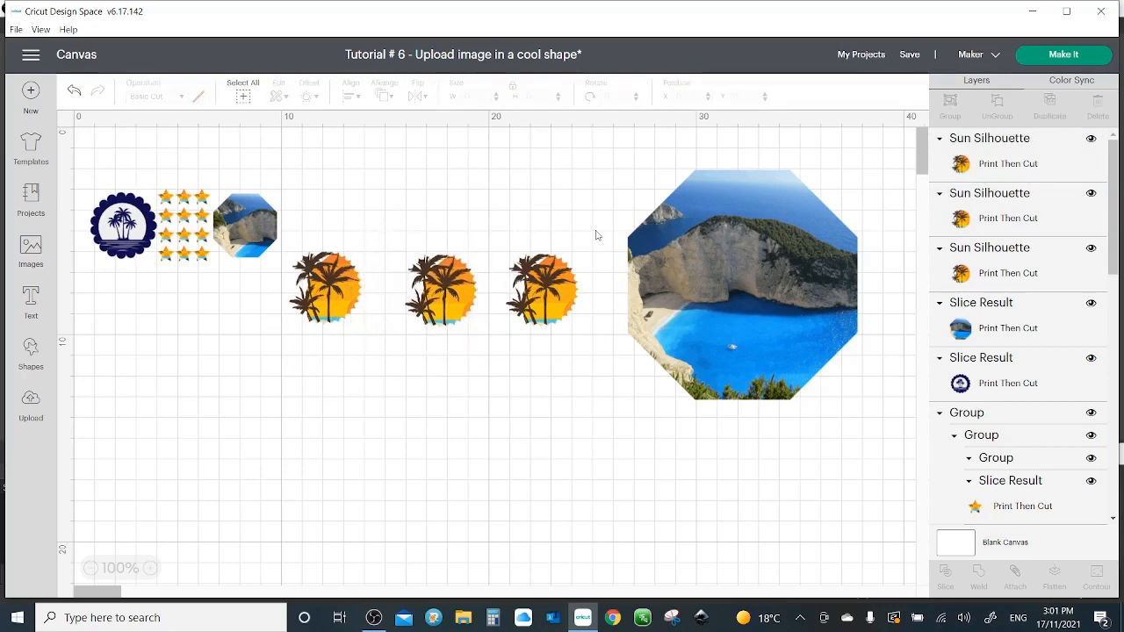
left_click_drag(583, 336, 290, 358)
left_click(327, 421)
left_click(1028, 157)
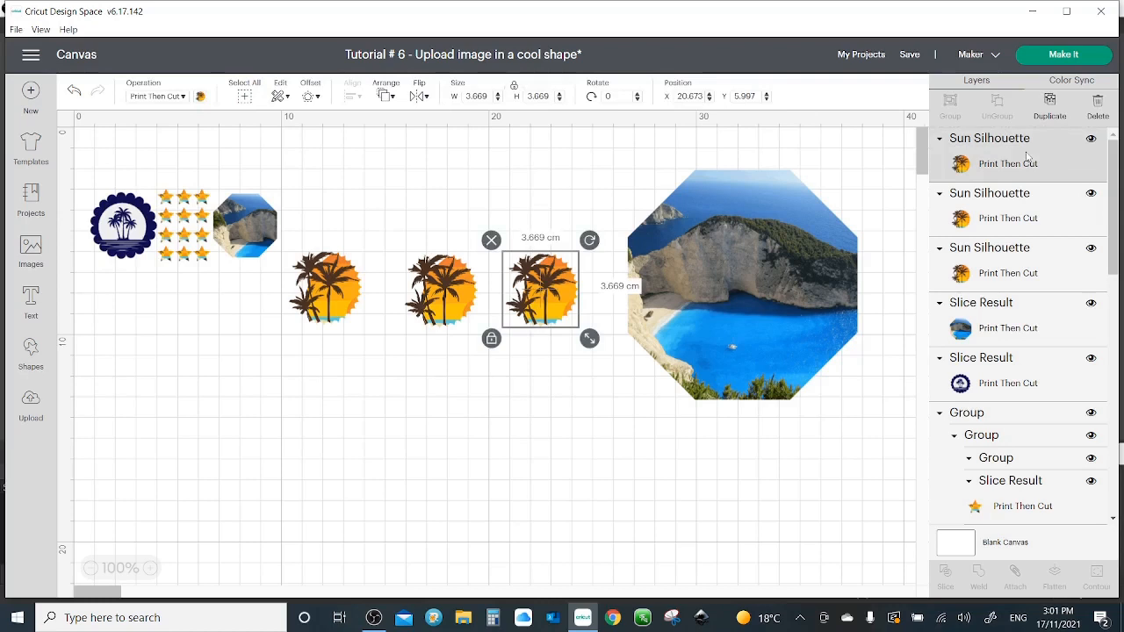
left_click(1001, 230, "shift")
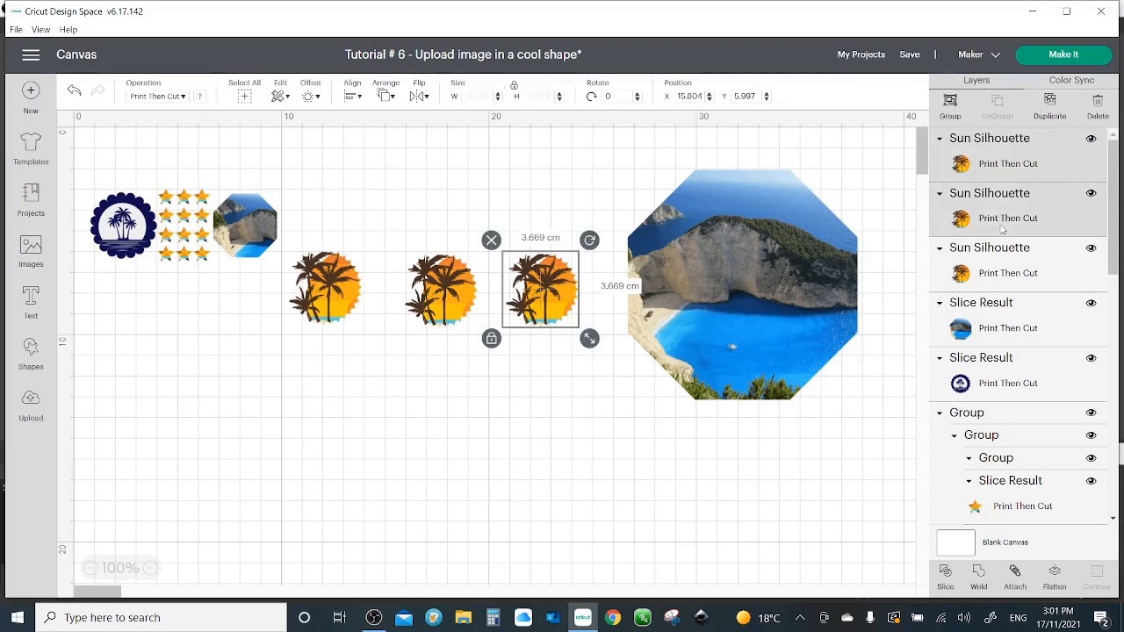
left_click(993, 257, "shift")
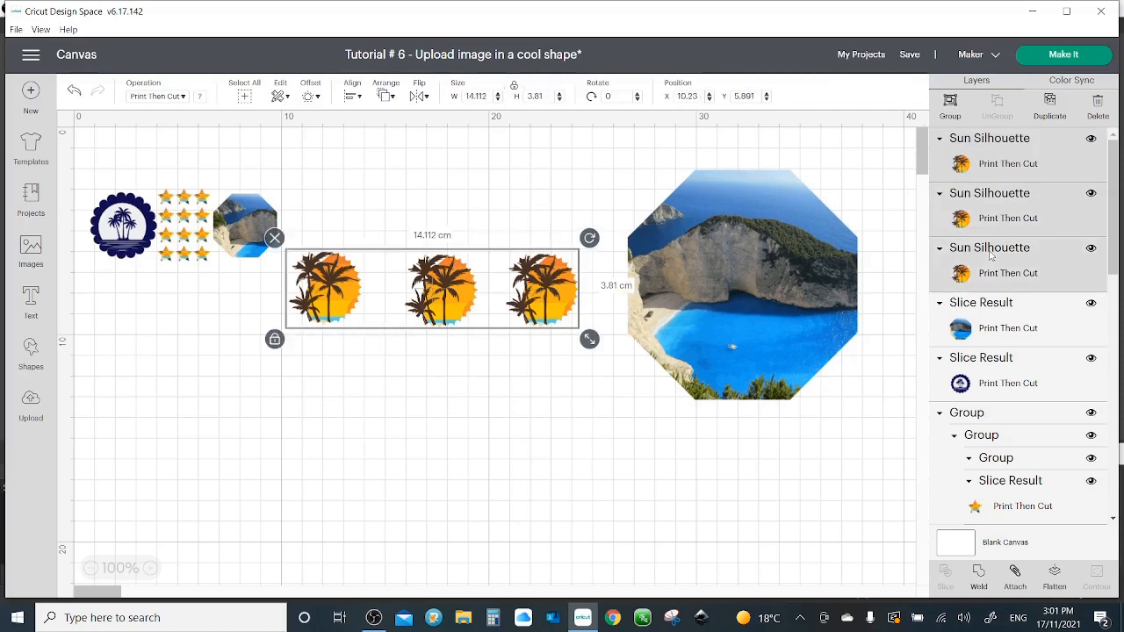
left_click(492, 459)
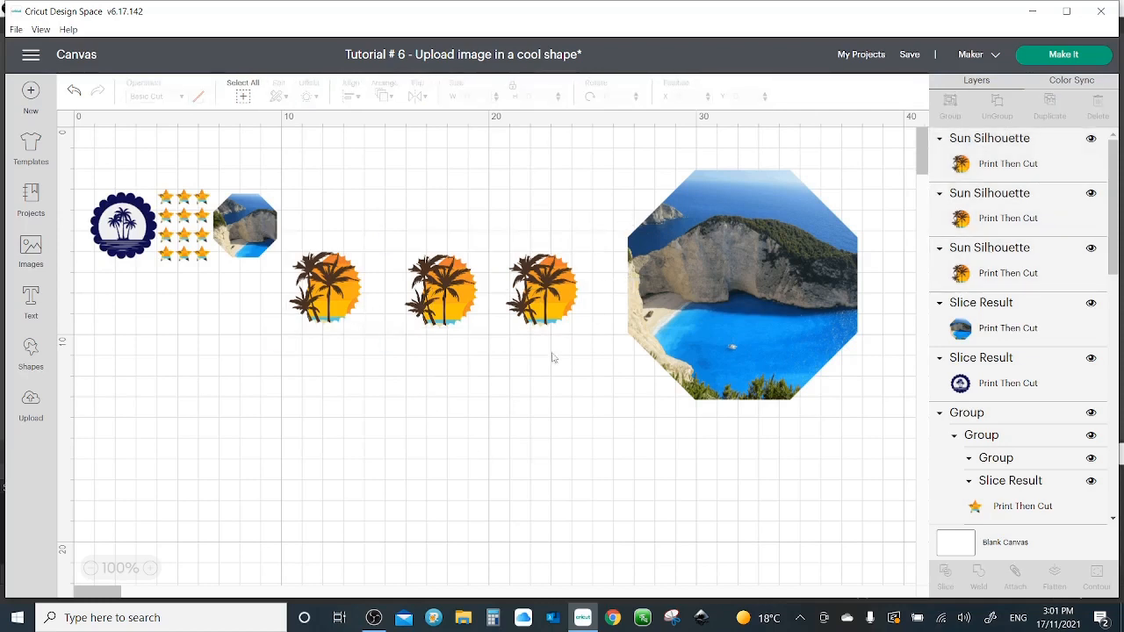
- Select all three sun shapes in the row and align them with Center Vertically
left_click(329, 298)
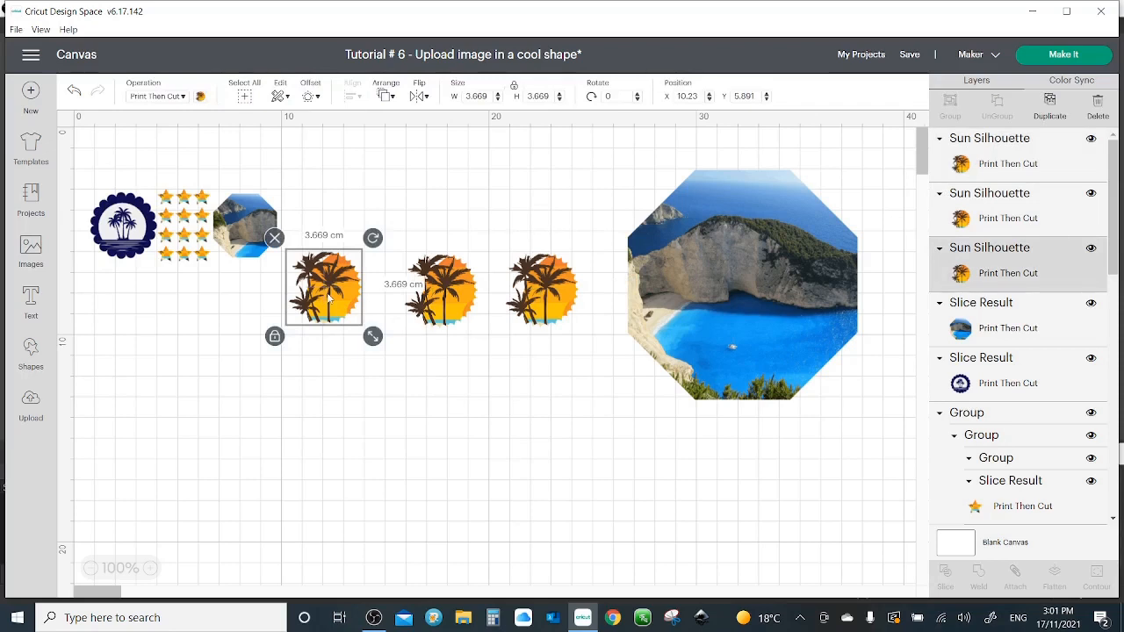
left_click(436, 290, "shift")
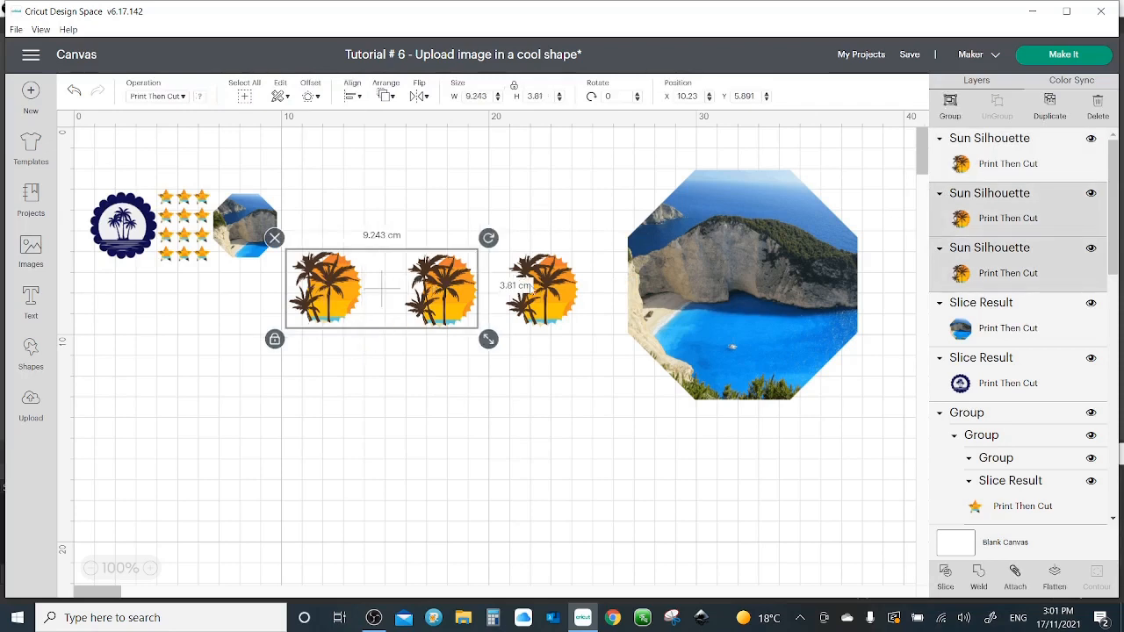
left_click(531, 290, "shift")
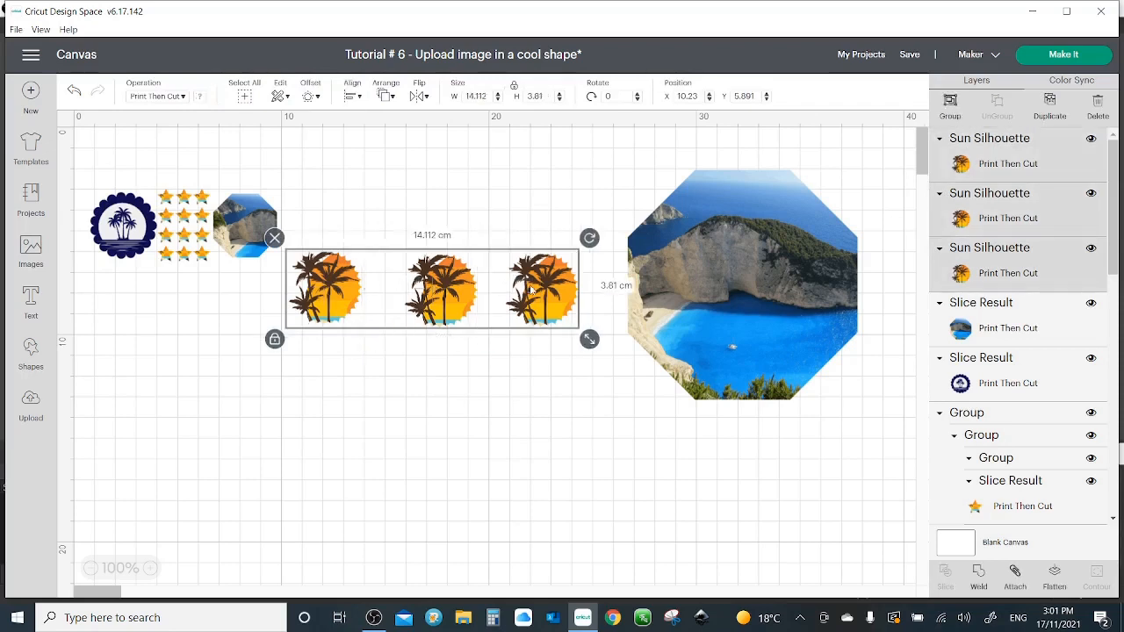
left_click(354, 96)
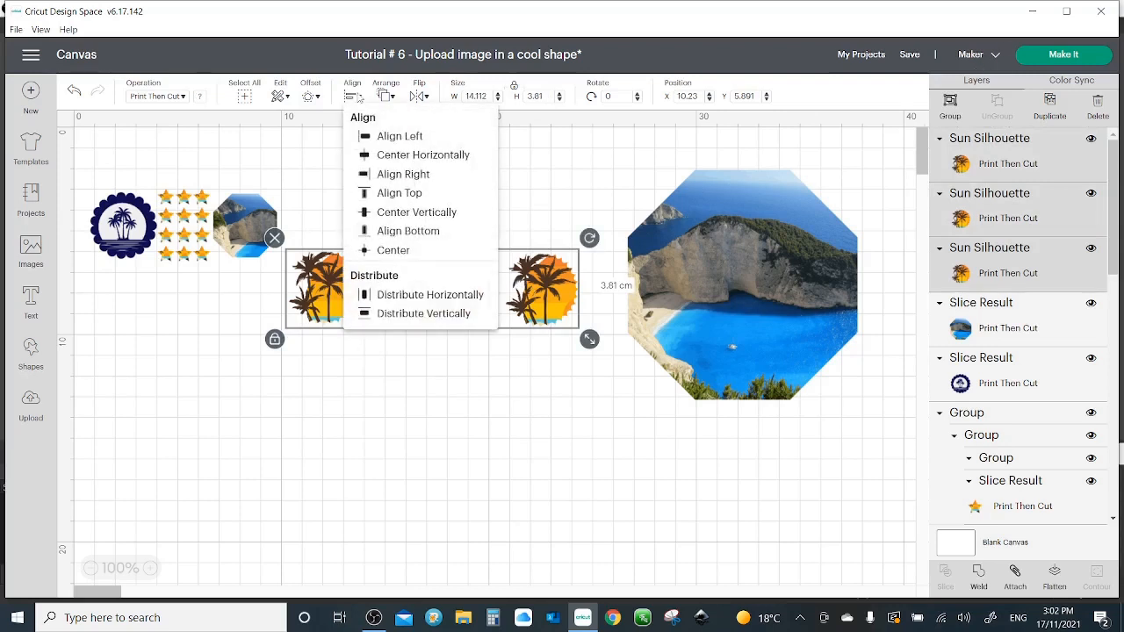
left_click(373, 217)
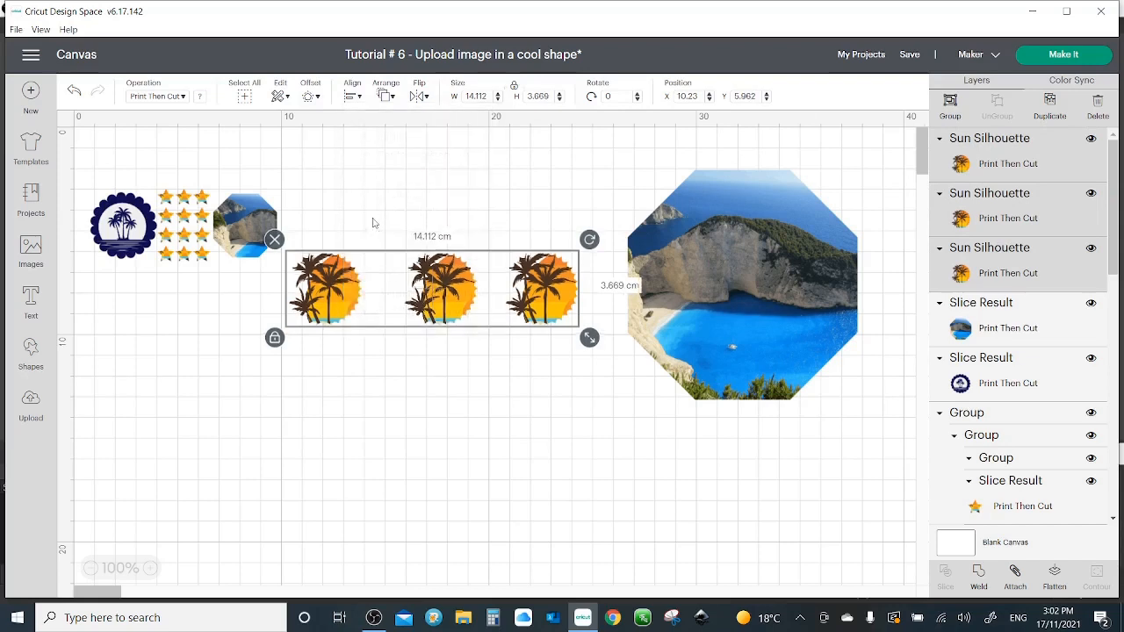
- Space the three sun shapes evenly with Distribute Horizontally and clear the selection
left_click(354, 96)
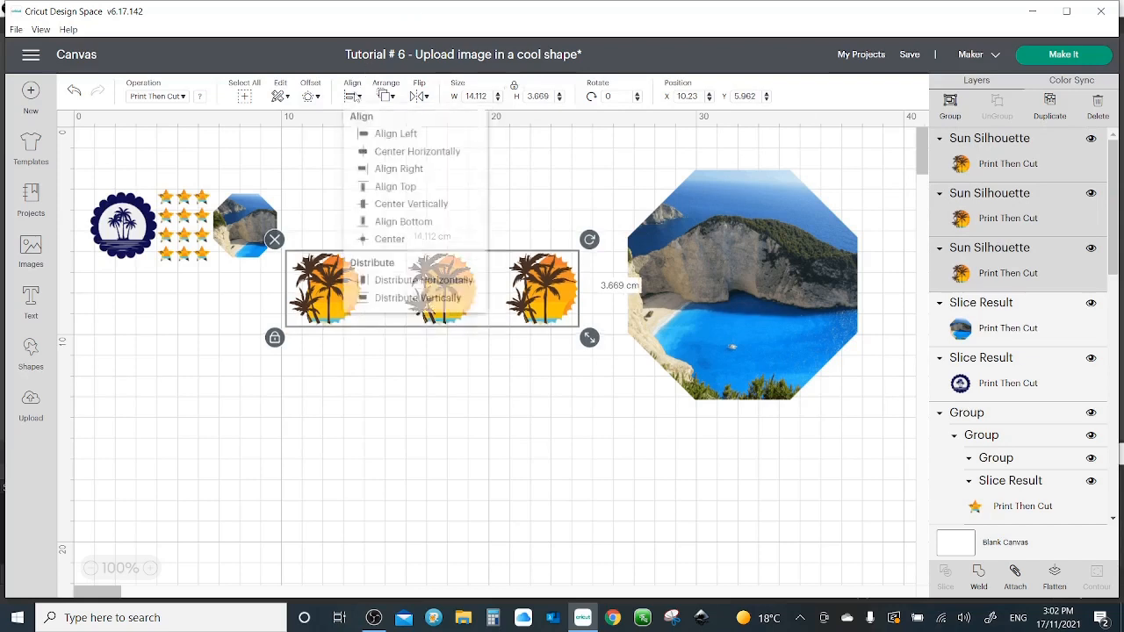
left_click(377, 294)
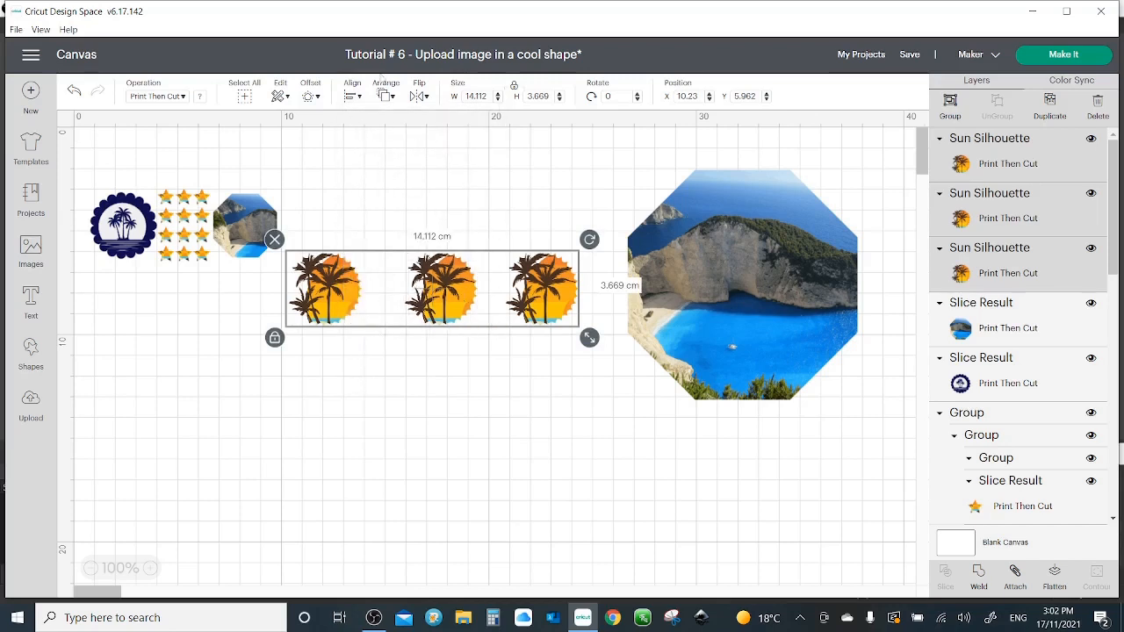
left_click(357, 96)
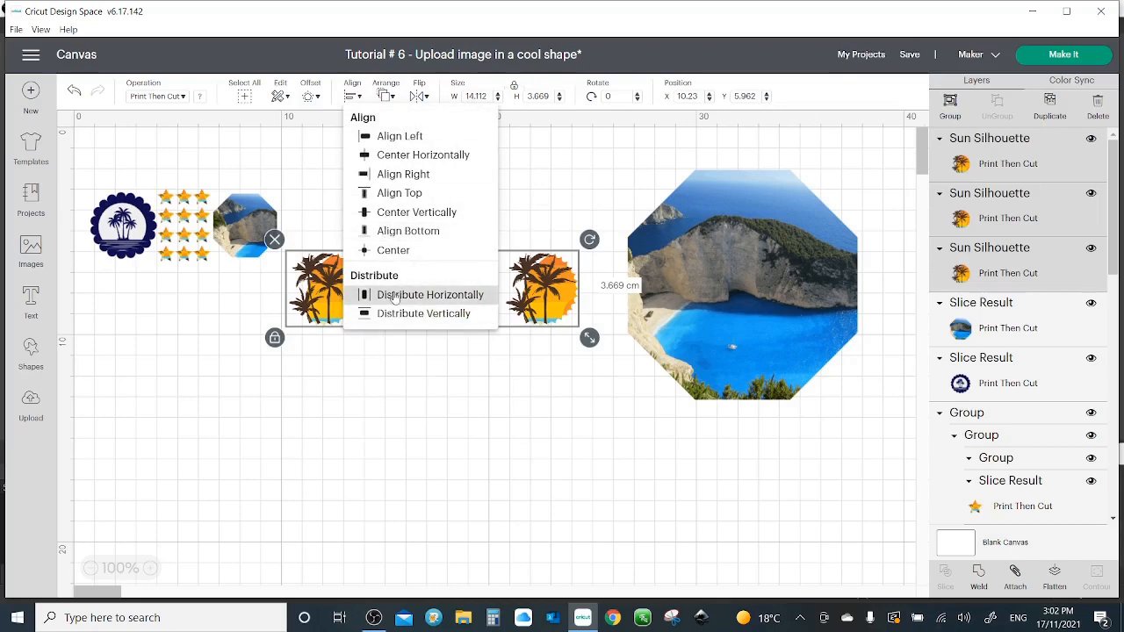
left_click(394, 296)
left_click(418, 465)
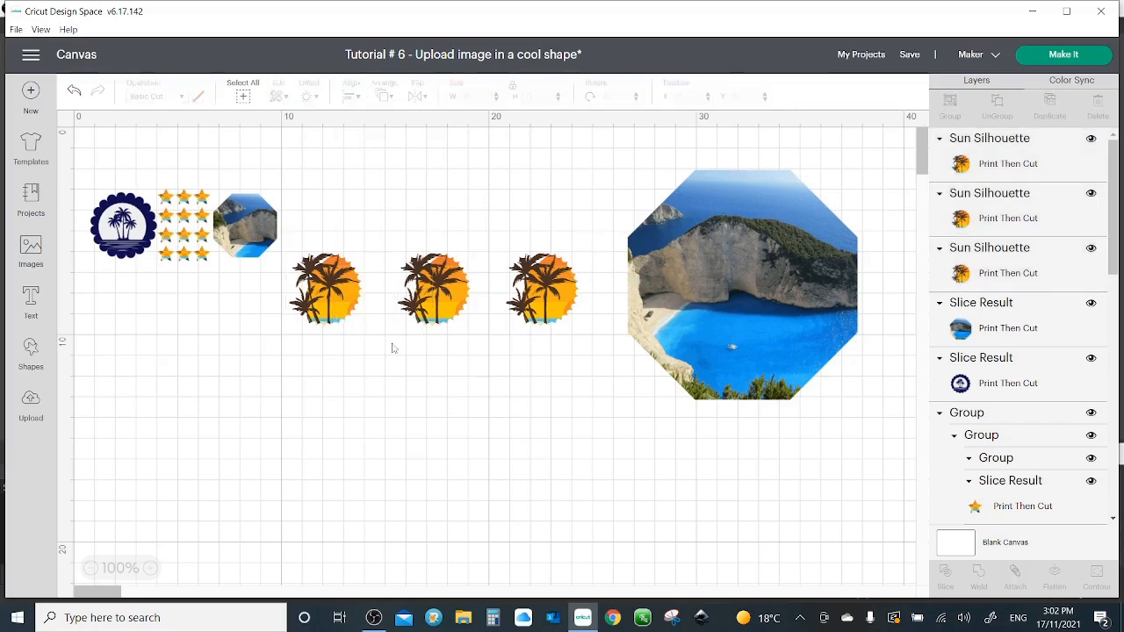
- Group the row of three suns, duplicate the group and place the copy as a second row beneath it
left_click_drag(601, 268, 301, 333)
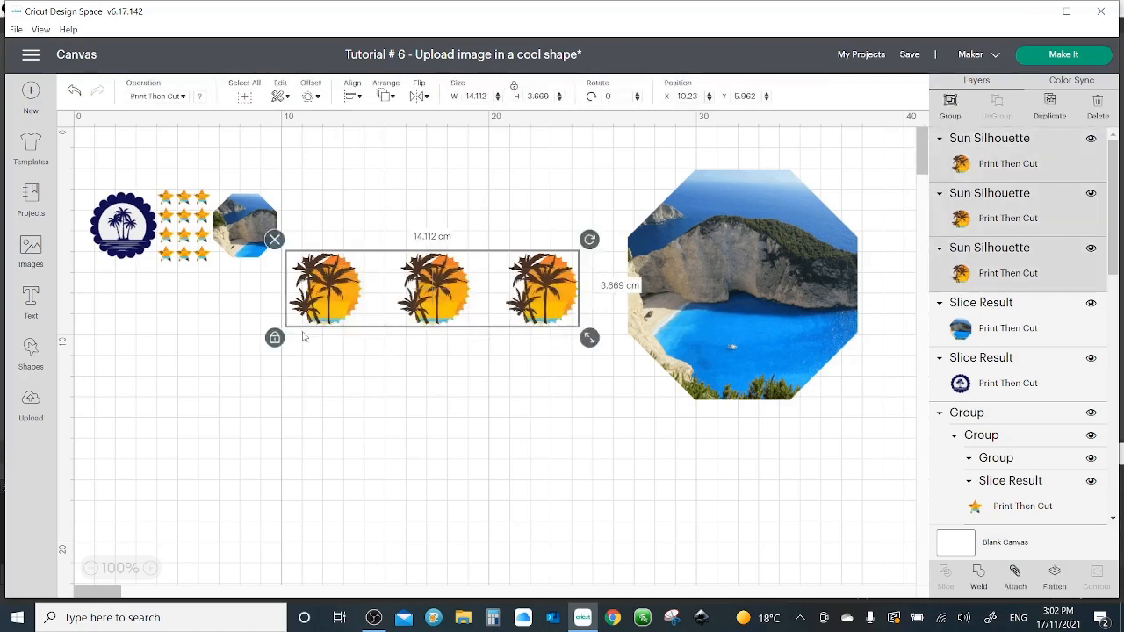
left_click(949, 102)
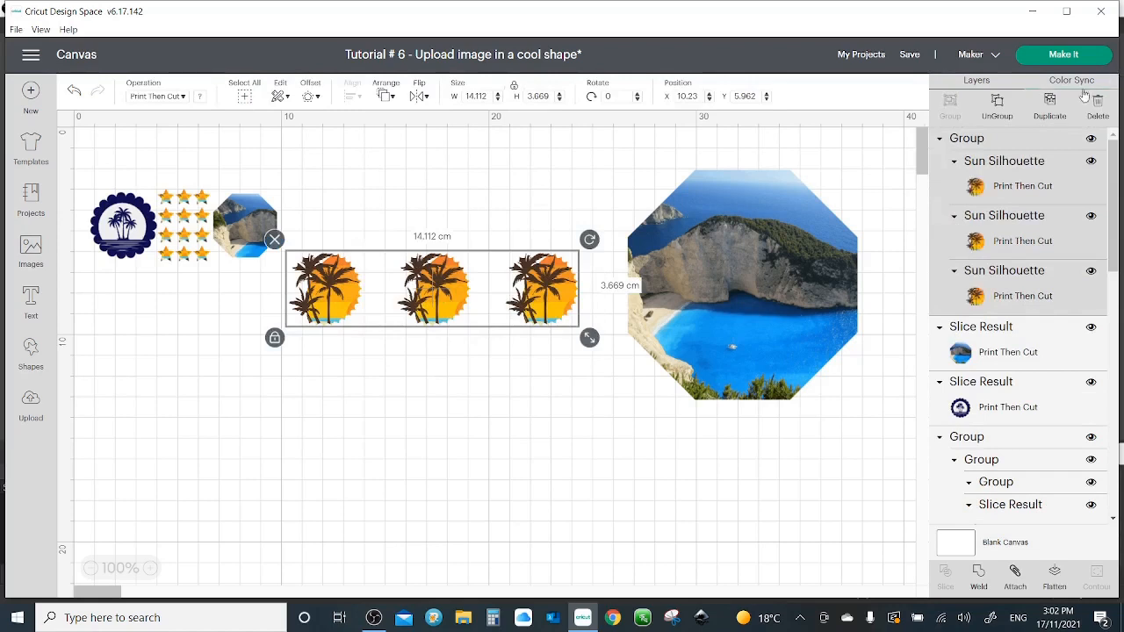
left_click(1051, 107)
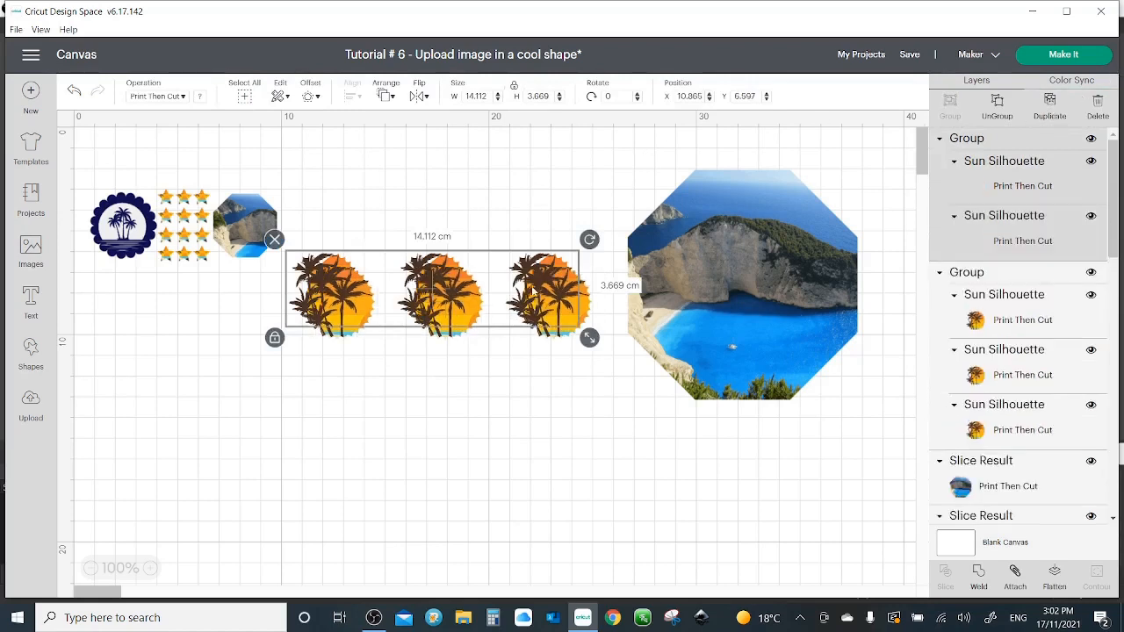
left_click_drag(529, 291, 520, 370)
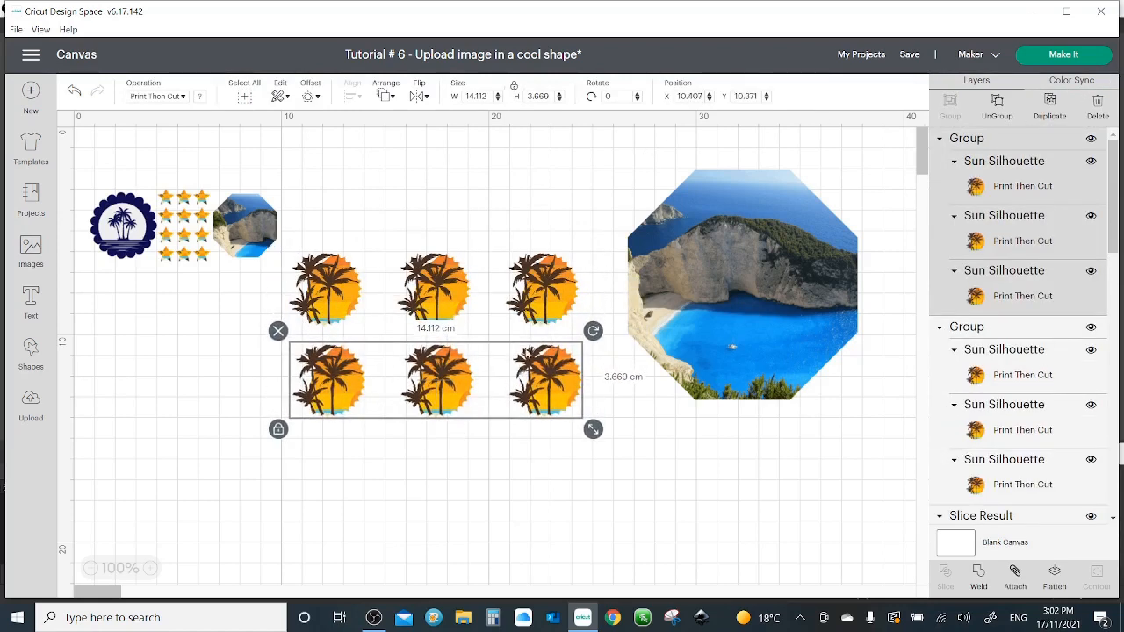
left_click(601, 250)
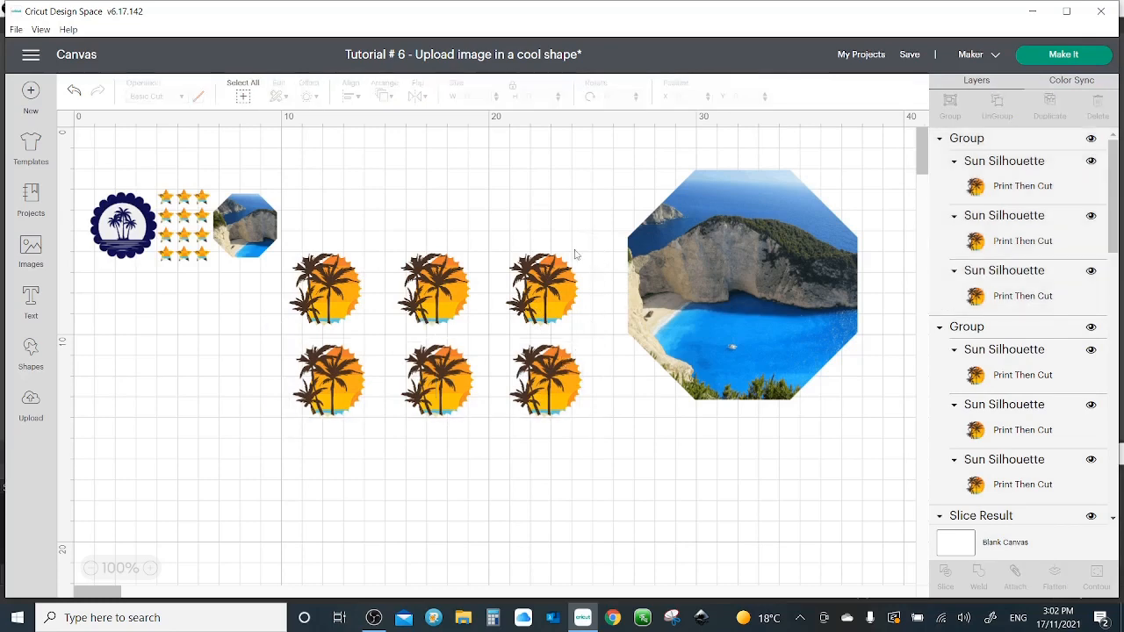
- Align the two rows of suns with Center Horizontally and group them into one set of six
left_click_drag(575, 255, 289, 456)
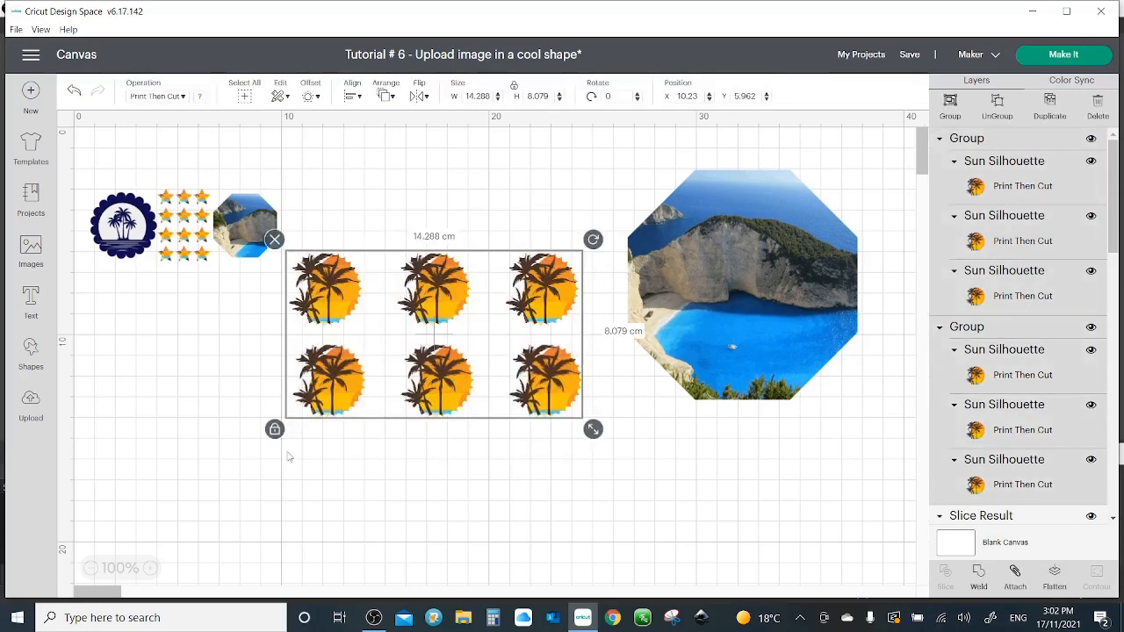
left_click(355, 99)
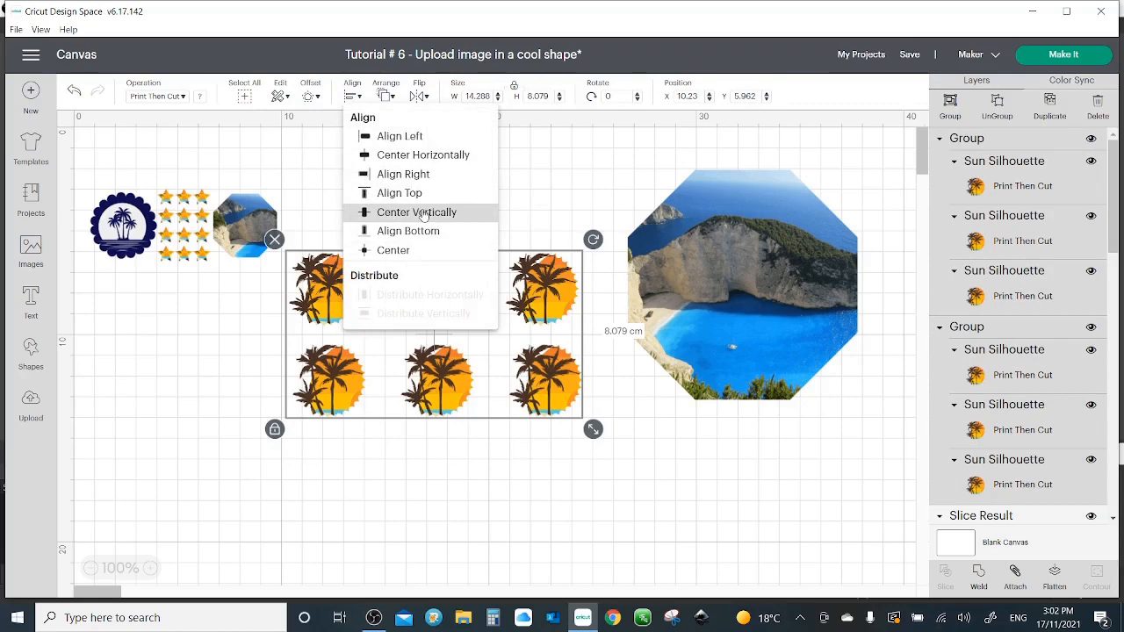
left_click(453, 157)
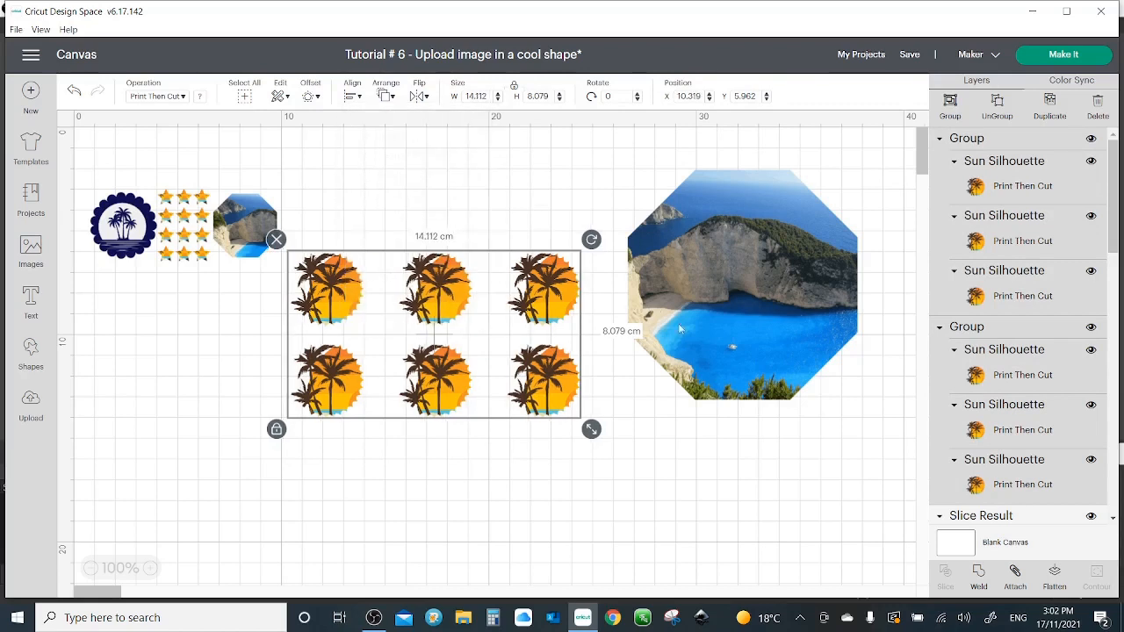
left_click(953, 116)
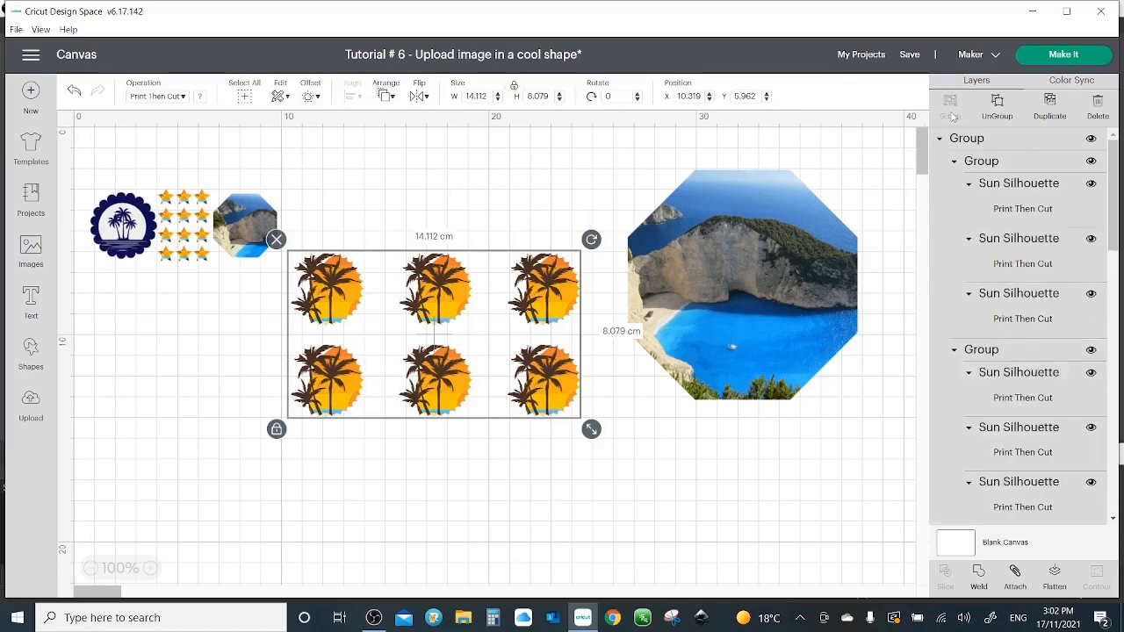
- Duplicate the group of six suns beneath the original and align both groups with Center Horizontally
left_click(1050, 107)
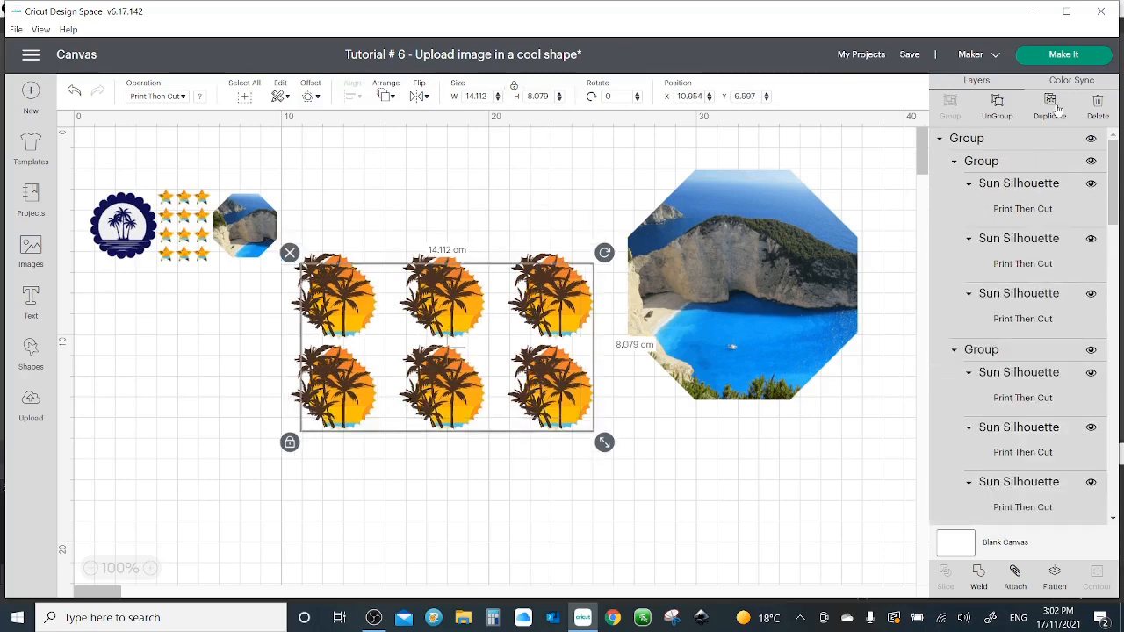
left_click_drag(571, 406, 557, 592)
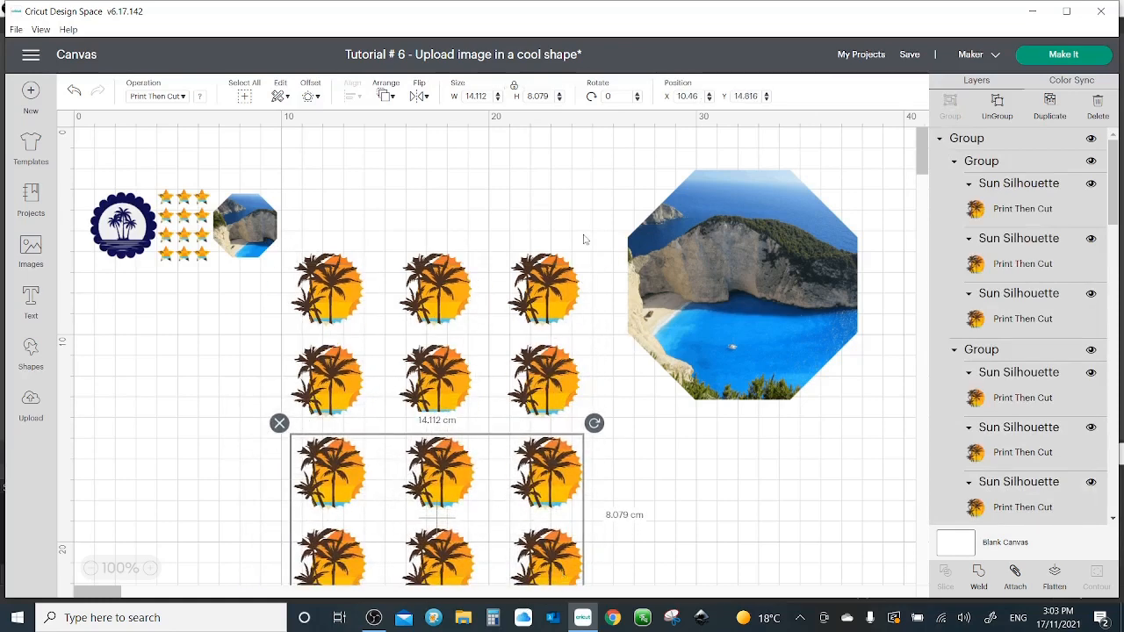
left_click_drag(584, 239, 283, 620)
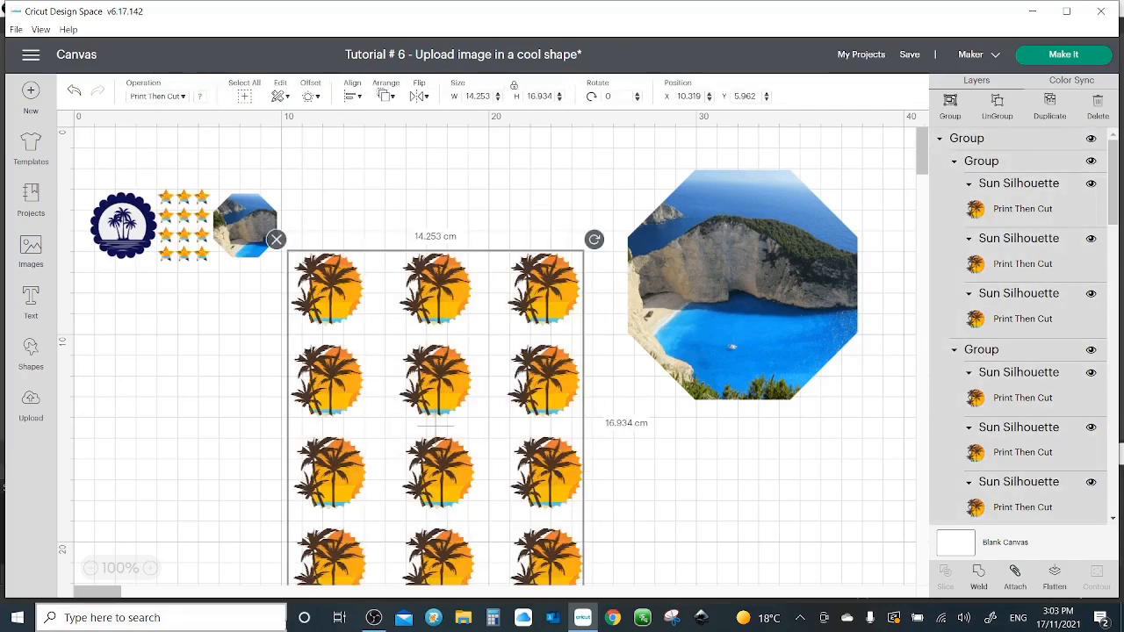
left_click(354, 97)
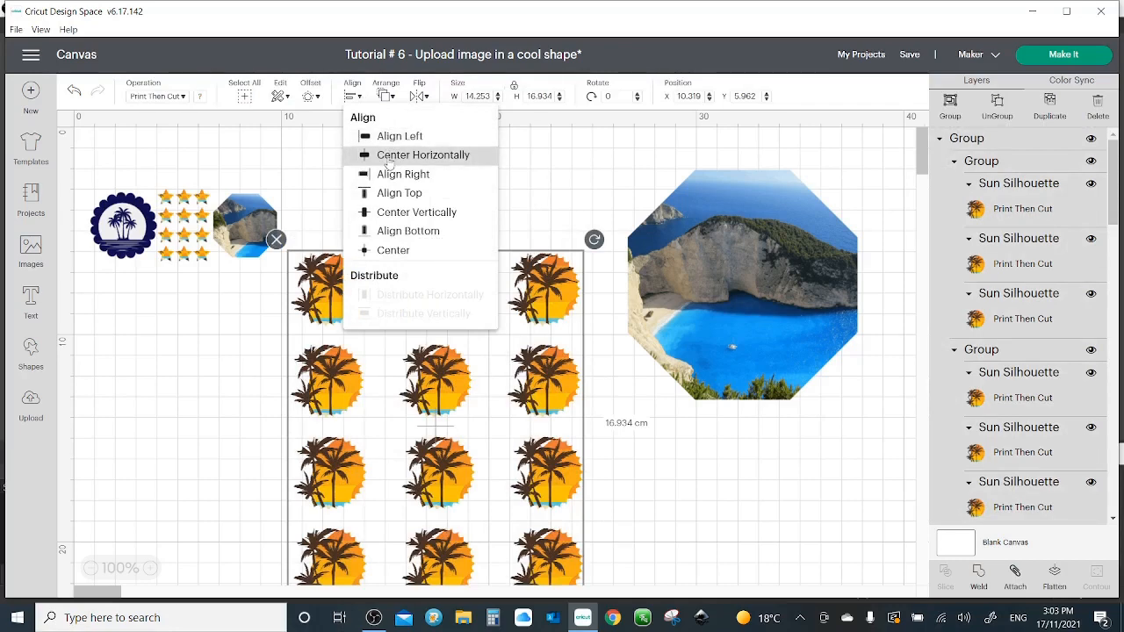
left_click(389, 155)
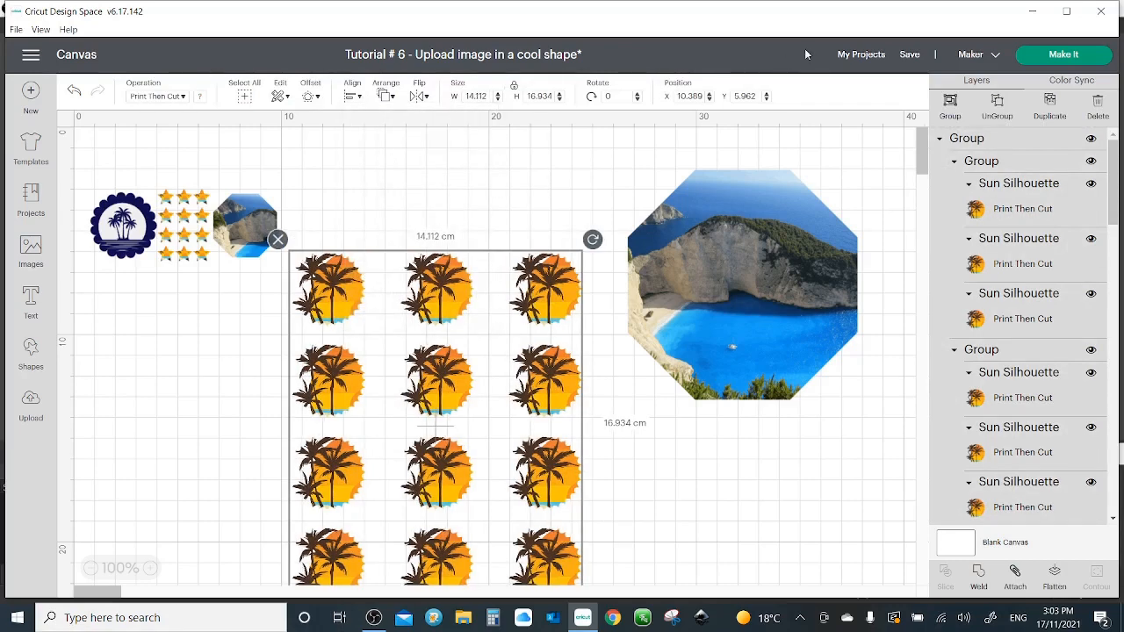
- Group all twelve suns and move the group up beside the octagonal photo, to about X 11.2, Y 1.87 cm
left_click(948, 110)
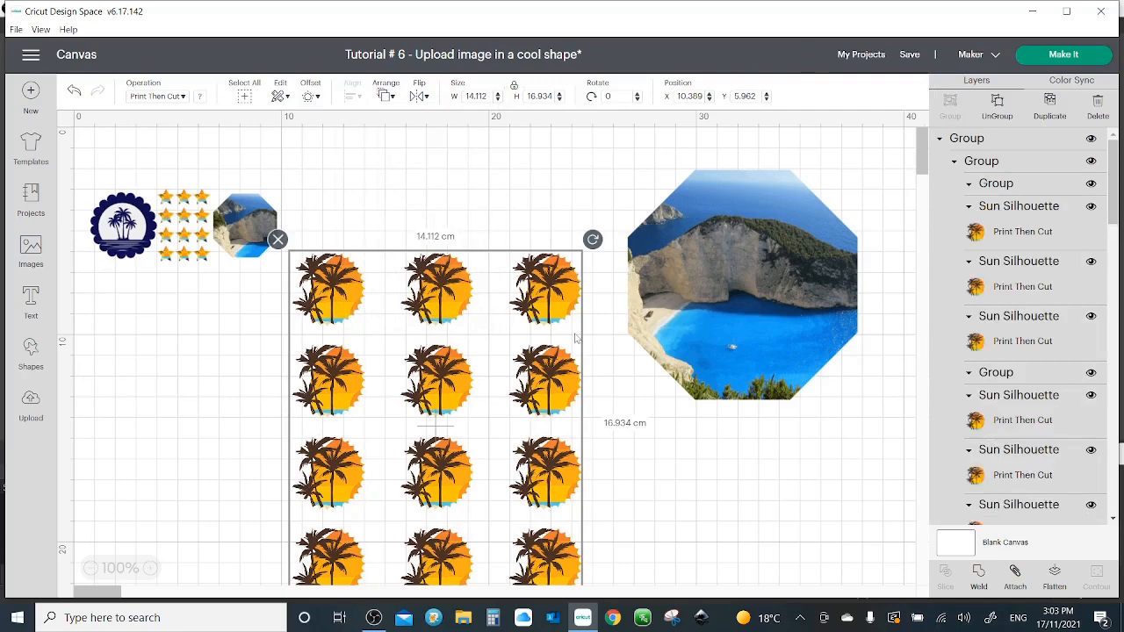
left_click_drag(527, 379, 538, 281)
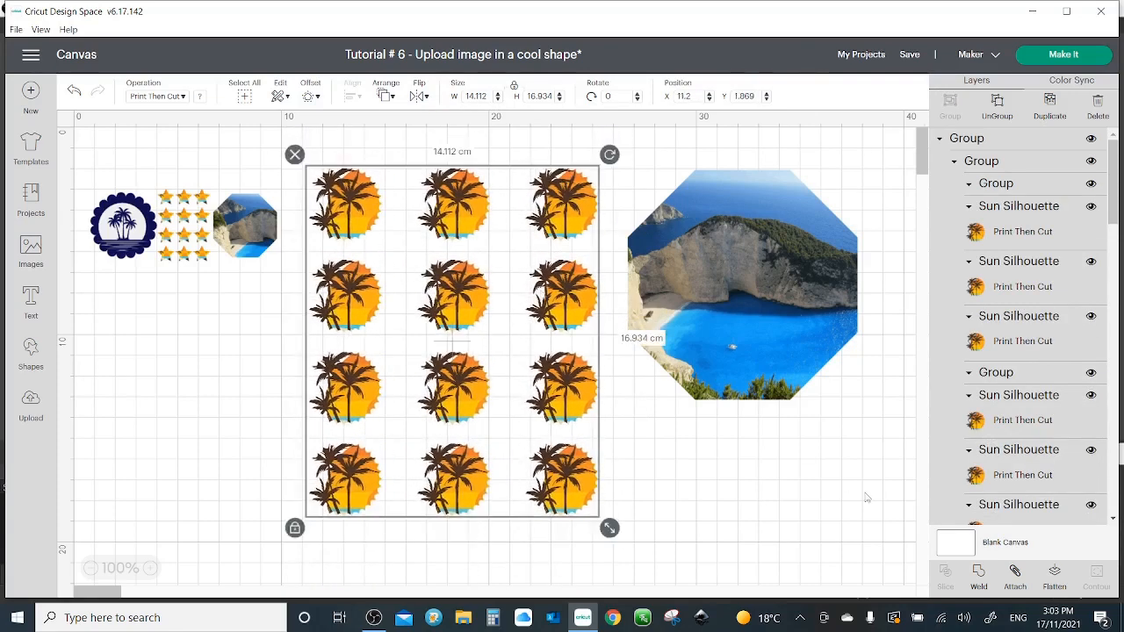
- Flatten the group of twelve suns, shrink it to roughly half size and place it just beside the octagonal photo
left_click(1056, 584)
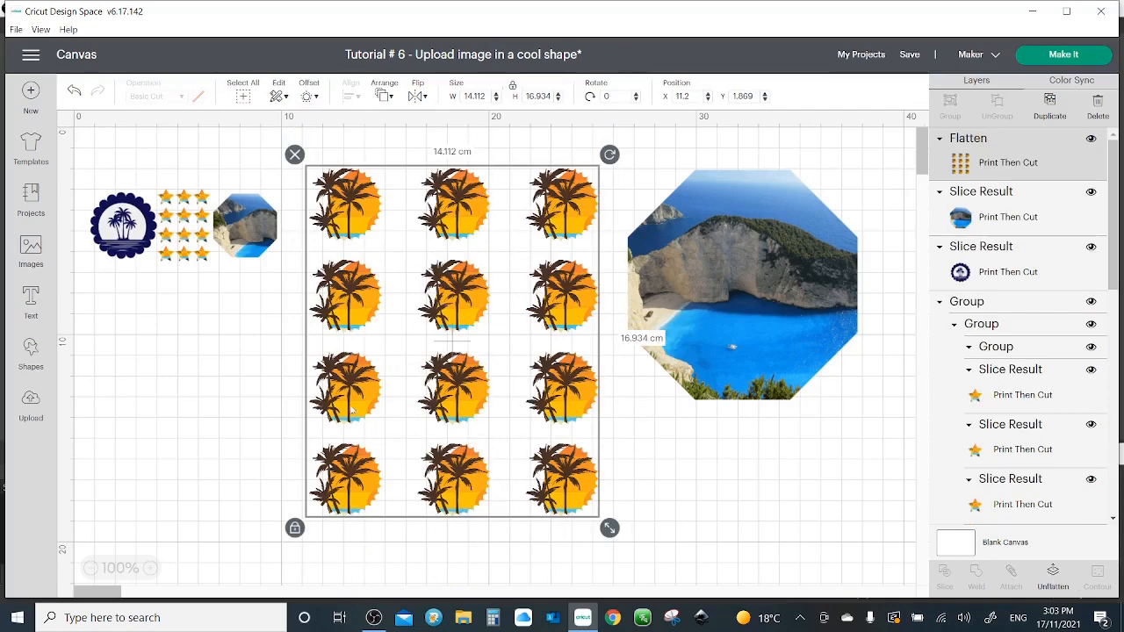
left_click(103, 225)
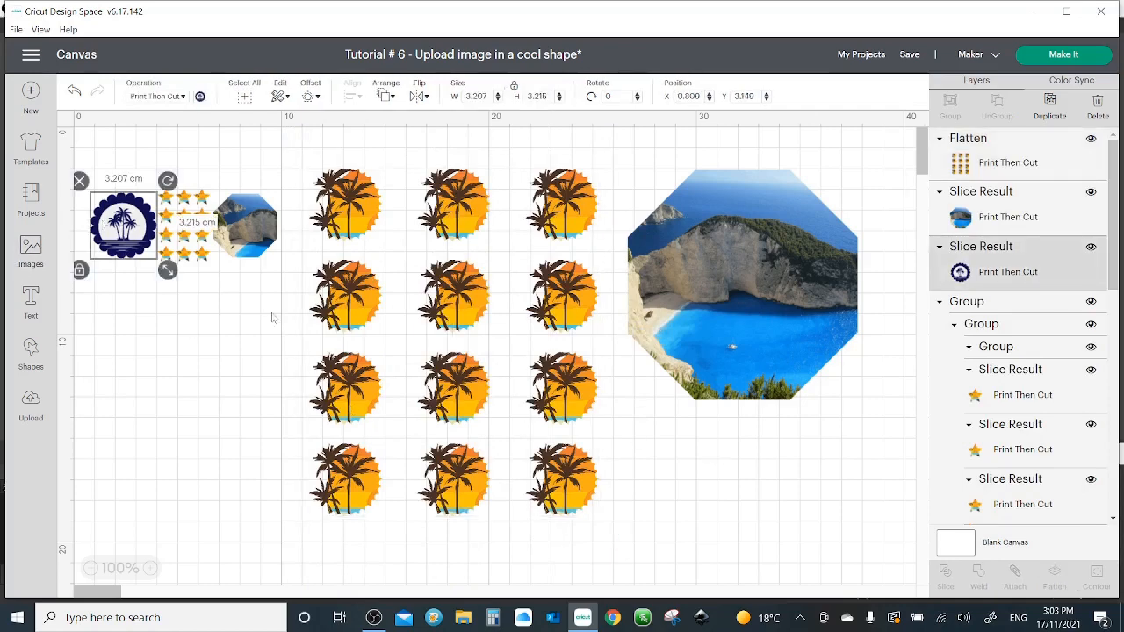
left_click(530, 450)
left_click_drag(610, 527, 440, 331)
left_click_drag(387, 253, 554, 332)
left_click(195, 375)
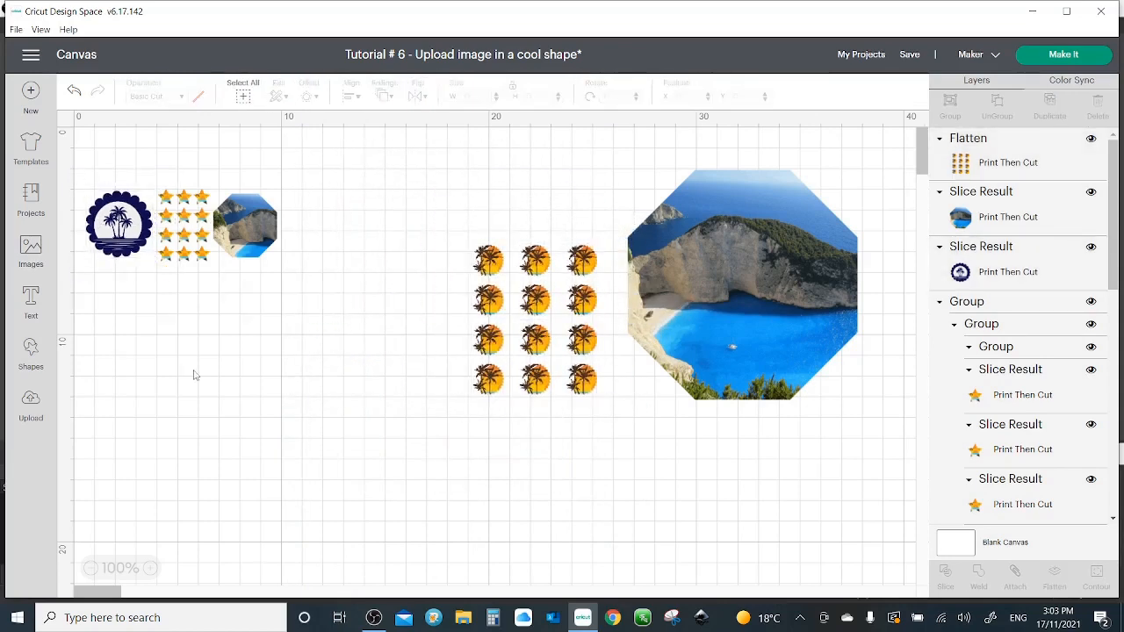
- Start a new image upload and choose the file beach-6564419_1280- navy.png from the Downloads folder
left_click(31, 400)
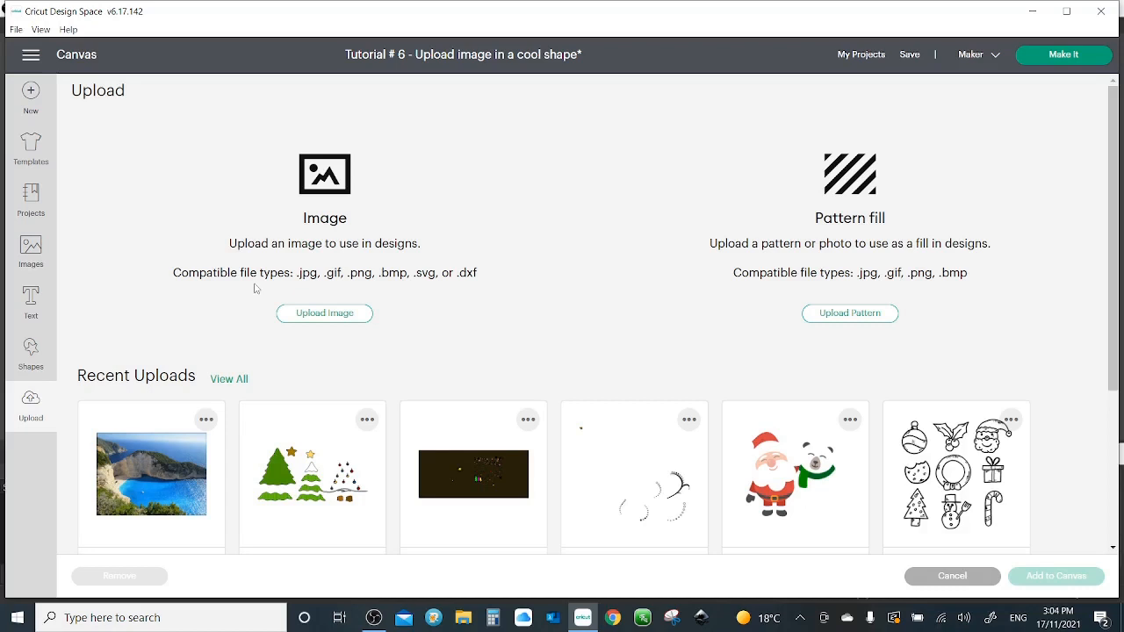
left_click(348, 323)
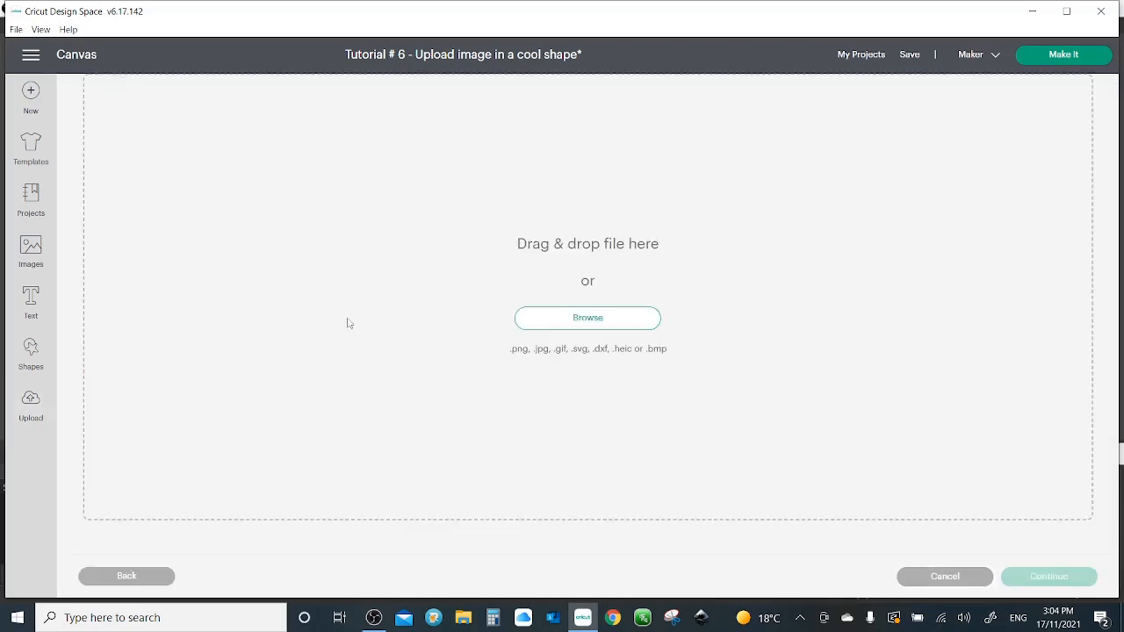
left_click(602, 319)
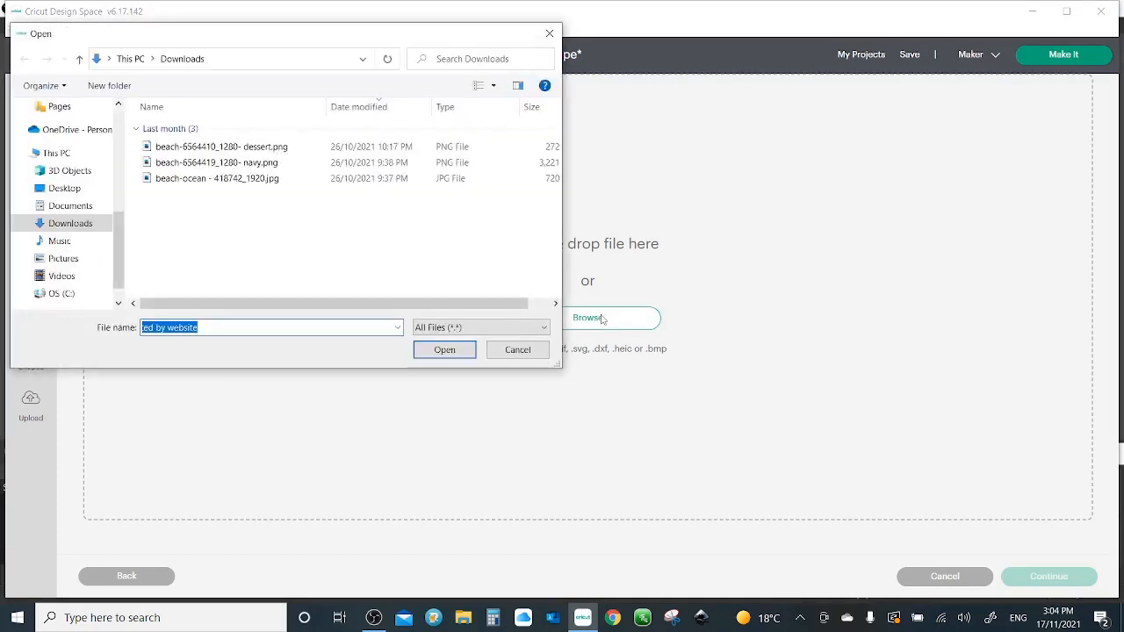
left_click(361, 165)
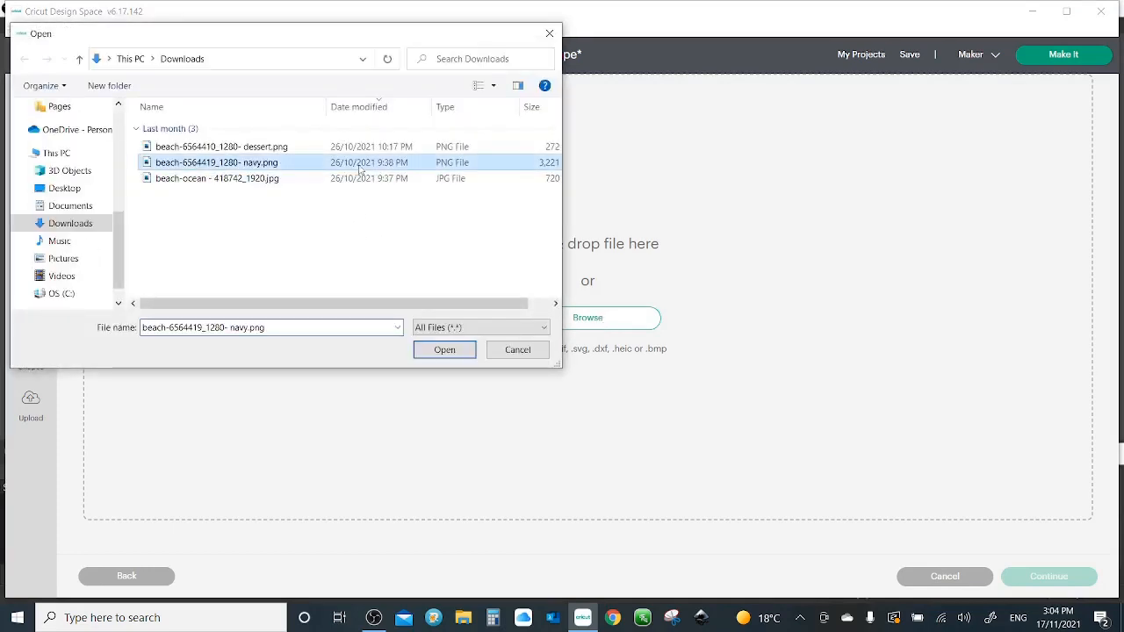
left_click(434, 349)
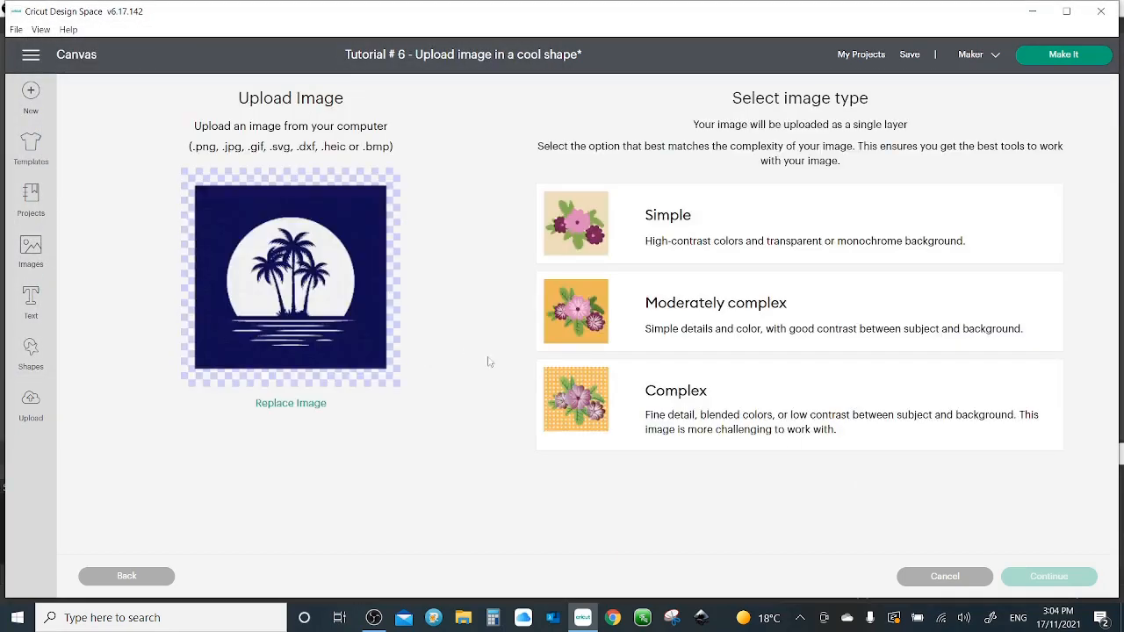
- Set the image type to Complex, keep the background and upload the picture as a Print Then Cut image
left_click(728, 413)
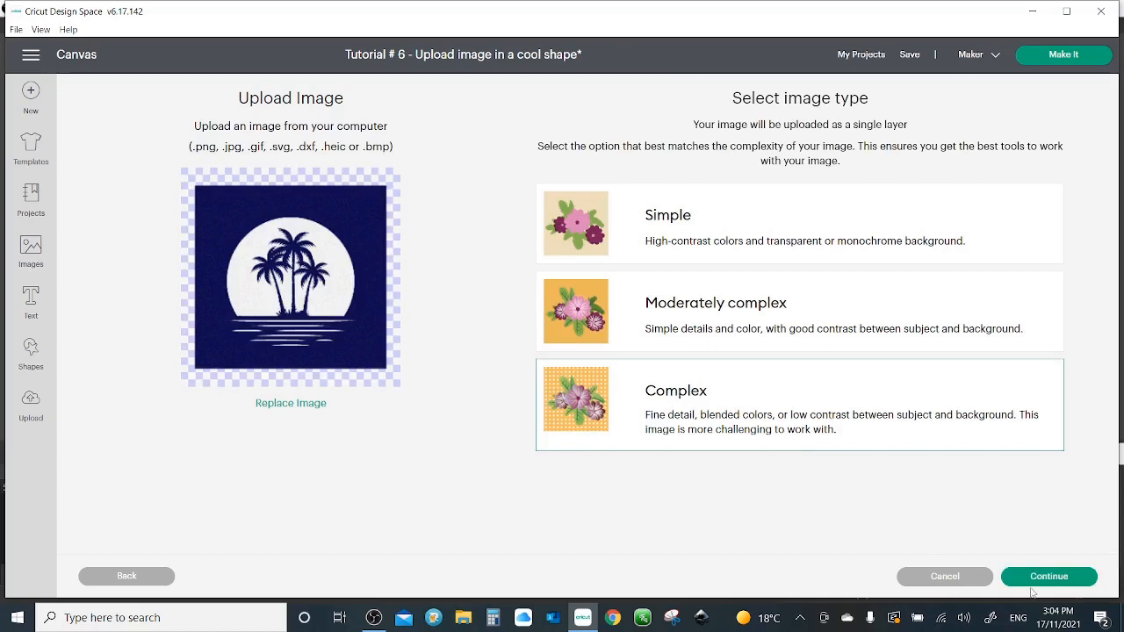
left_click(1045, 578)
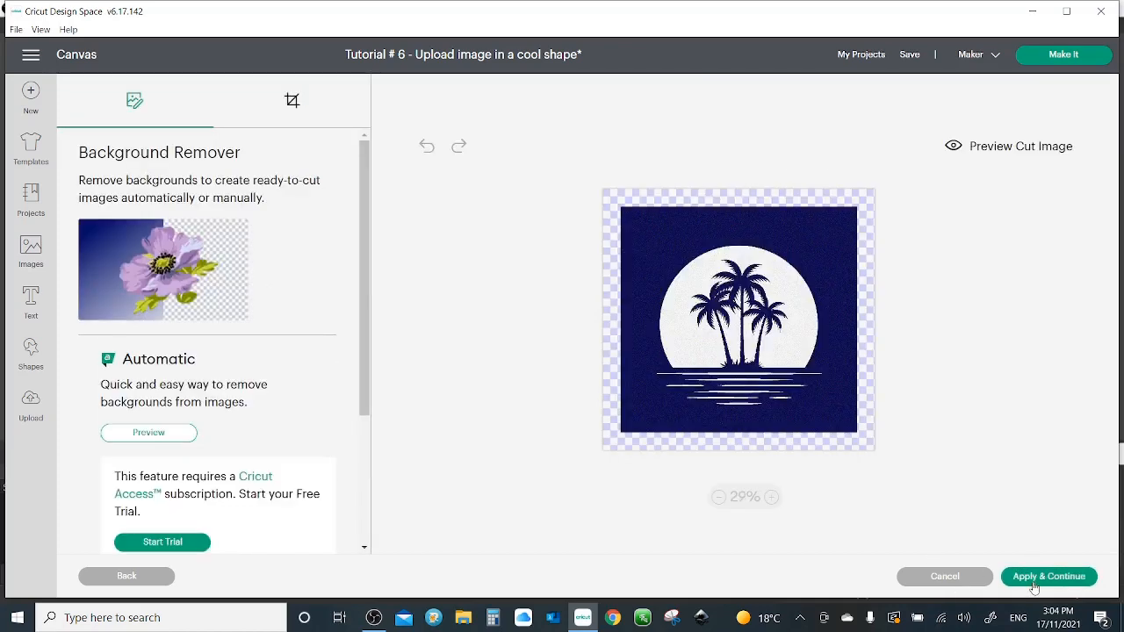
left_click(1039, 580)
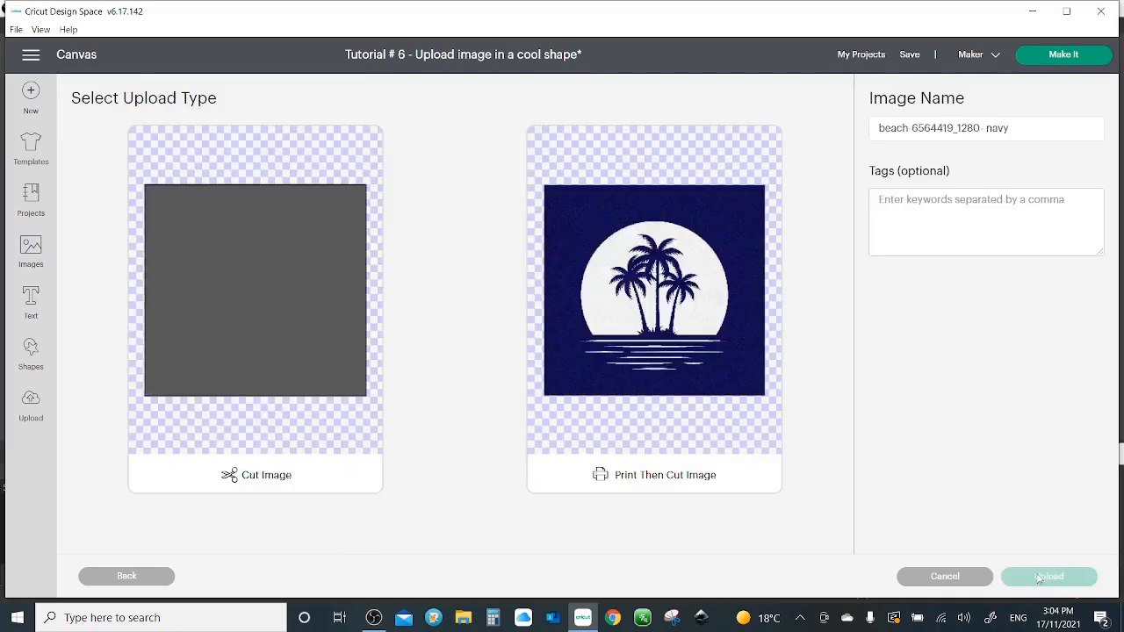
left_click(748, 367)
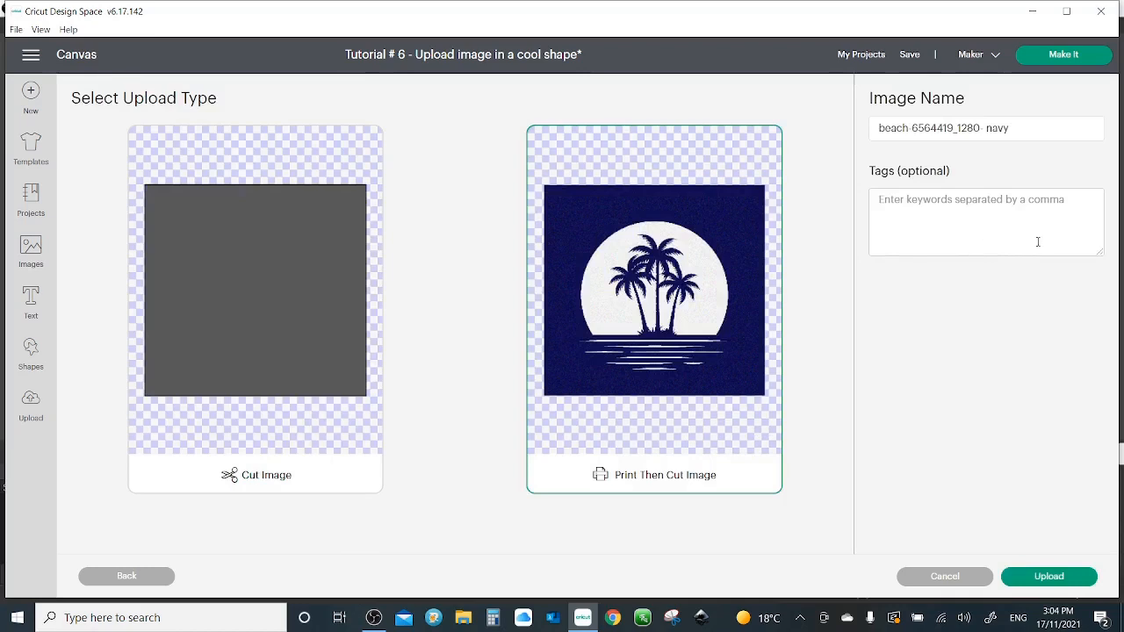
left_click(1069, 574)
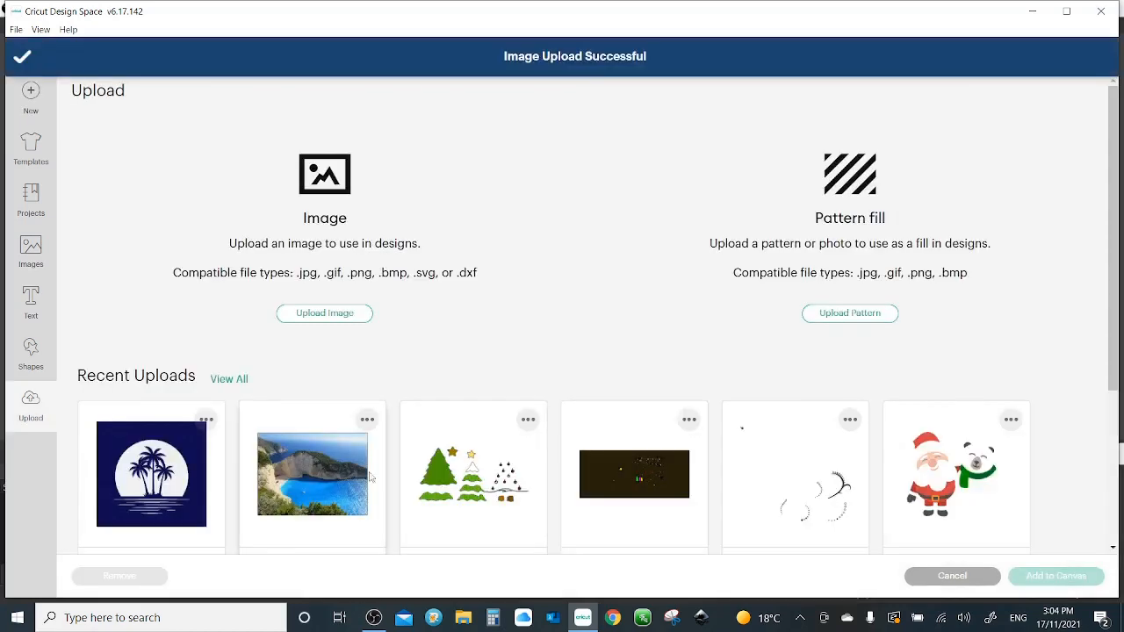
- Add the uploaded navy palm image to the canvas and move it to about X 2.93, Y 6.56 cm
left_click(164, 487)
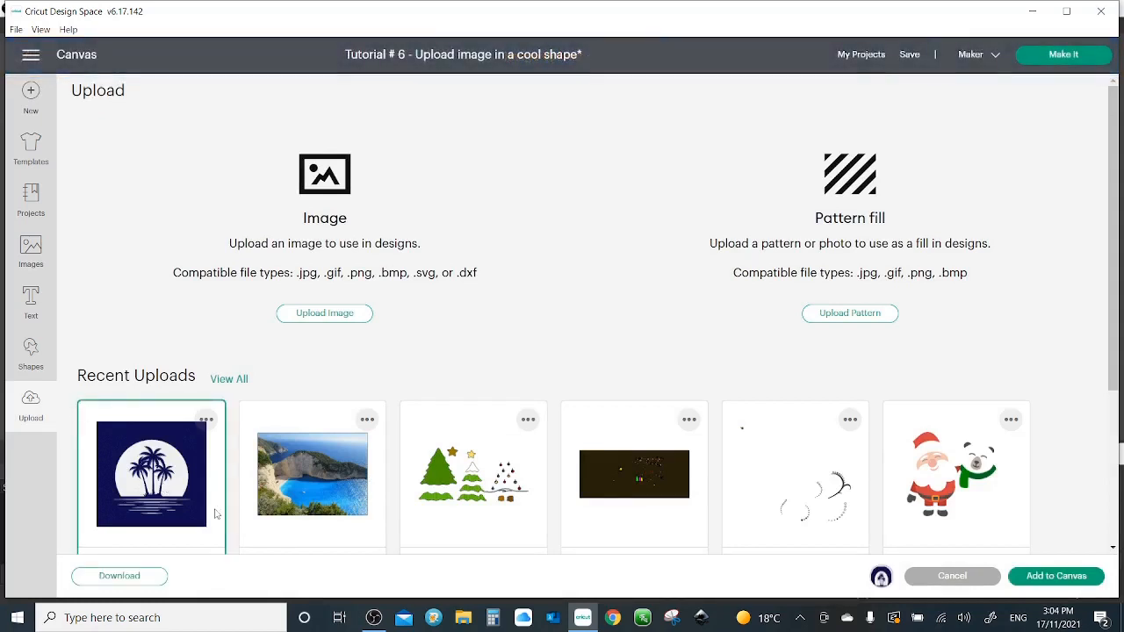
left_click(1057, 576)
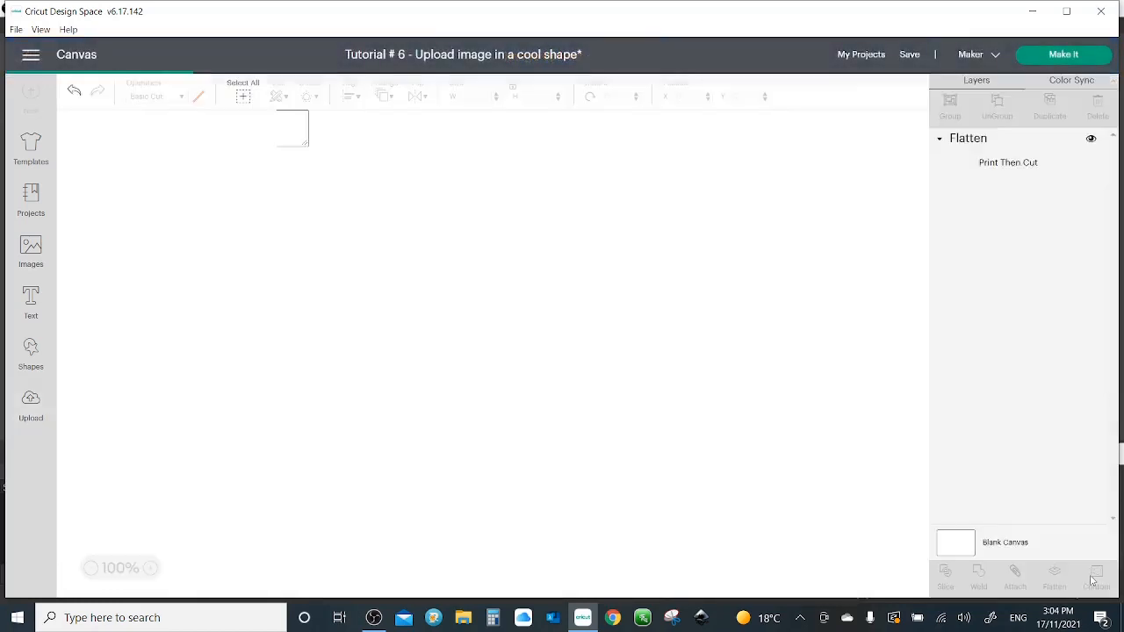
left_click_drag(344, 369, 379, 479)
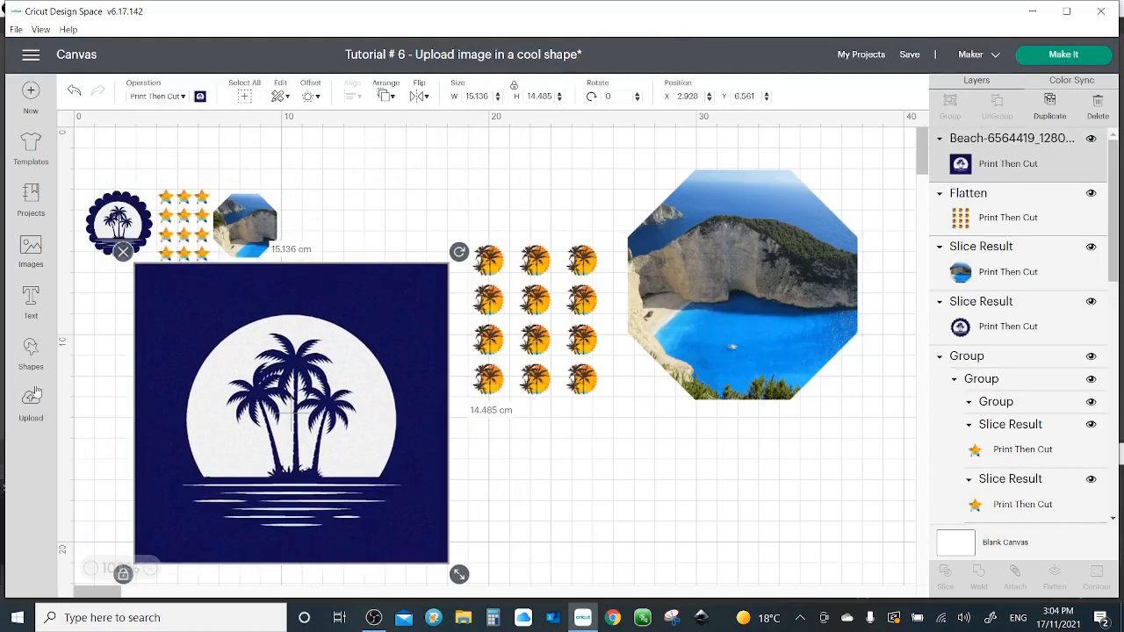
- Insert a Scalloped Circle, enlarge it to about 13.3 cm wide and centre it over the navy palm image
left_click(31, 356)
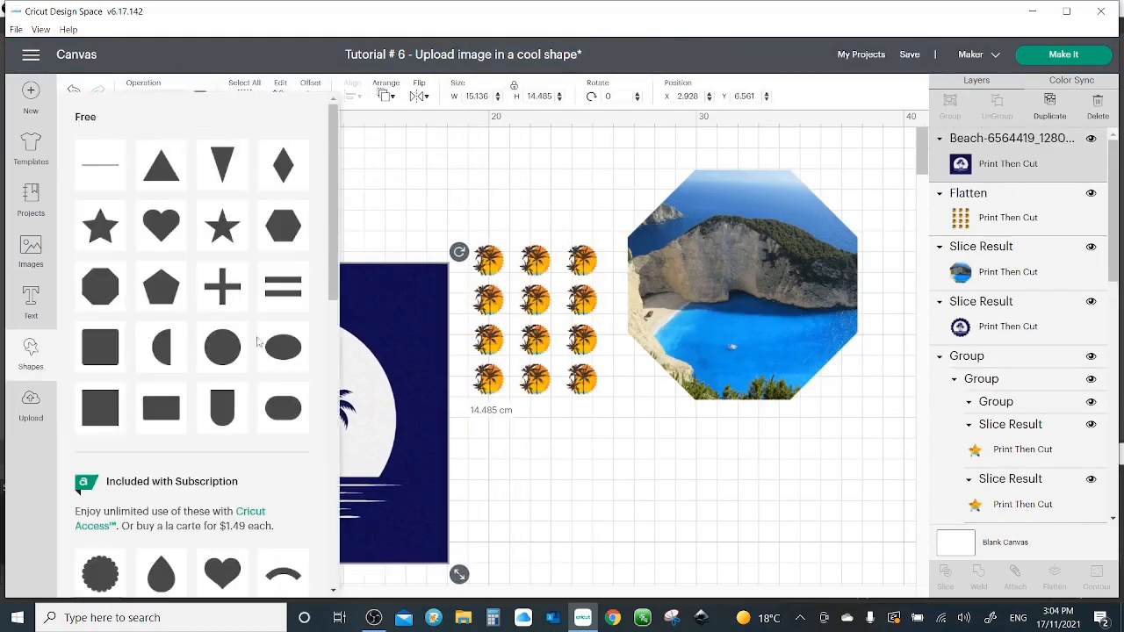
scroll(338, 267, "down", 4)
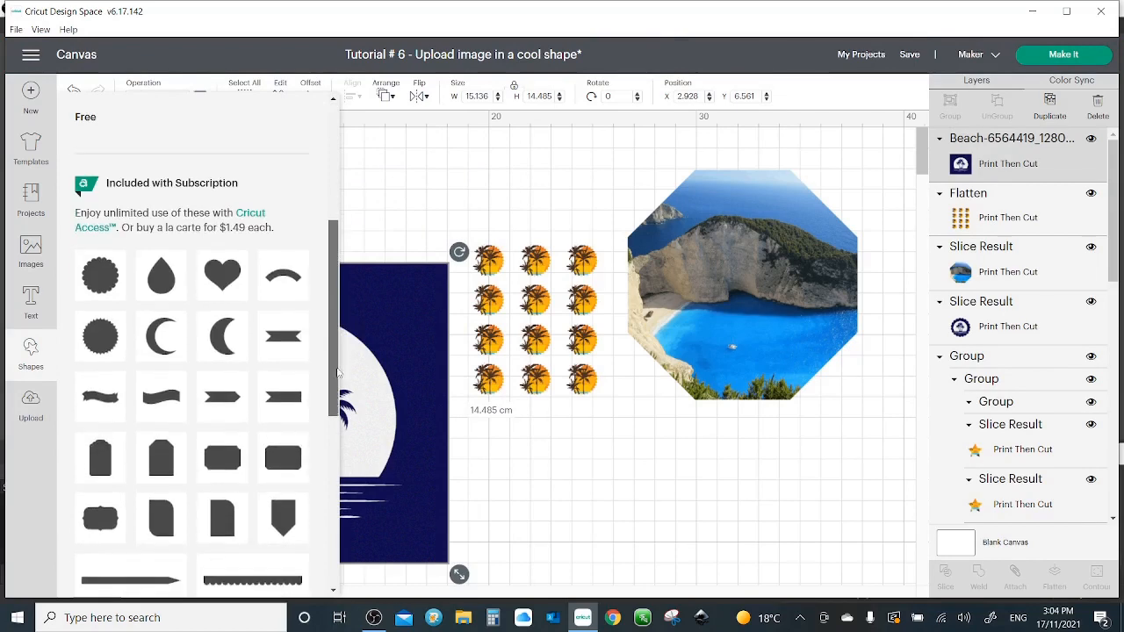
left_click(96, 275)
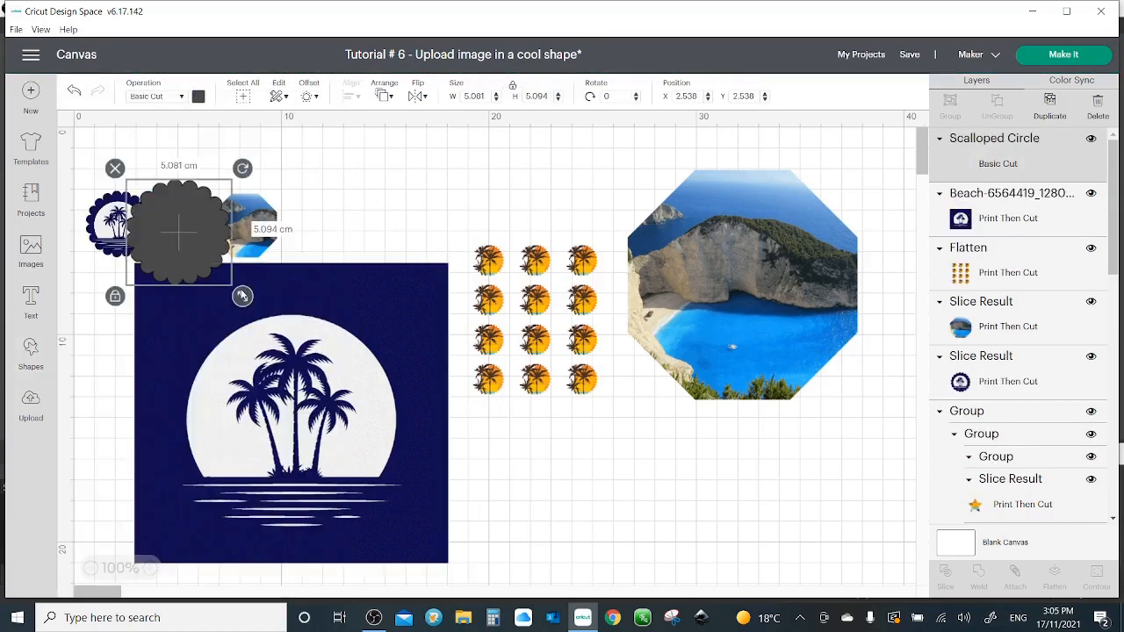
left_click_drag(243, 297, 346, 401)
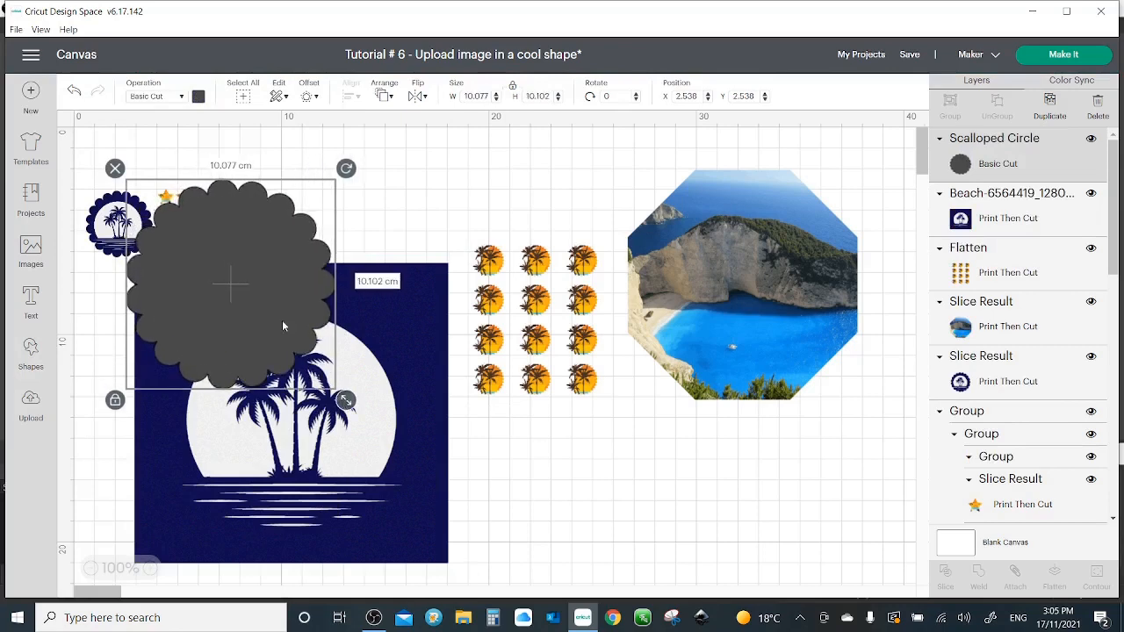
left_click_drag(274, 312, 329, 453)
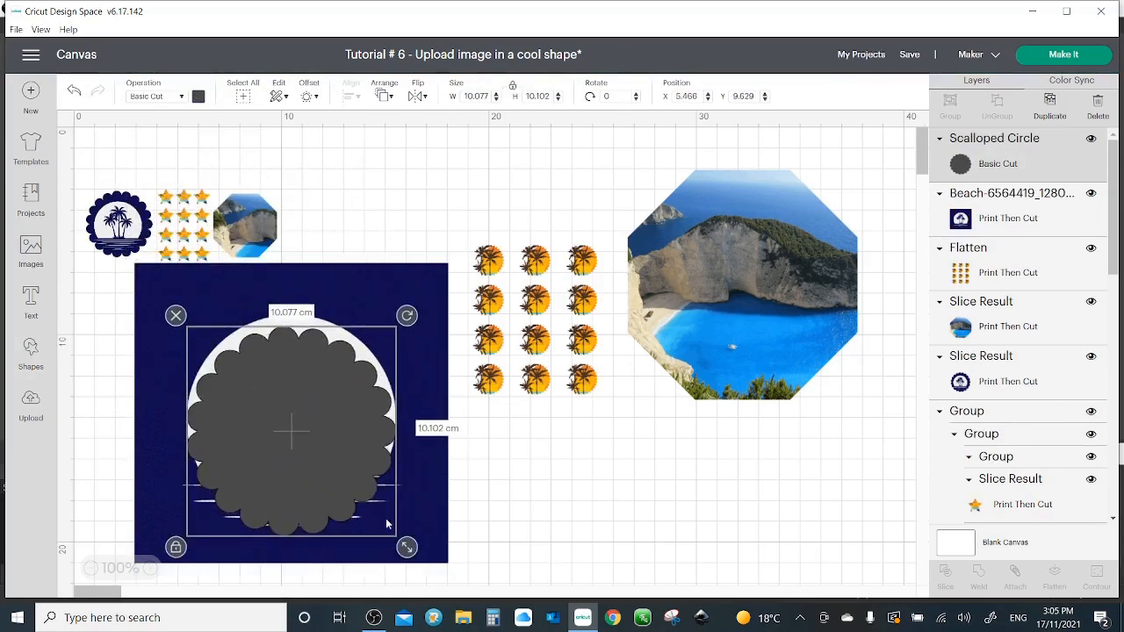
left_click_drag(413, 552, 498, 606)
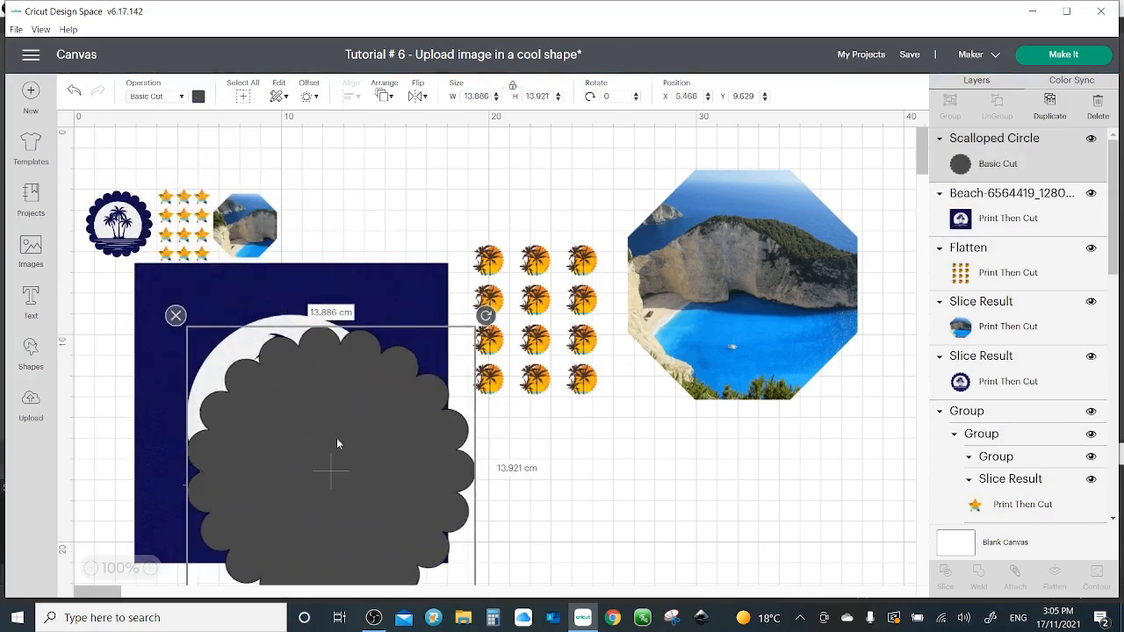
left_click_drag(336, 444, 295, 386)
- Select the navy palm image together with the scalloped circle and slice them
left_click(422, 270)
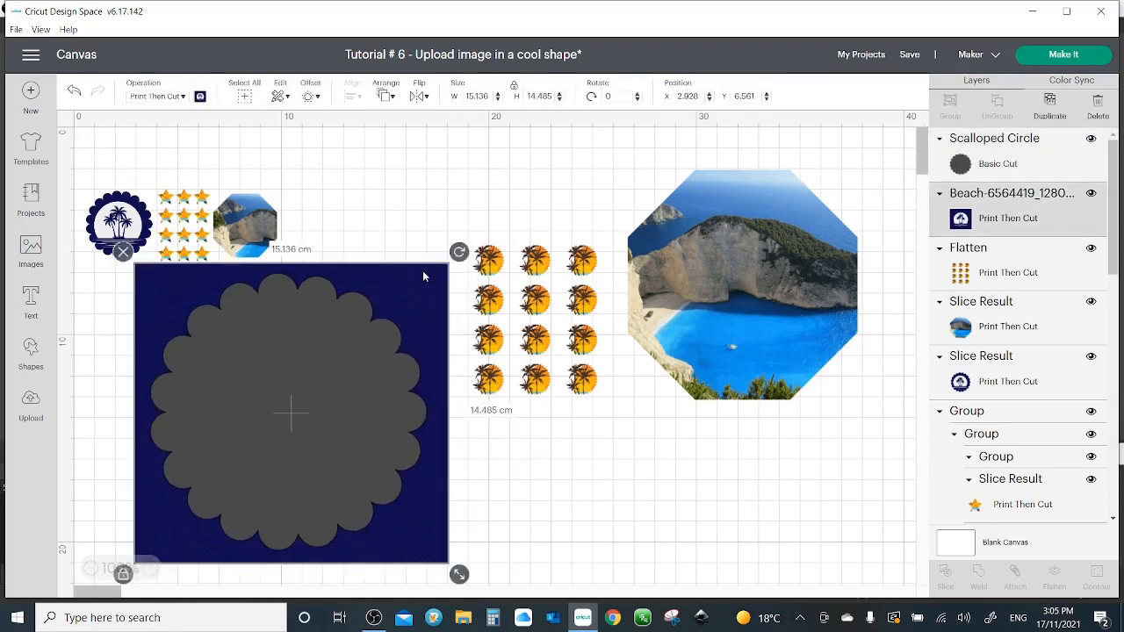
left_click(324, 345, "shift")
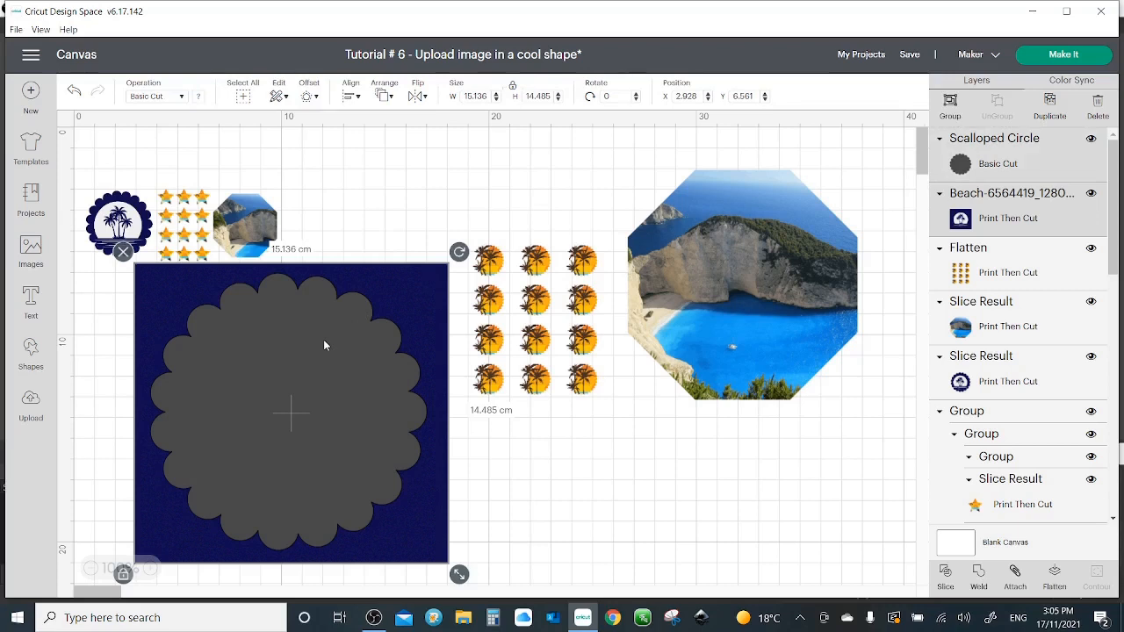
left_click(944, 587)
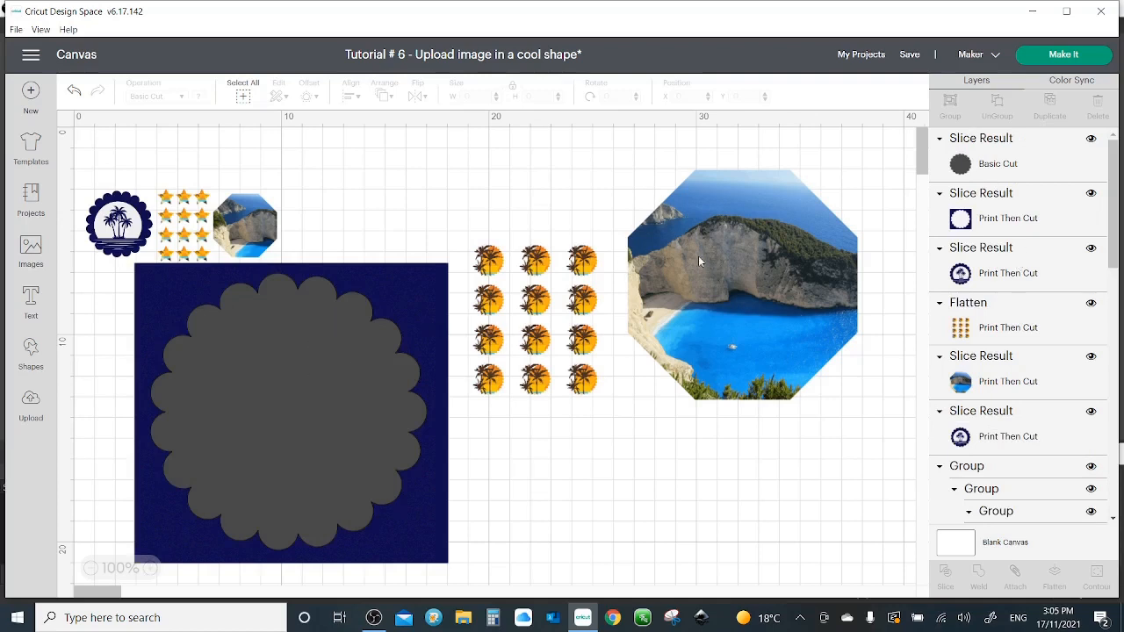
- Move the grey circle and the navy frame off the sliced palm image, and delete the grey scalloped circle
left_click(999, 158)
left_click_drag(386, 353, 763, 479)
left_click_drag(385, 415, 446, 279)
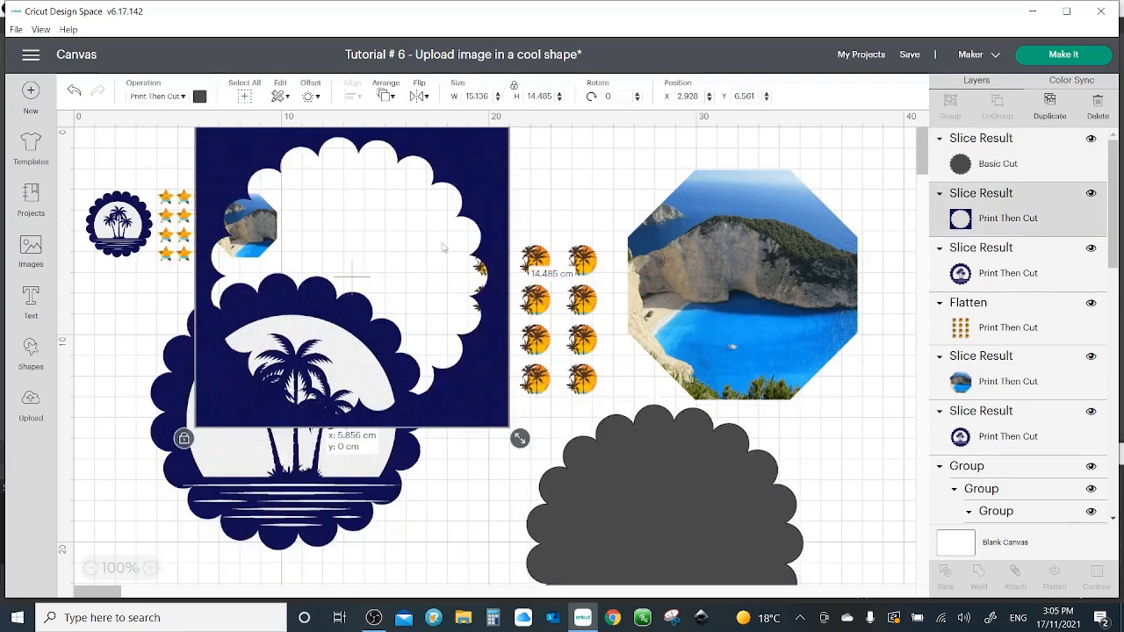
left_click_drag(444, 220, 444, 221)
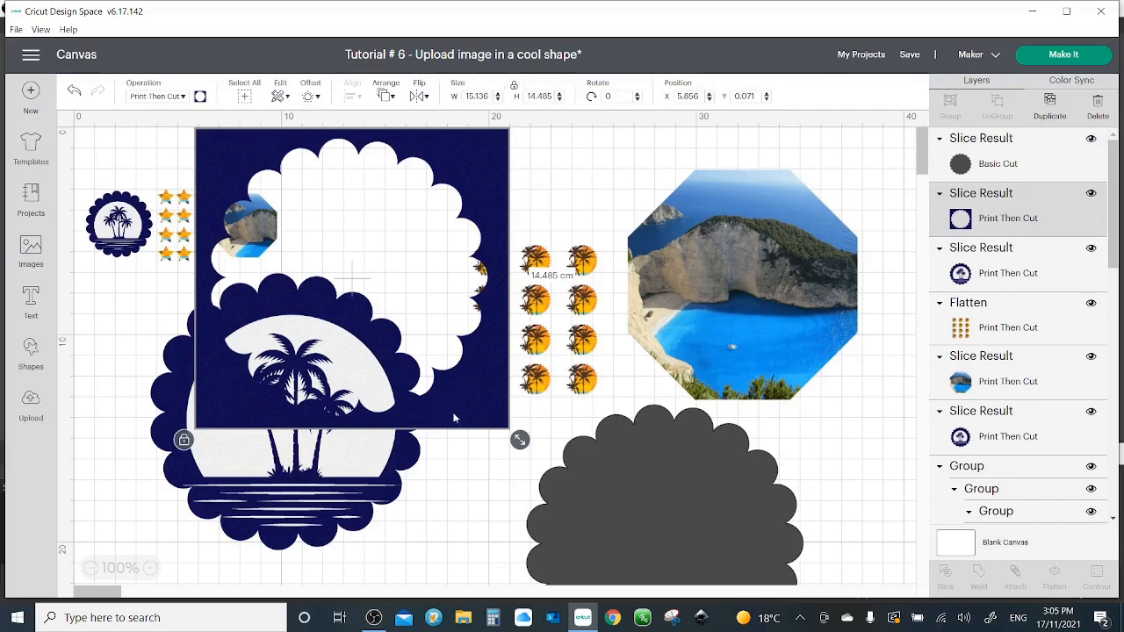
left_click(1022, 158)
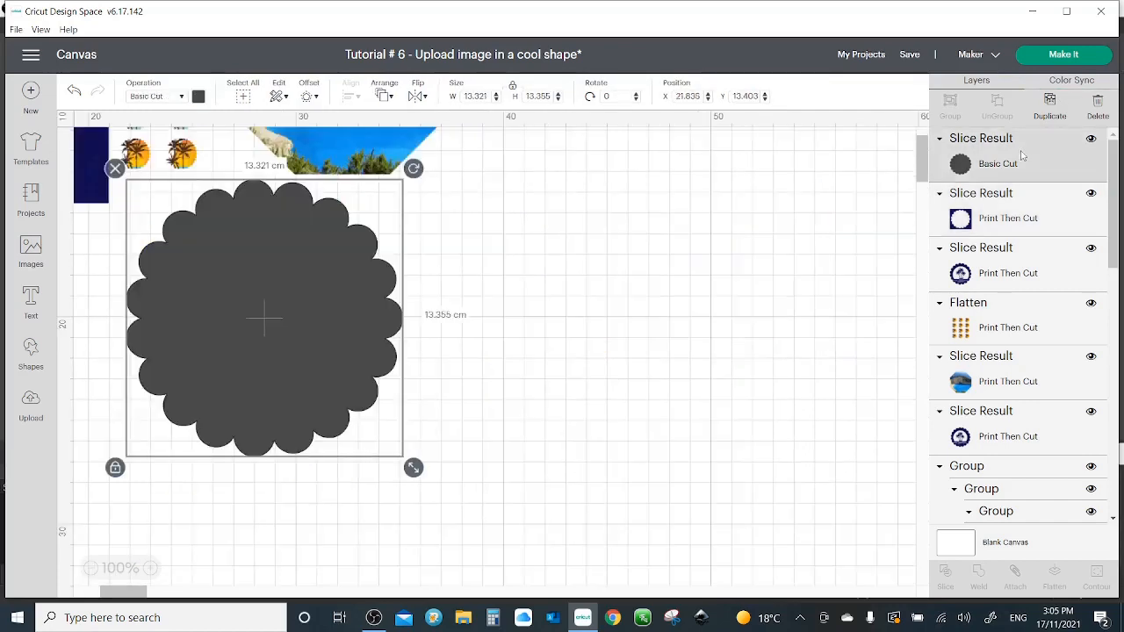
left_click(1098, 107)
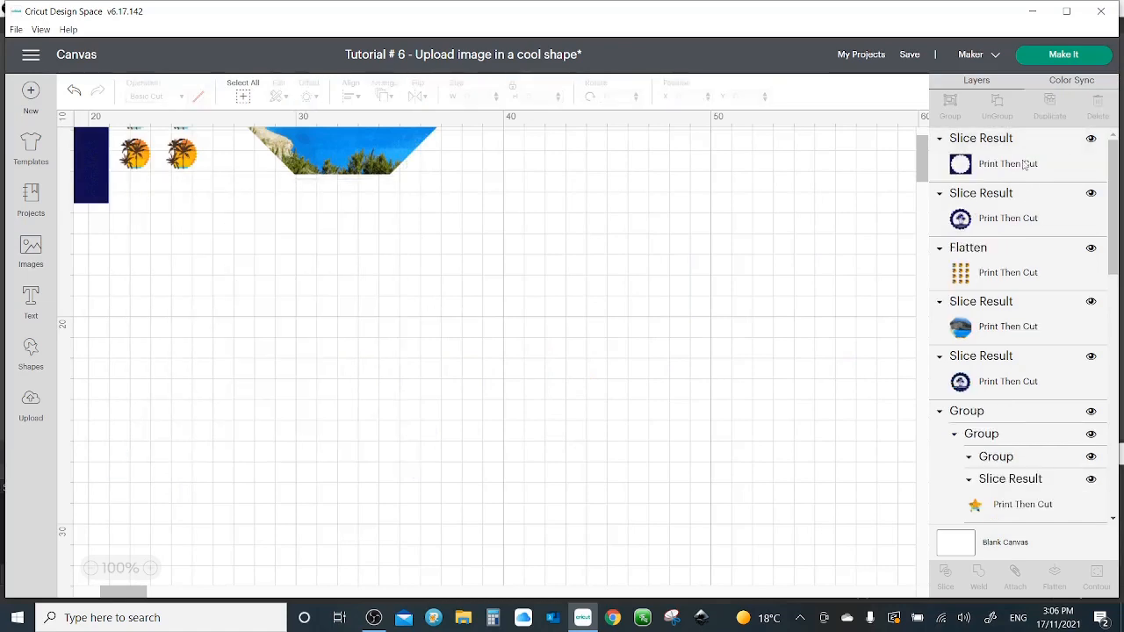
- Move the leftover navy frame clear of the scalloped palm image, to about X 17.6, Y 10.97 cm, and hide its layer
left_click(1026, 165)
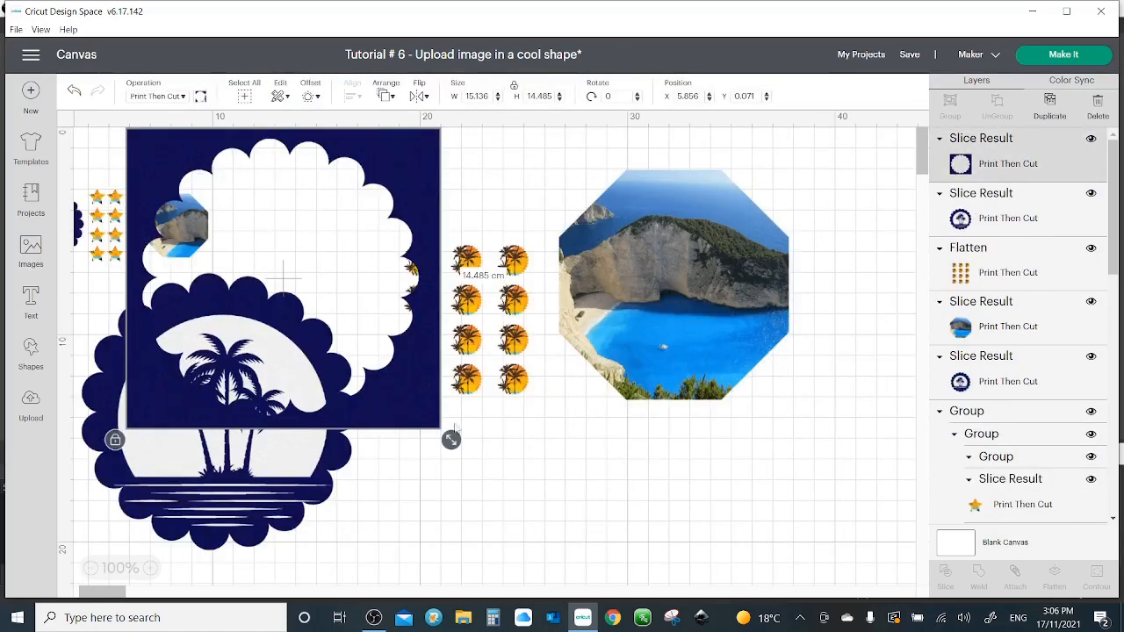
left_click_drag(283, 279, 528, 503)
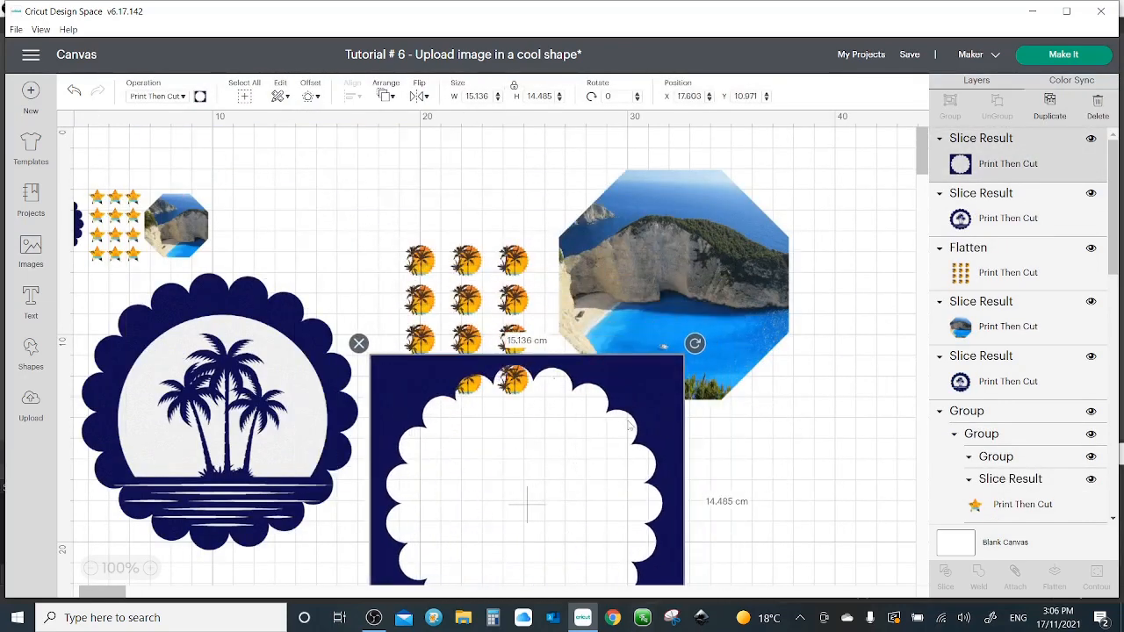
left_click(1091, 141)
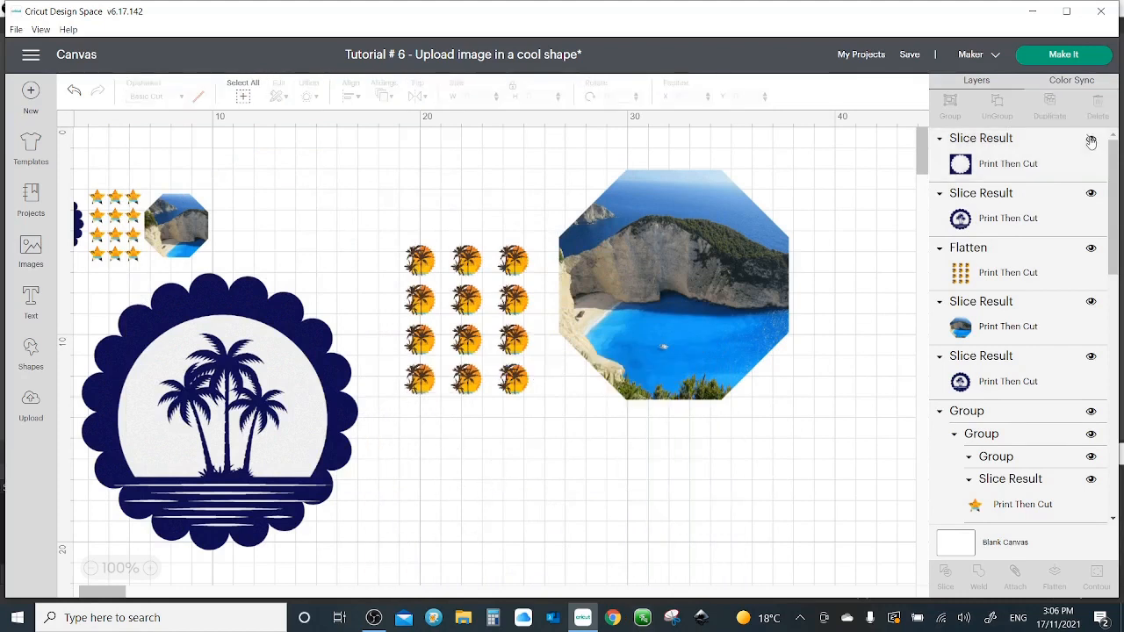
- Enlarge the scalloped palm image to about 13.6 cm wide and place it at about X 5.43, Y 6.42 cm
left_click_drag(289, 427, 311, 441)
mouse_move(391, 575)
left_mouse_down()
mouse_move(420, 610)
mouse_move(397, 579)
left_mouse_up()
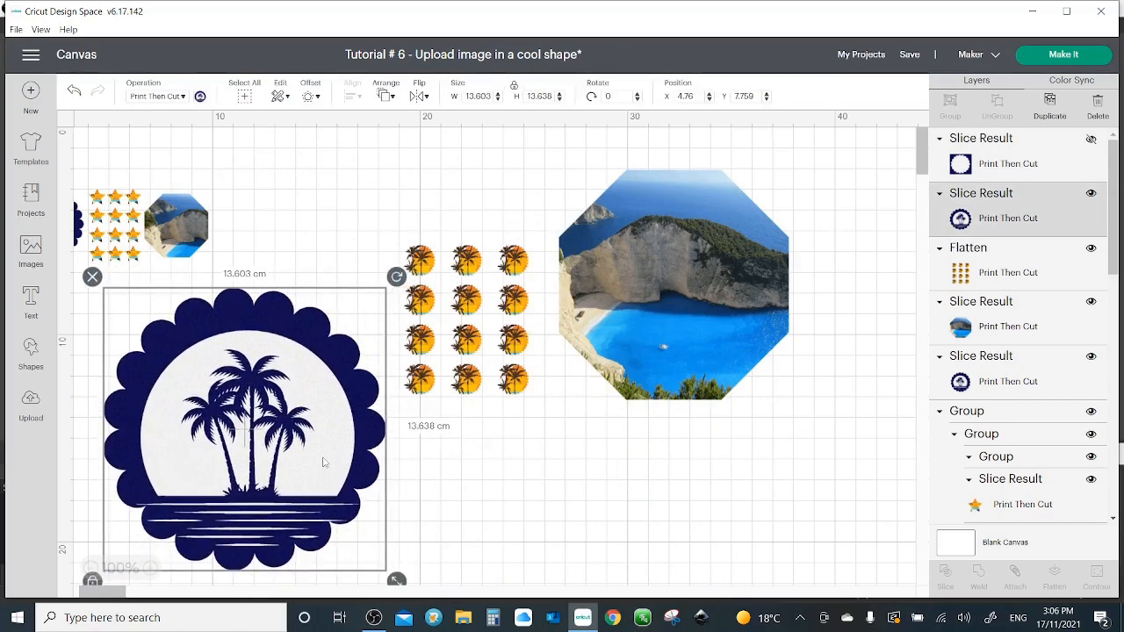
left_click_drag(321, 460, 337, 434)
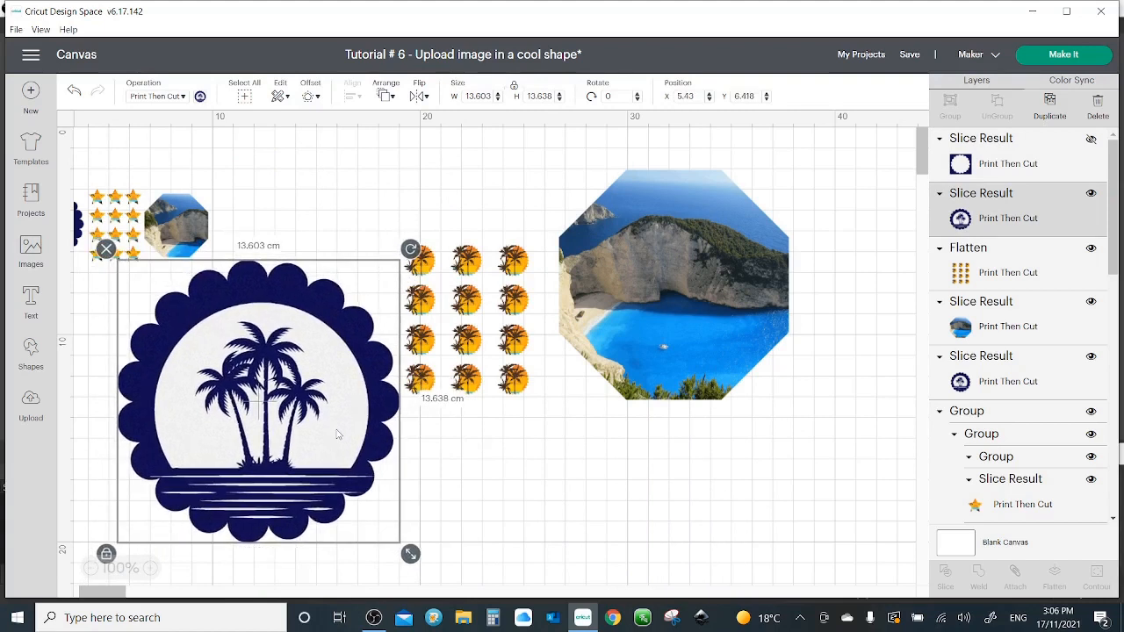